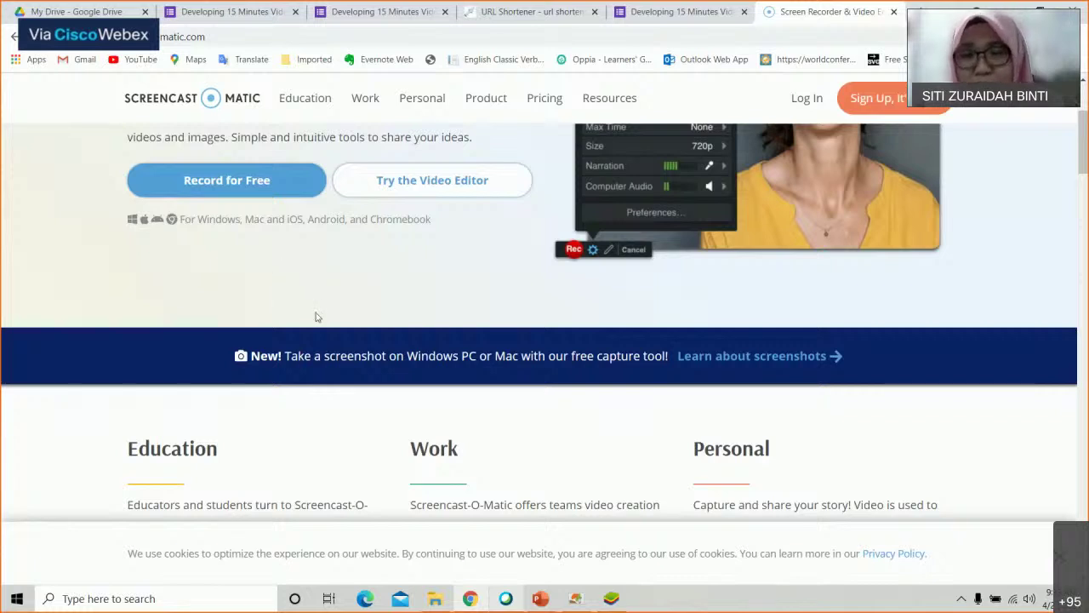
Step: Open the free screen recorder page from the Record your screen section of the Screencast-O-Matic homepage
scroll(373, 411, down, 1)
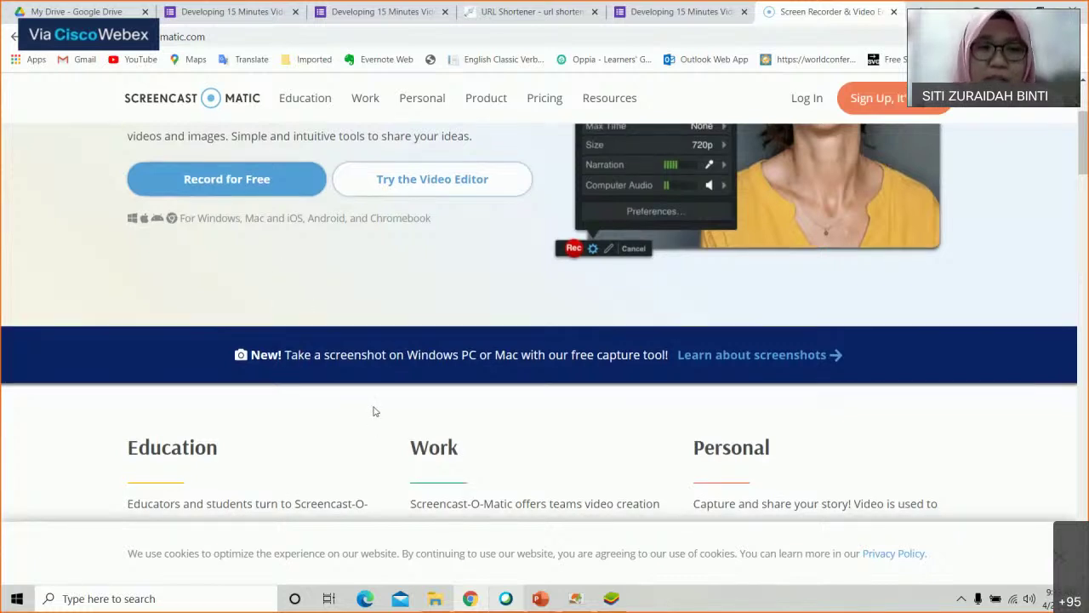
scroll(373, 411, down, 5)
scroll(374, 410, down, 5)
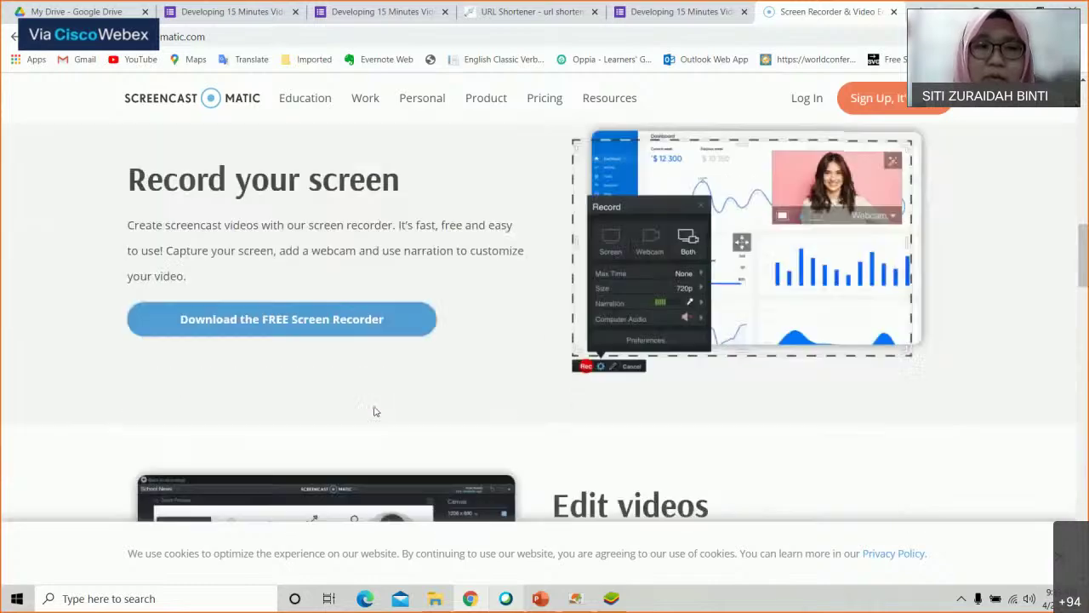
scroll(374, 411, down, 1)
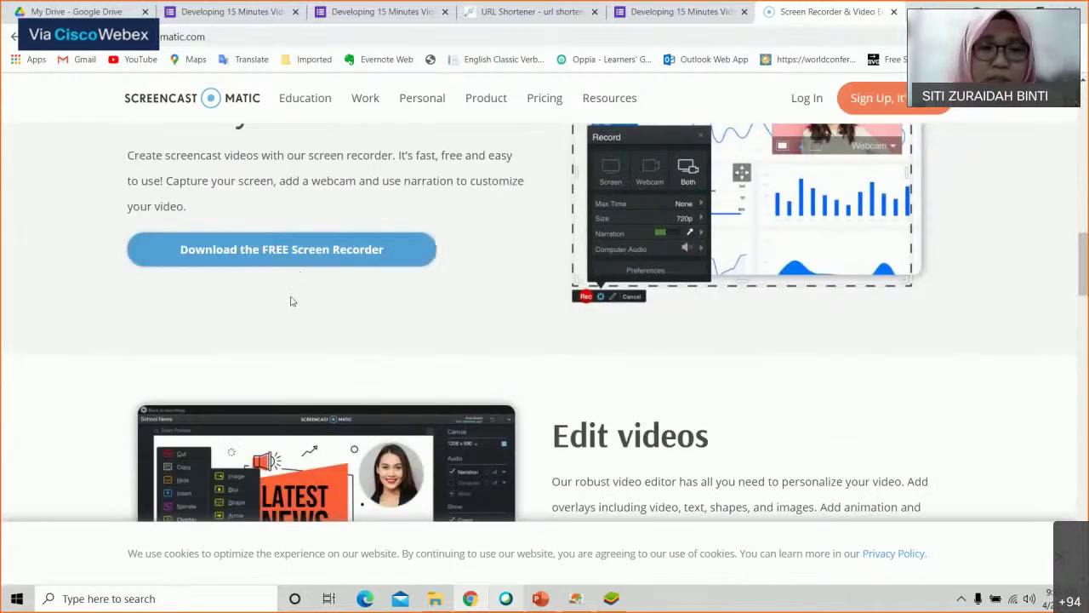
click(269, 253)
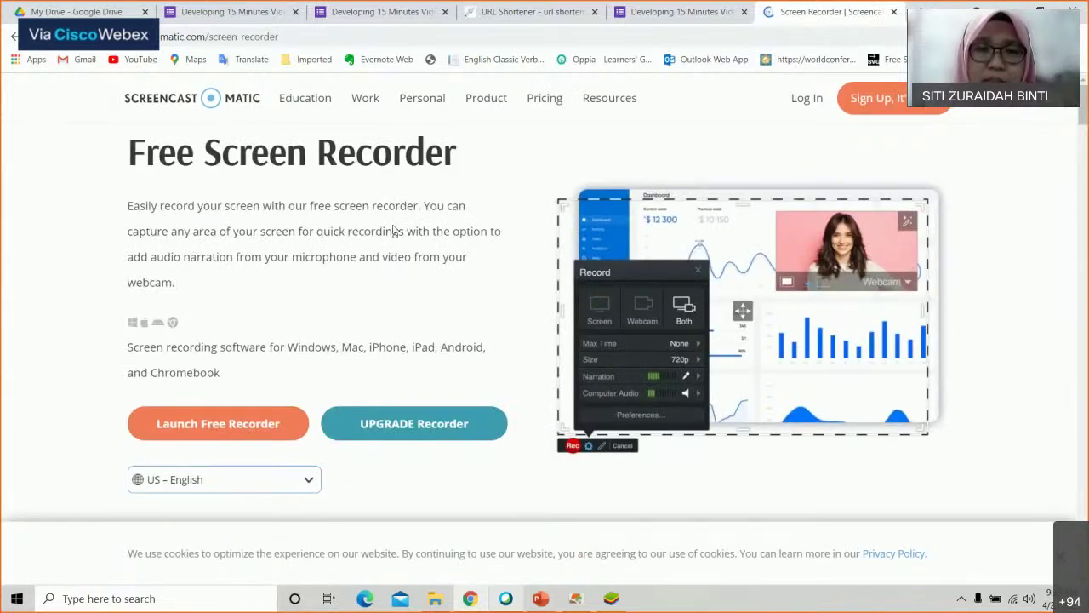
Step: Download the free recorder launcher and run the downloaded WebLaunchRecorder.exe
scroll(256, 272, down, 2)
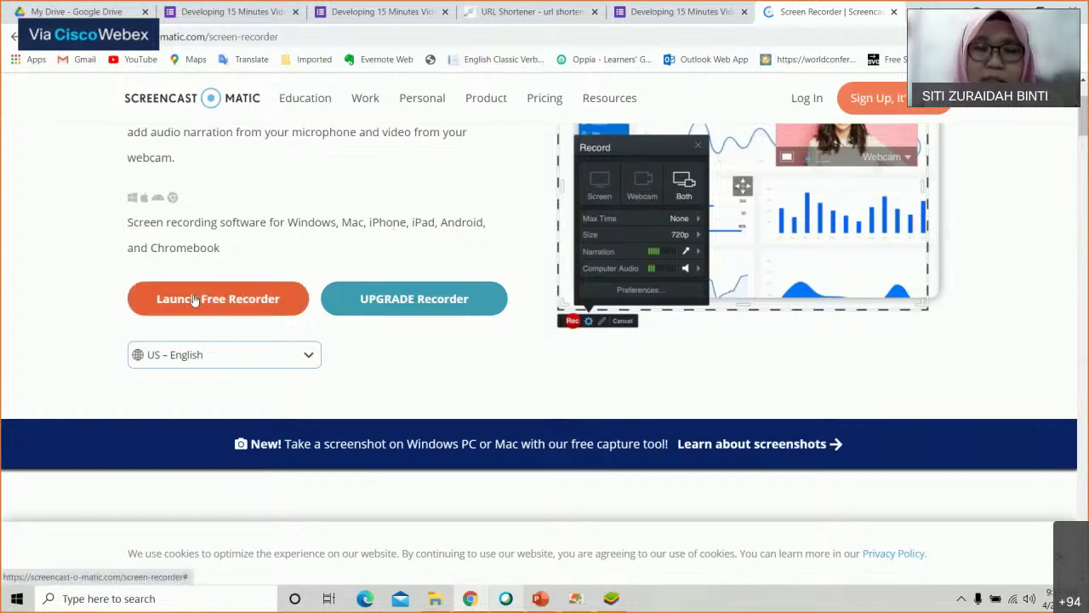
scroll(191, 298, up, 1)
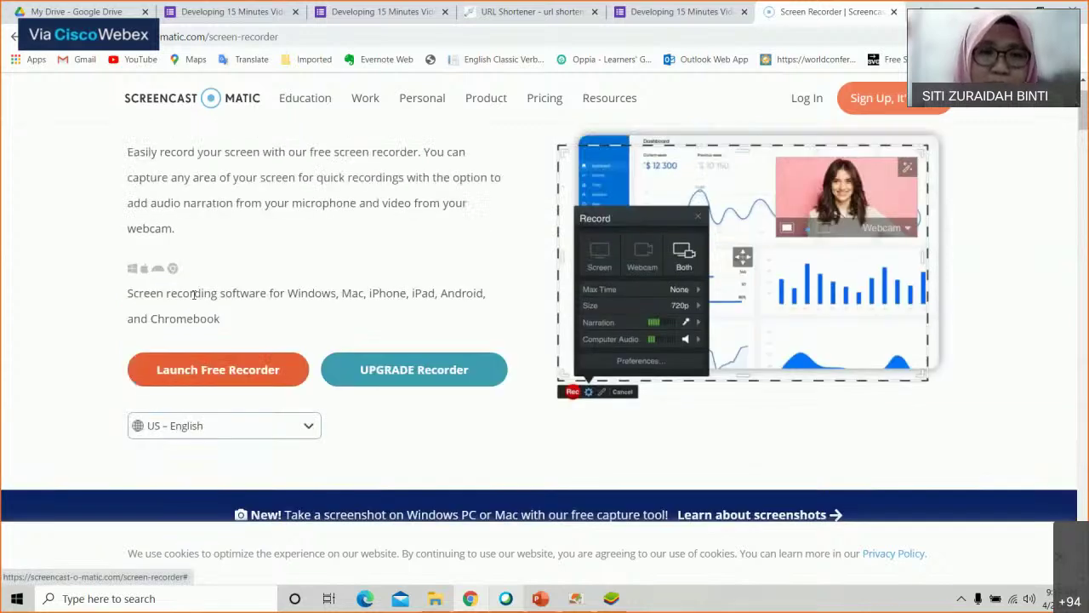
click(246, 372)
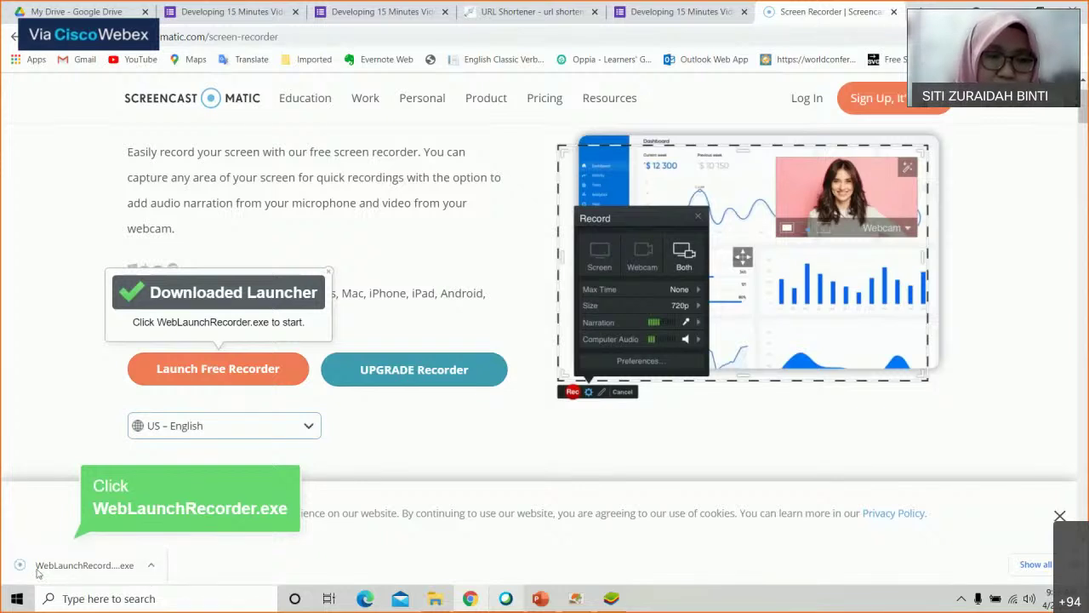
click(126, 567)
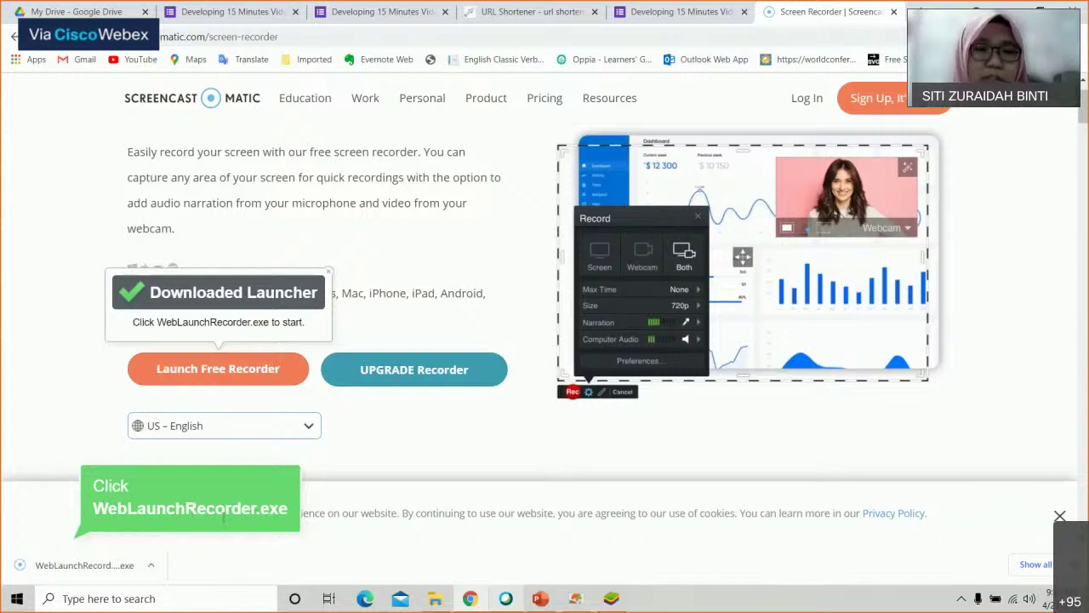
click(58, 584)
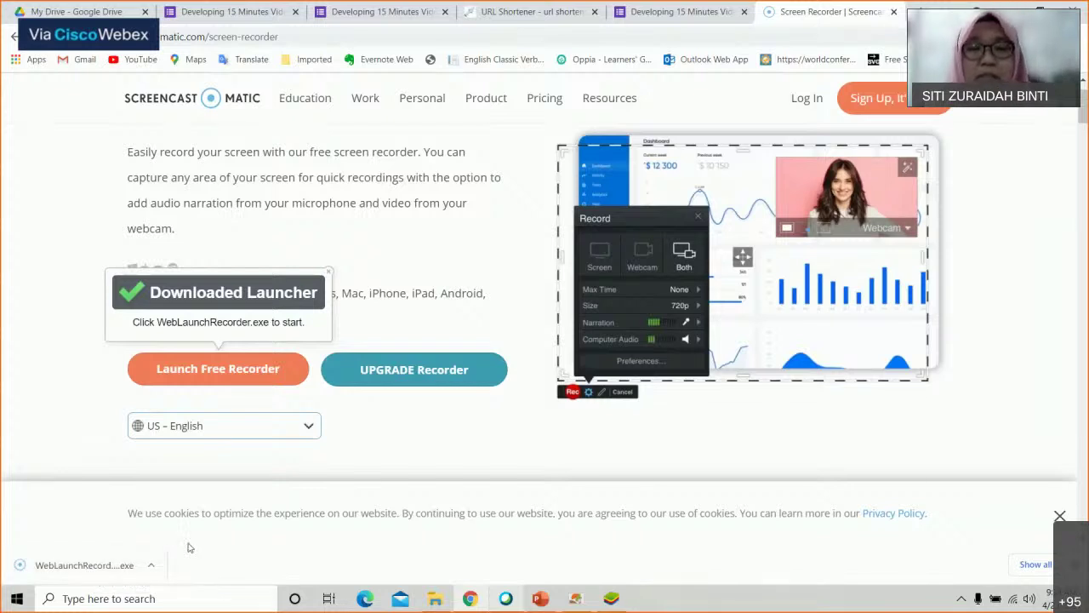
click(64, 566)
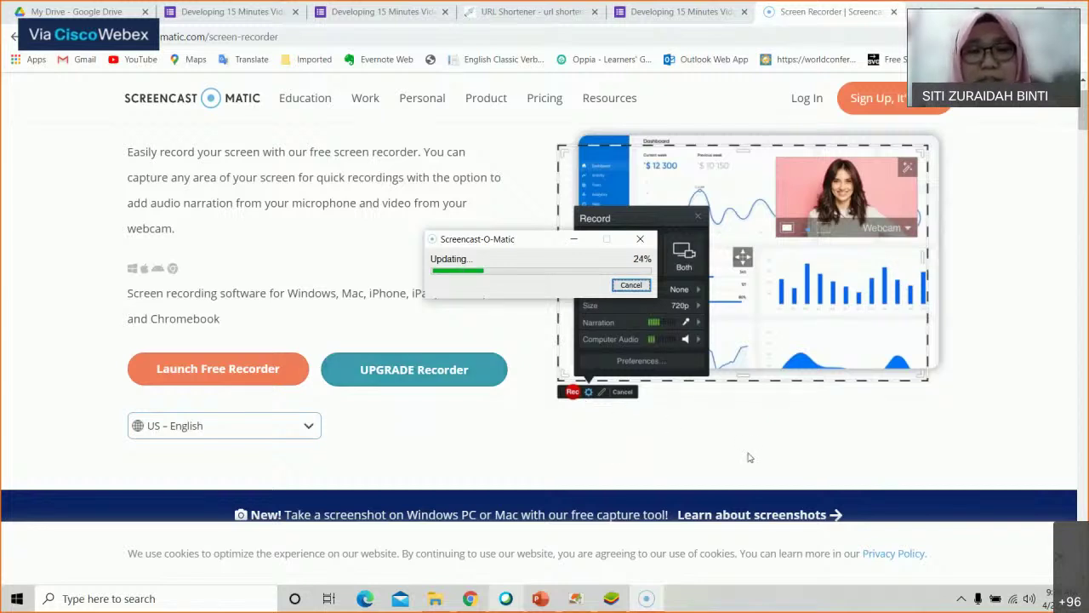
click(630, 286)
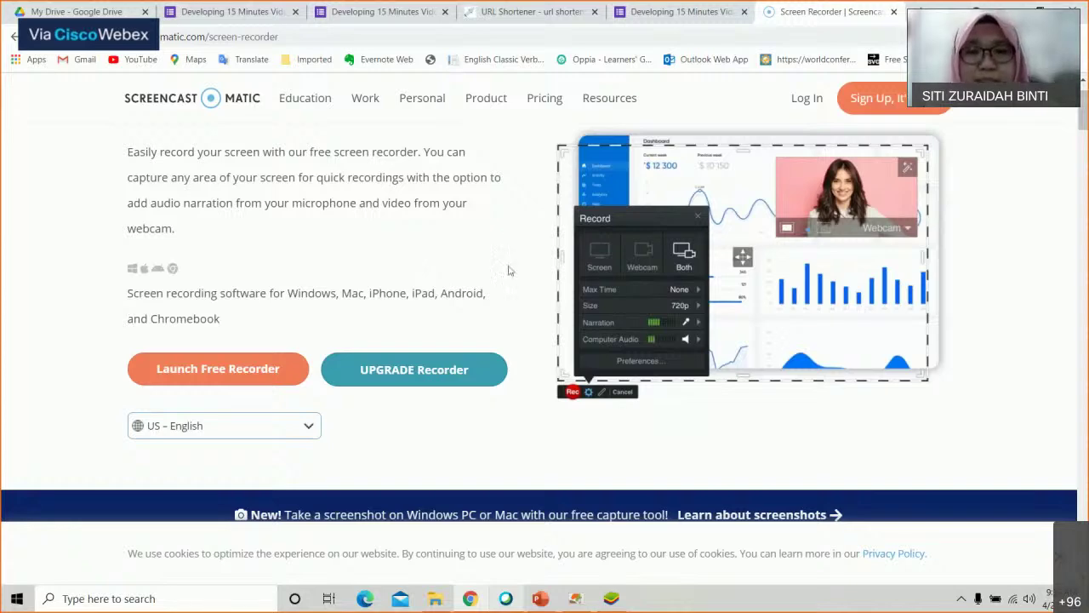
Step: Examine the launched recorder's capture frame and Record options, then close the recorder
scroll(509, 271, up, 1)
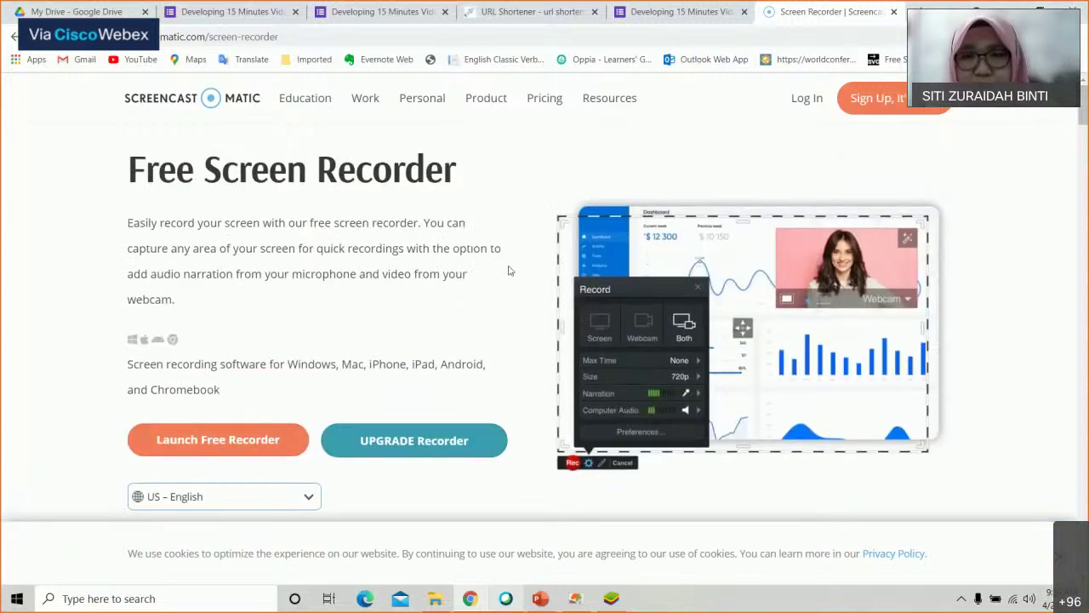
scroll(511, 270, down, 1)
scroll(511, 270, up, 1)
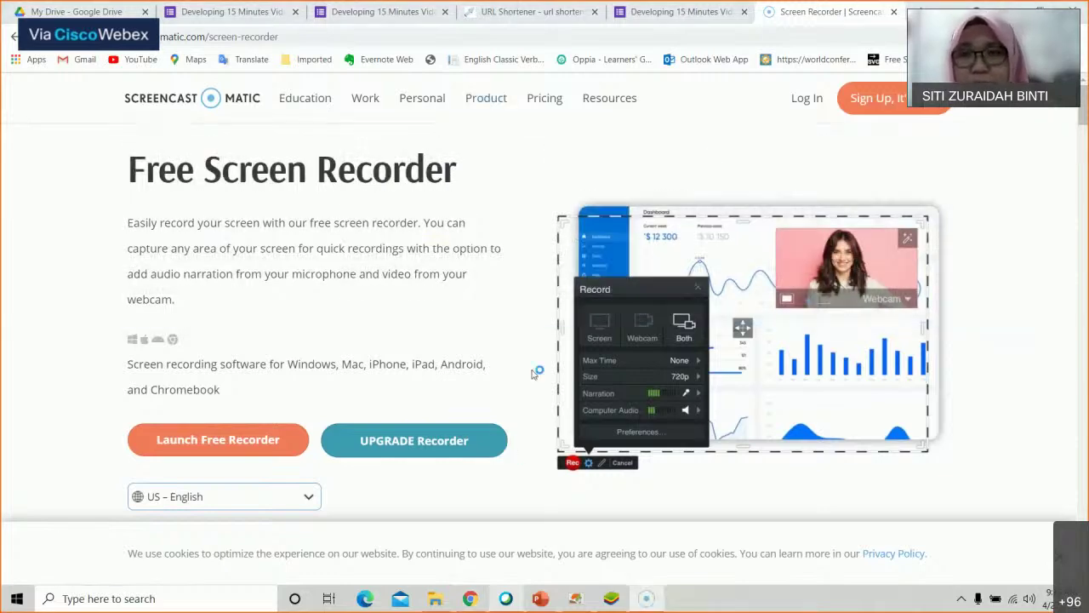
scroll(532, 373, down, 1)
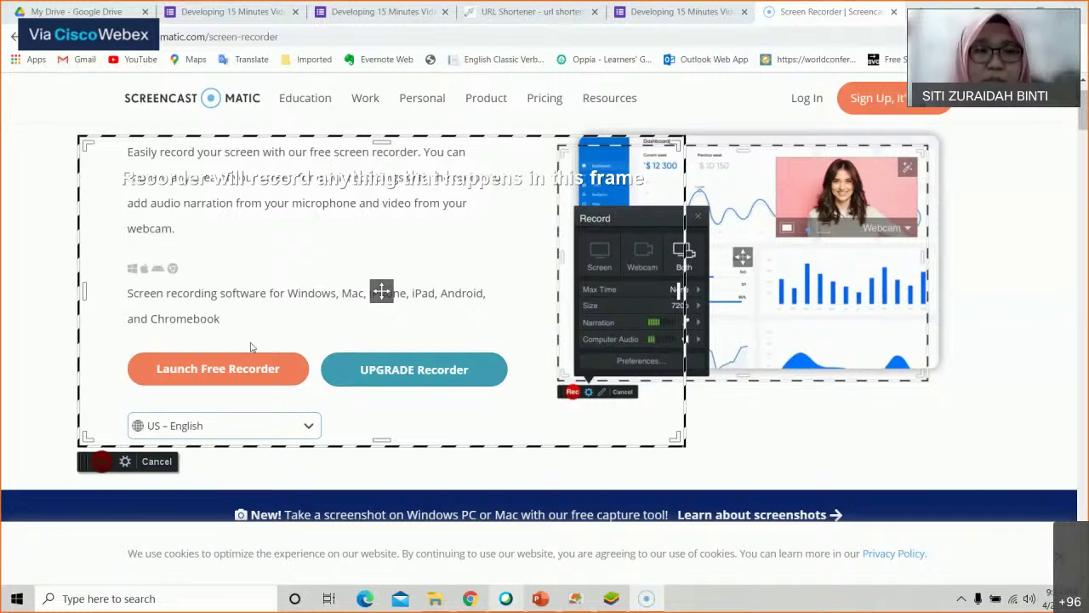
click(682, 248)
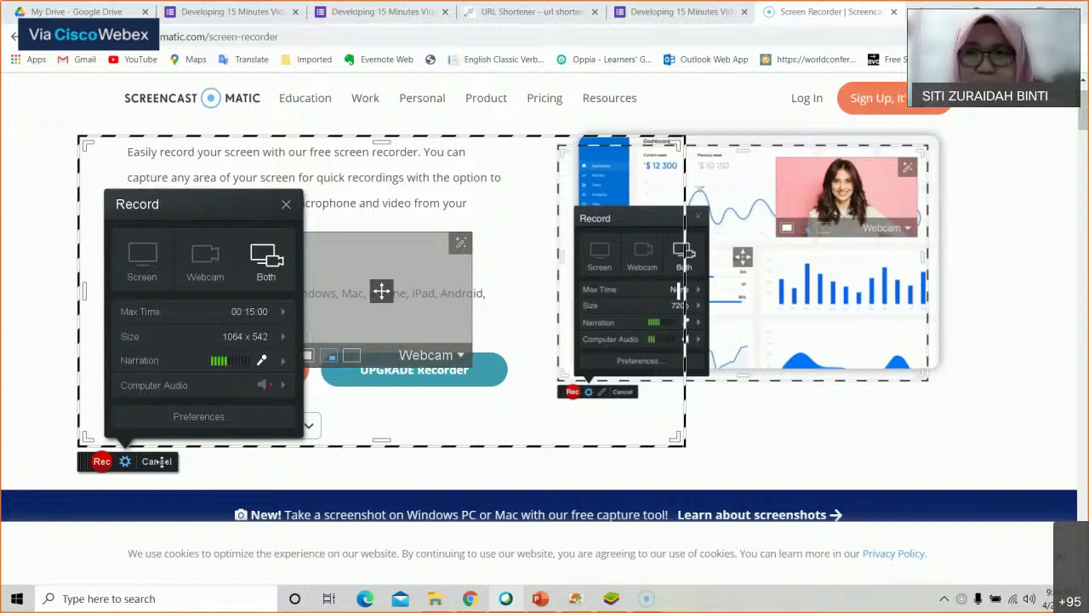
key(Escape)
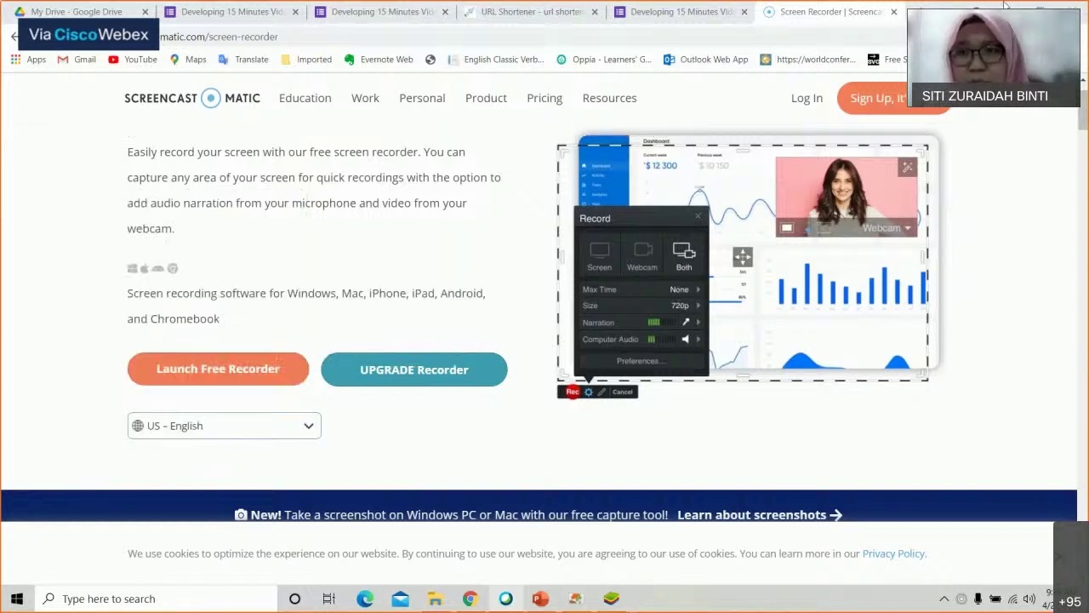
Step: Minimize the browser and presentation windows and move the Screencast-O-Matic v2.0 desktop shortcut farther away from the OpenShot shortcut
click(1007, 7)
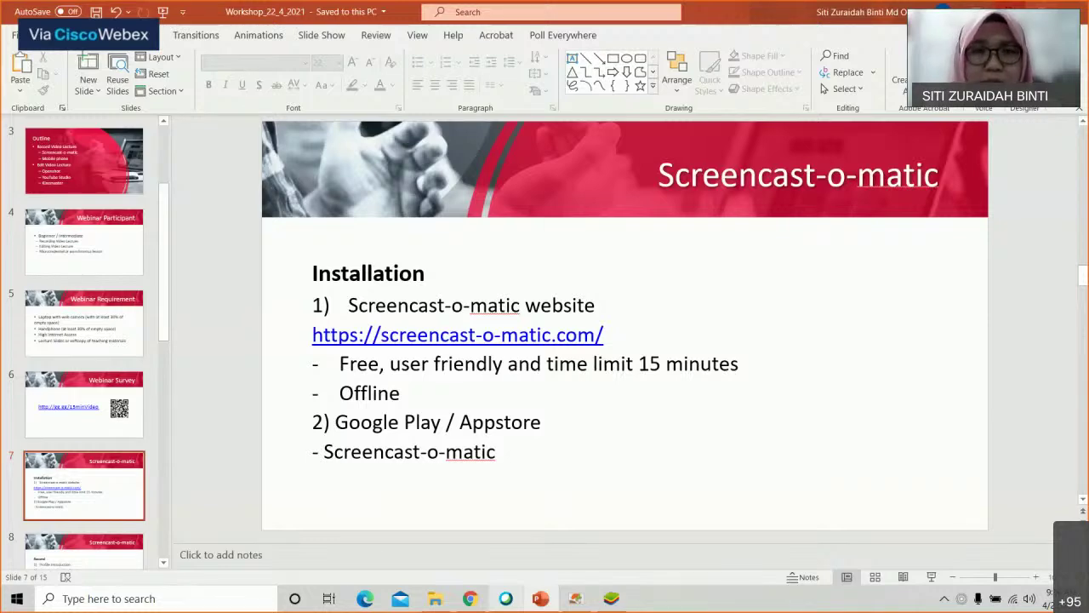
click(994, 9)
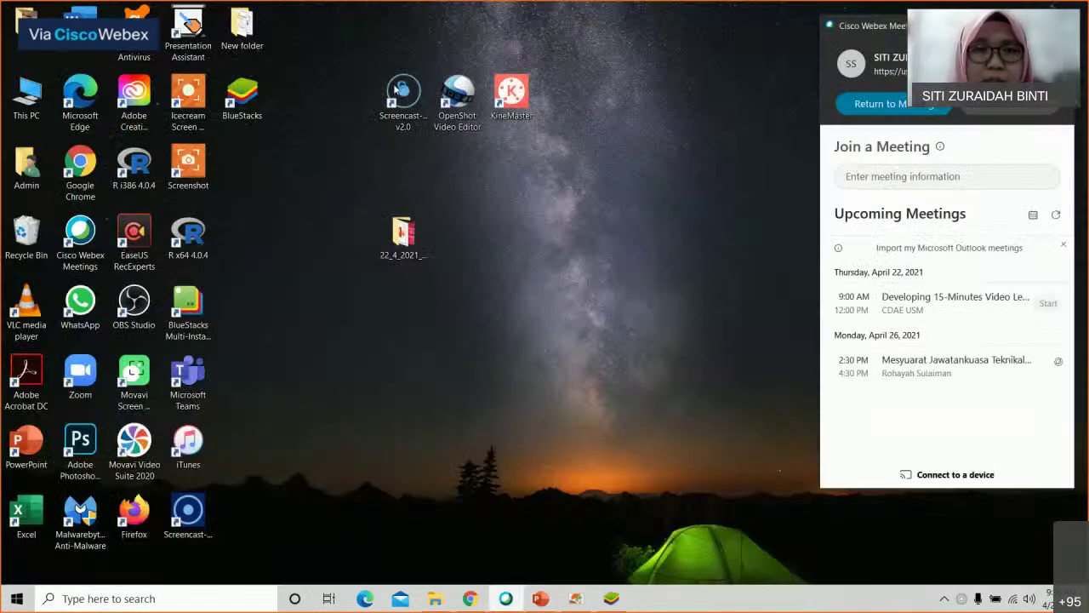
drag(396, 85, 342, 89)
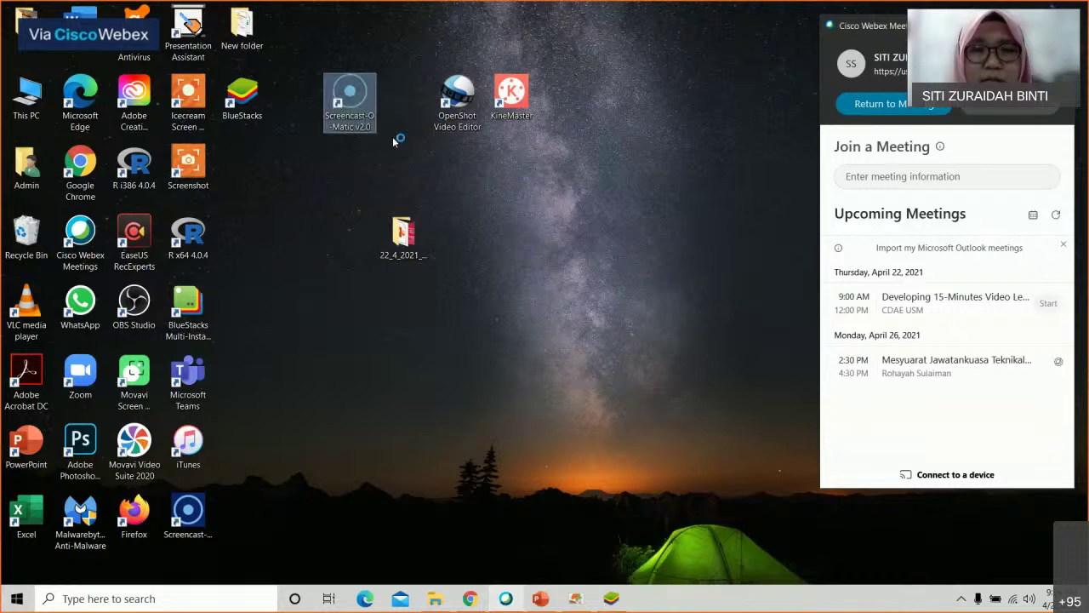
click(447, 190)
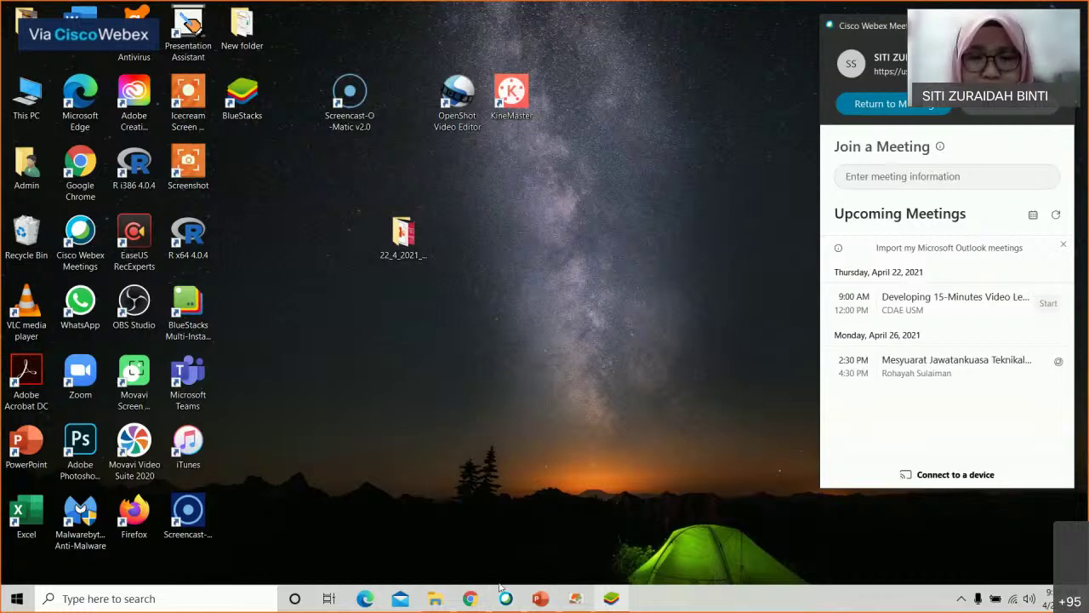
Step: Switch to Chrome, open the Screencast-O-Matic sign-up page, and try to continue with the email left empty
click(470, 599)
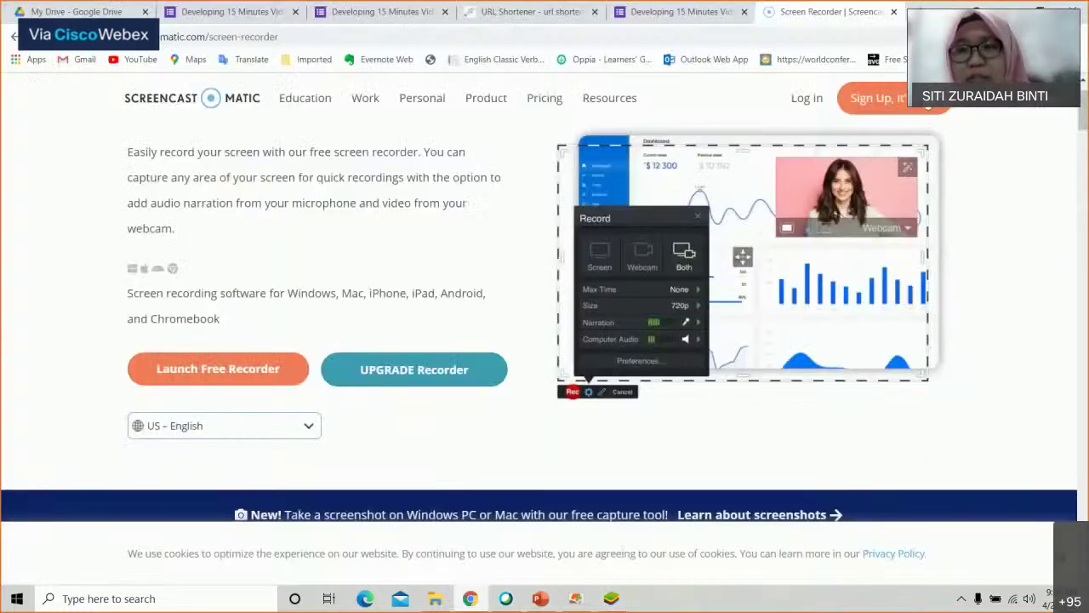
click(887, 103)
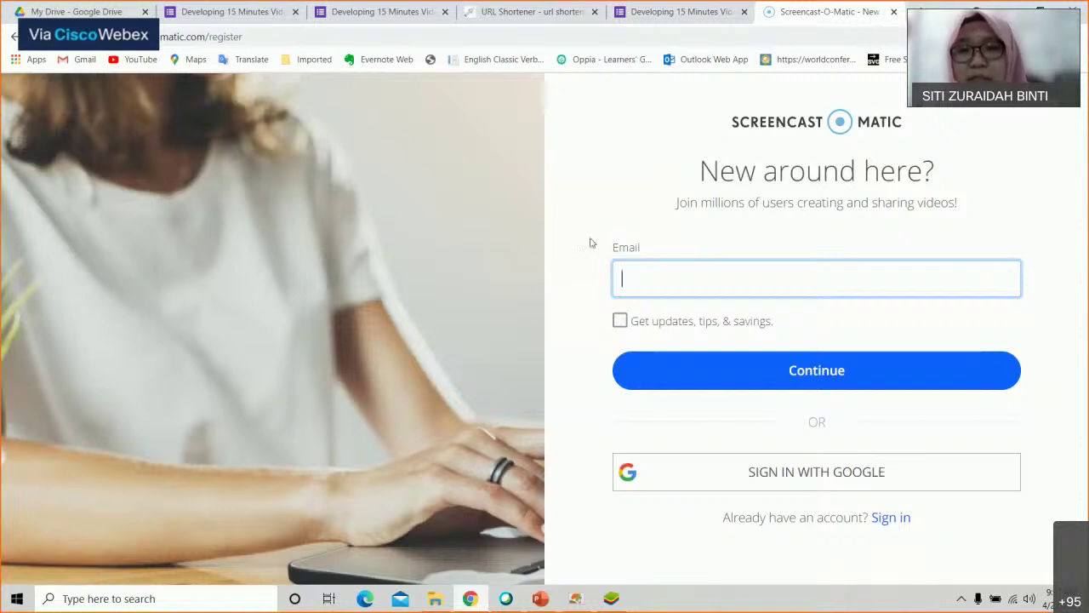
click(730, 382)
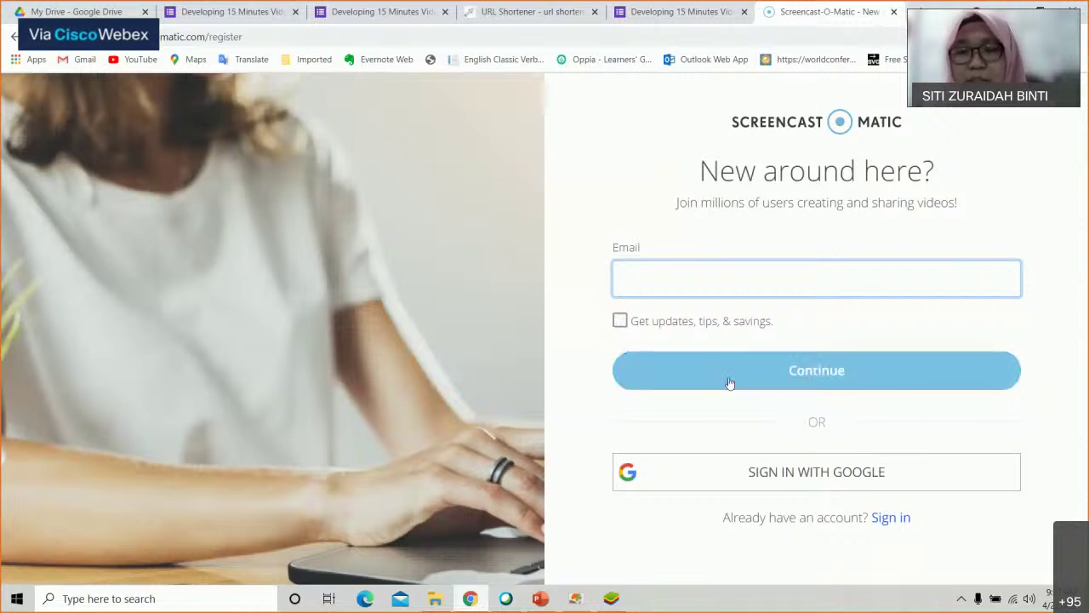
click(766, 383)
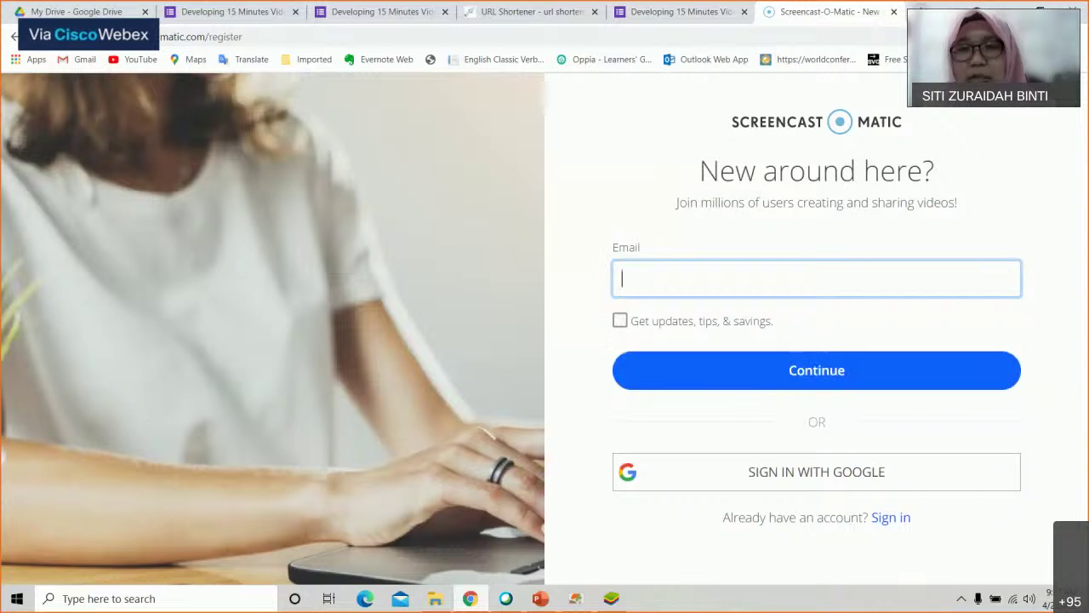
Step: Close the sign-up and workshop survey browser tabs and clear the remaining windows off the desktop
click(892, 12)
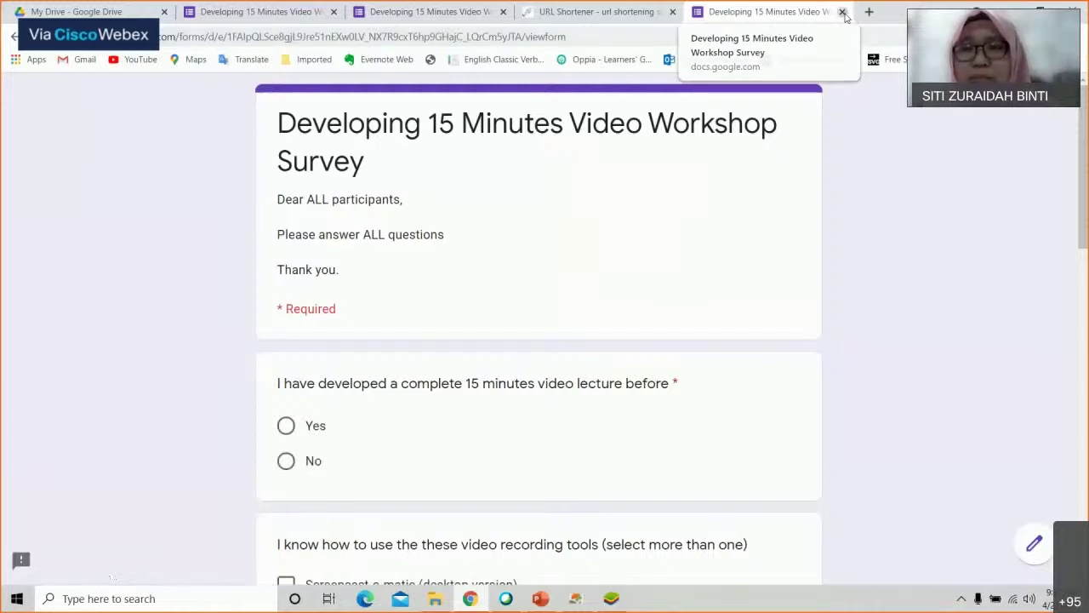
click(841, 12)
key(super+d)
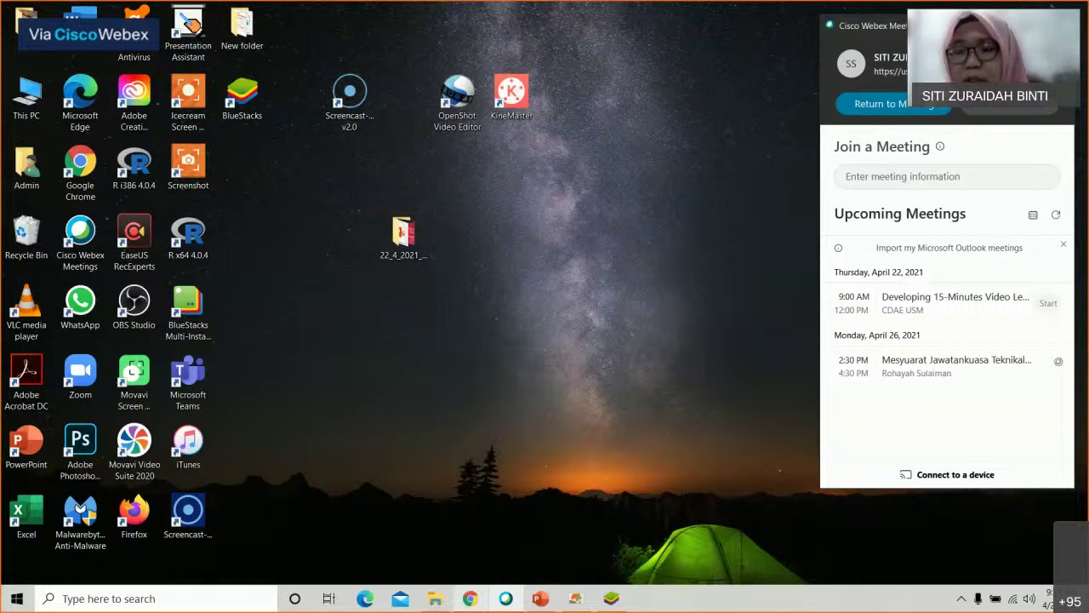
key(Escape)
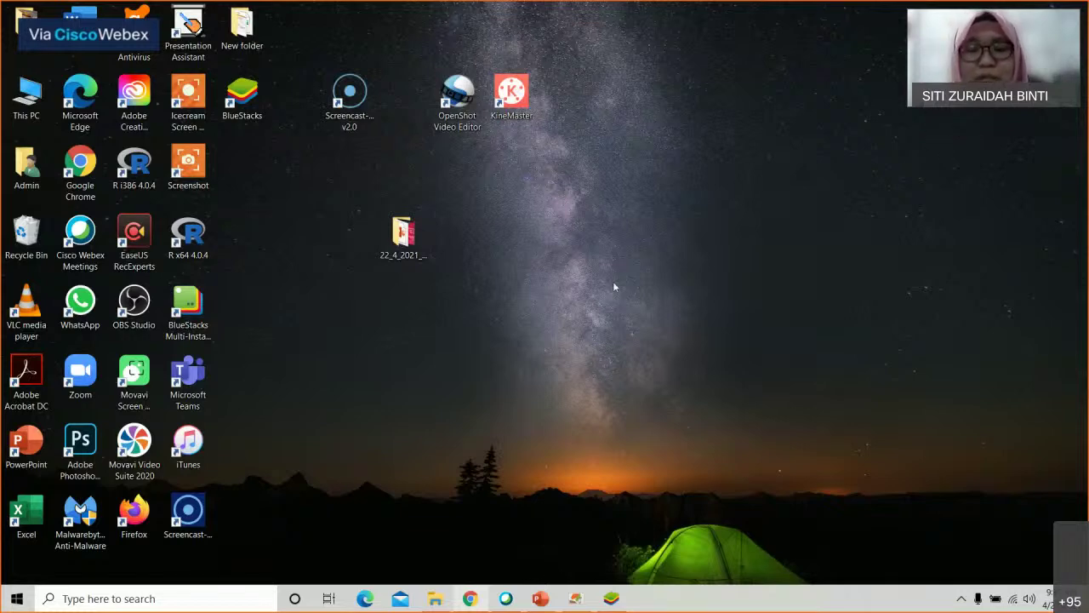
Step: Start Screencast-O-Matic v2.0 from the desktop and launch its Recorder
click(355, 98)
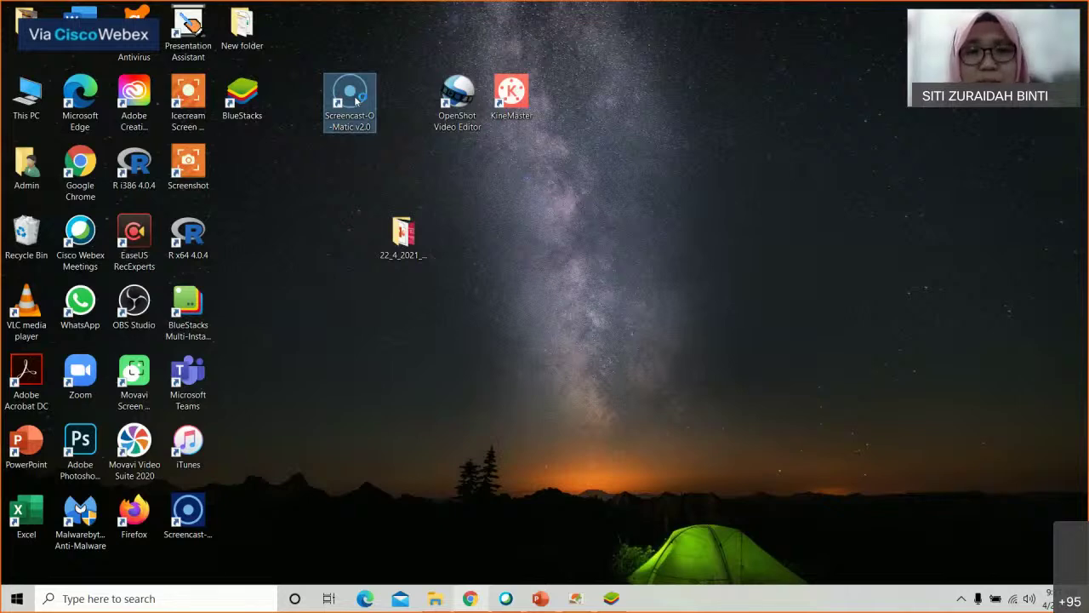
double_click(355, 100)
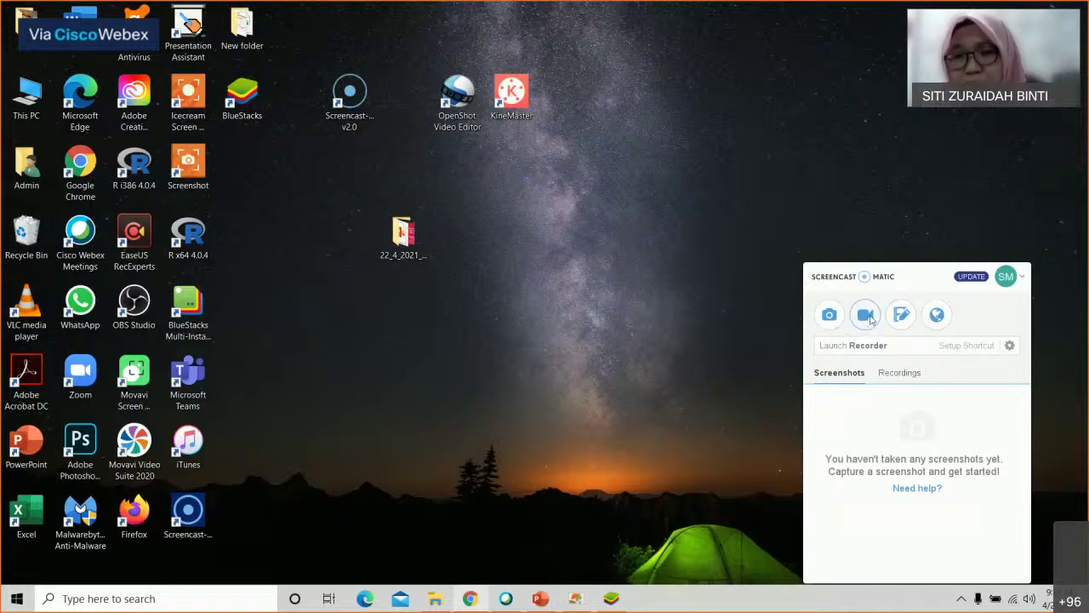
click(867, 315)
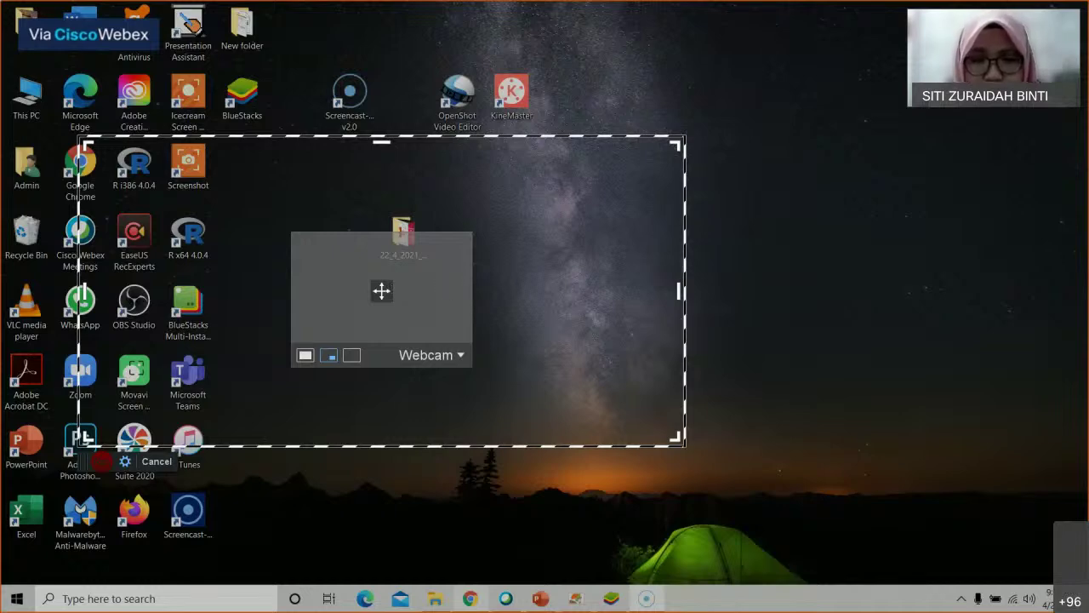
key(alt+p)
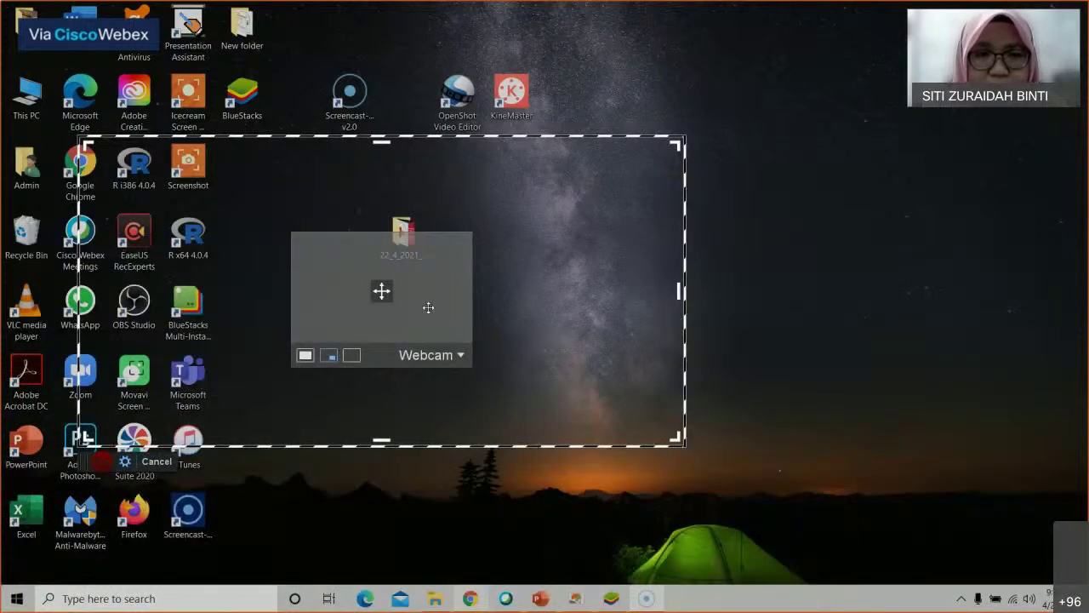
Step: End the BlueStacks 4 task in Task Manager
key(ctrl+shift+Escape)
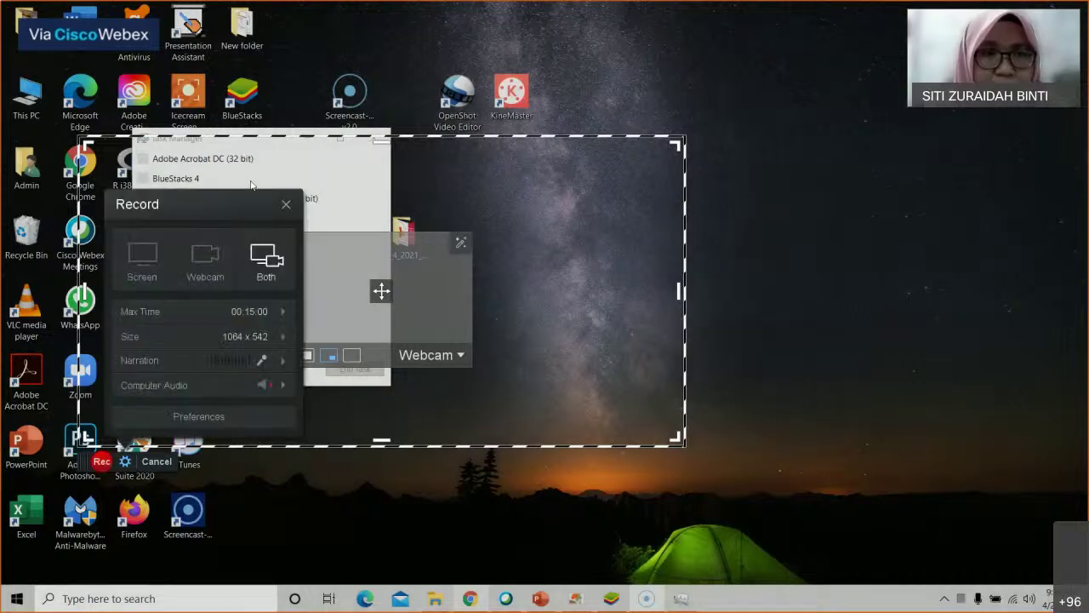
click(255, 179)
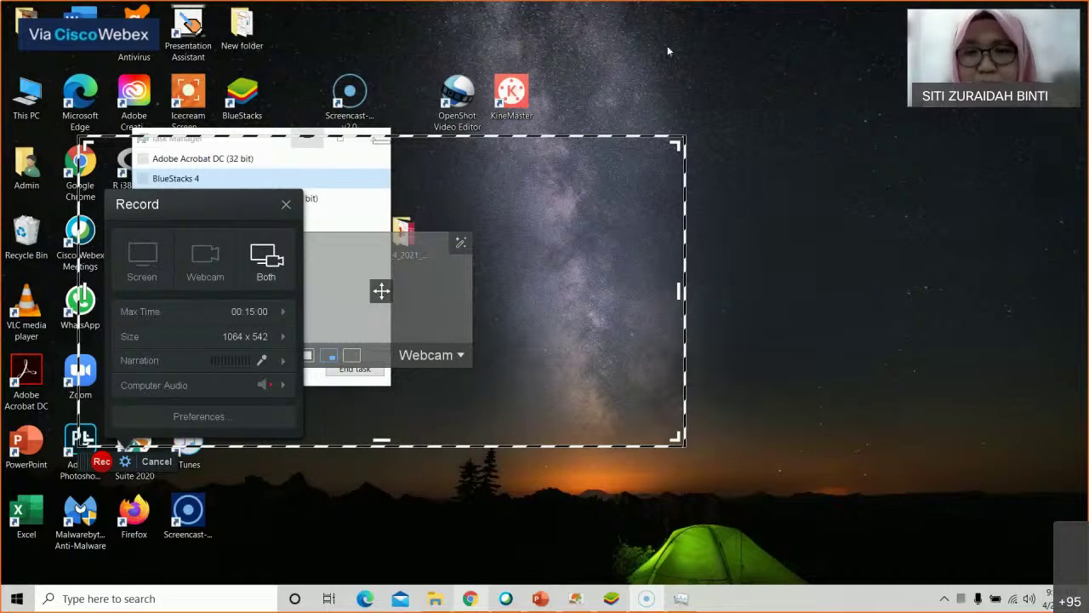
click(764, 270)
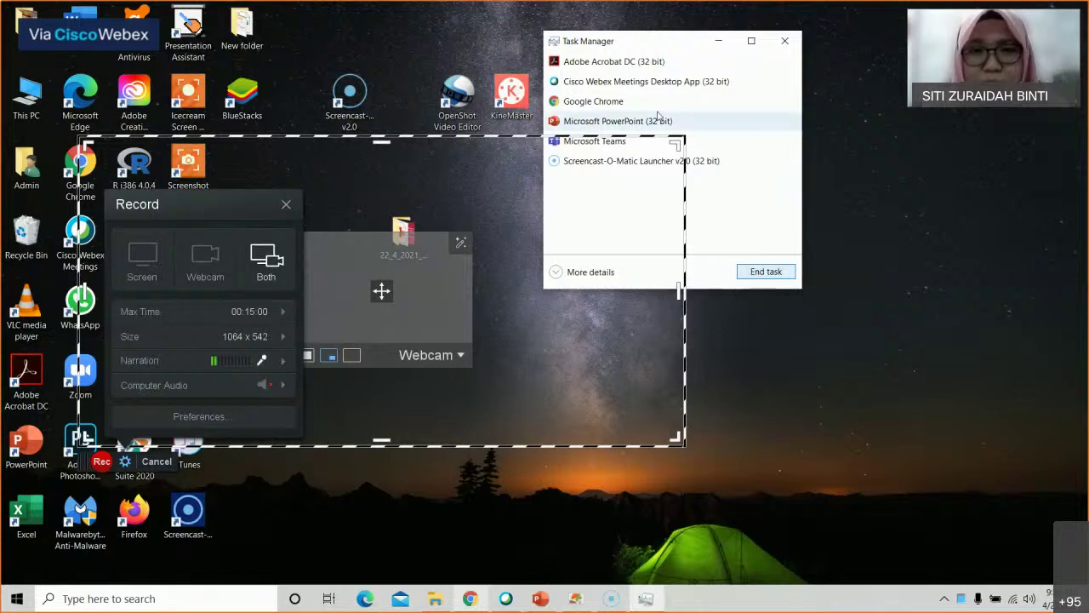
click(764, 271)
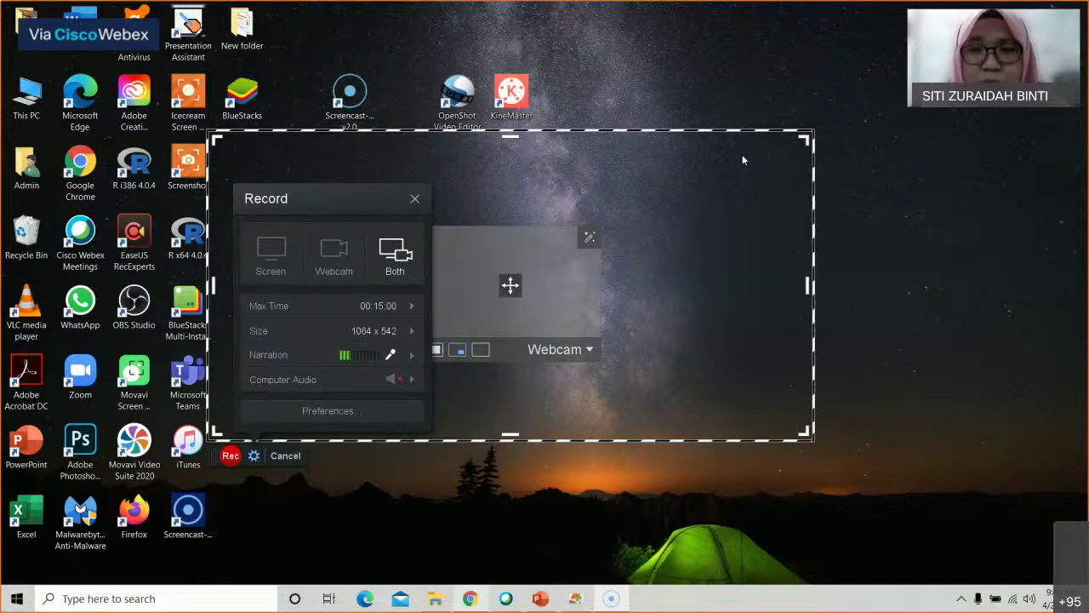
Step: Resize the recording frame and fit it around the Screencast-o-matic slide in PowerPoint, at about 1280 x 712
drag(810, 143, 912, 66)
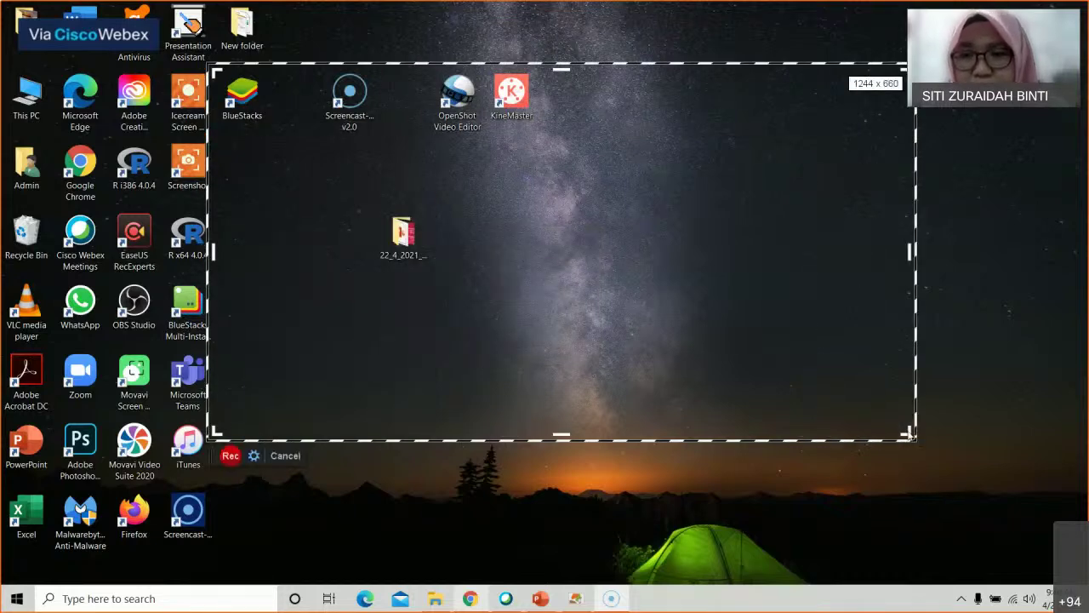
drag(909, 432, 864, 432)
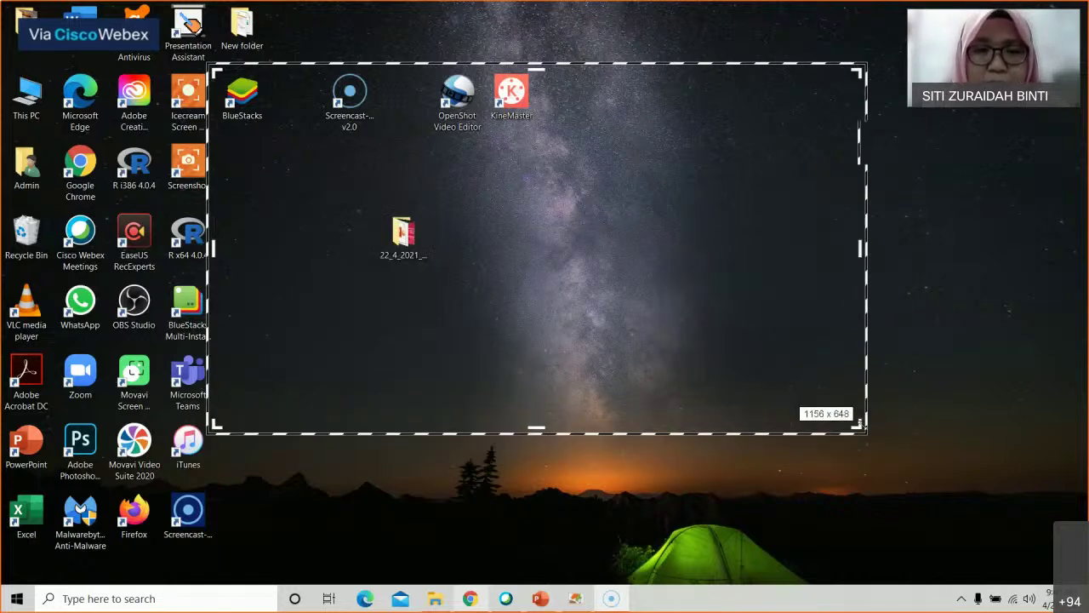
click(540, 598)
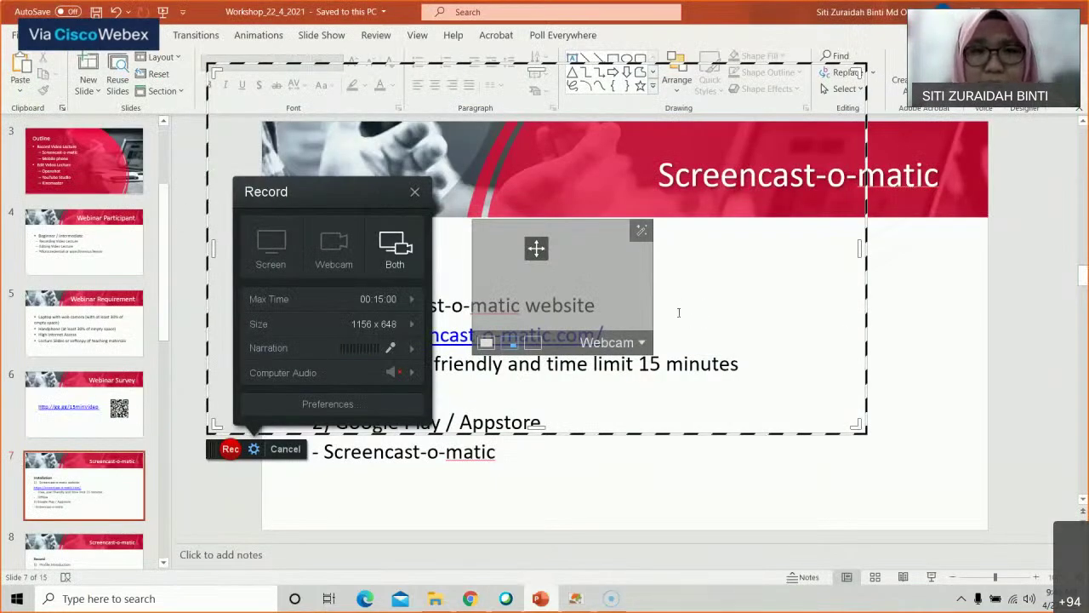
drag(538, 65, 591, 118)
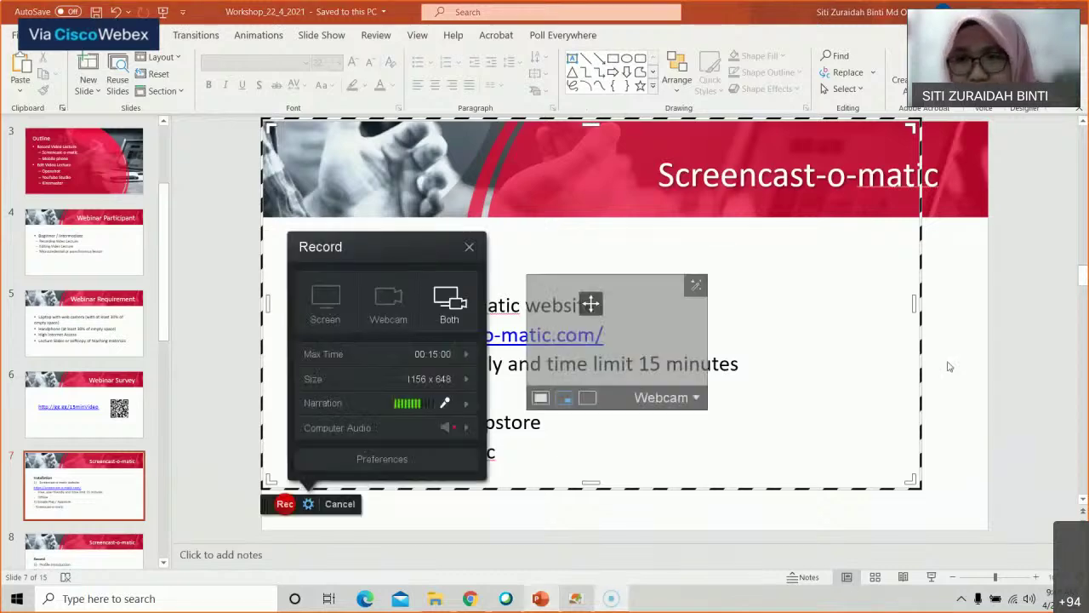
drag(915, 302, 990, 315)
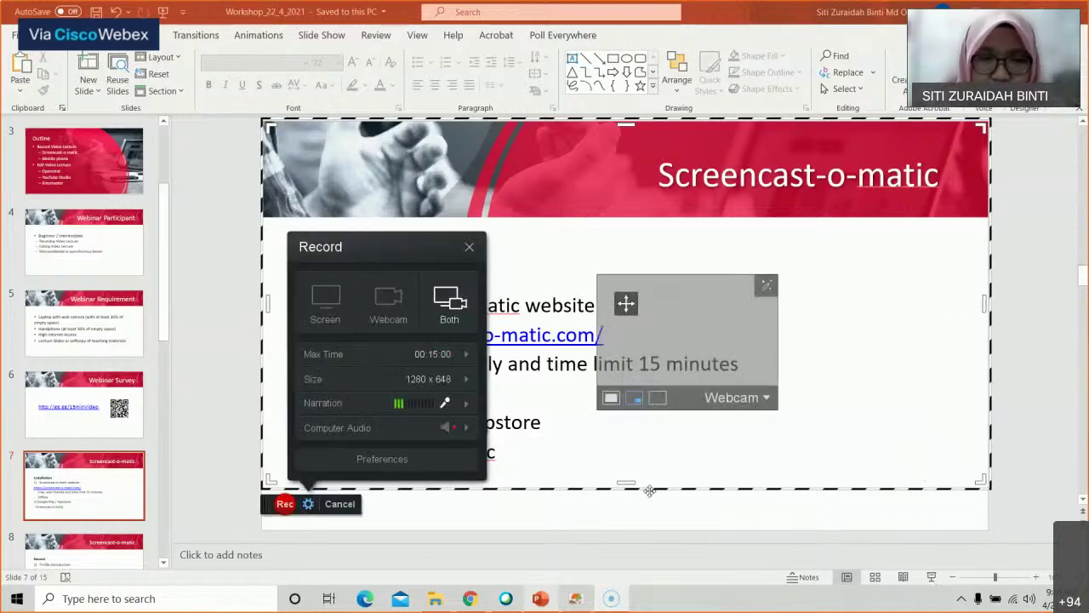
drag(628, 483, 627, 525)
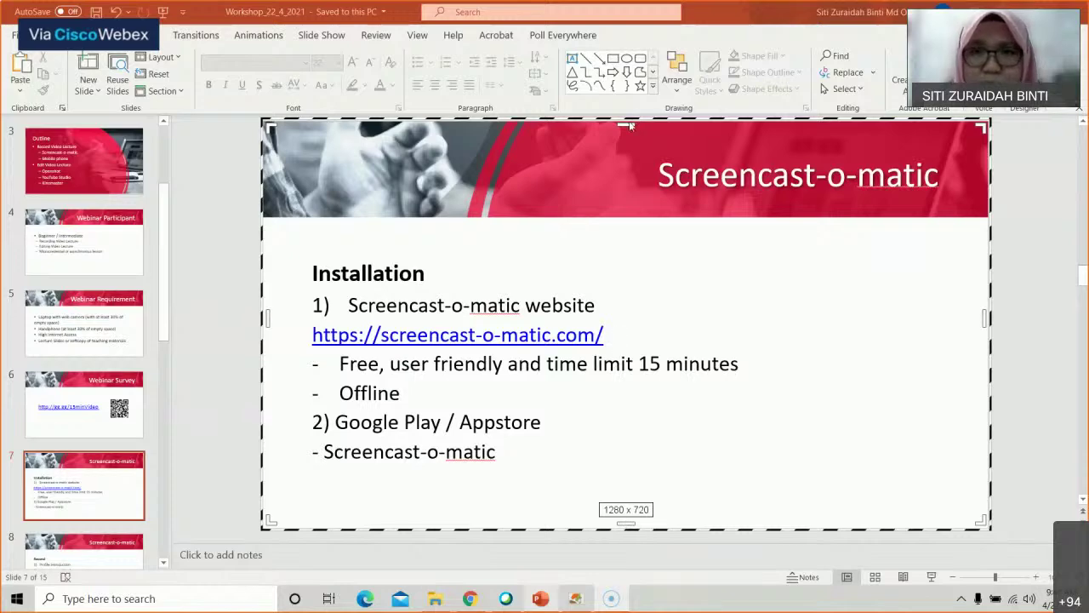
drag(628, 128, 628, 133)
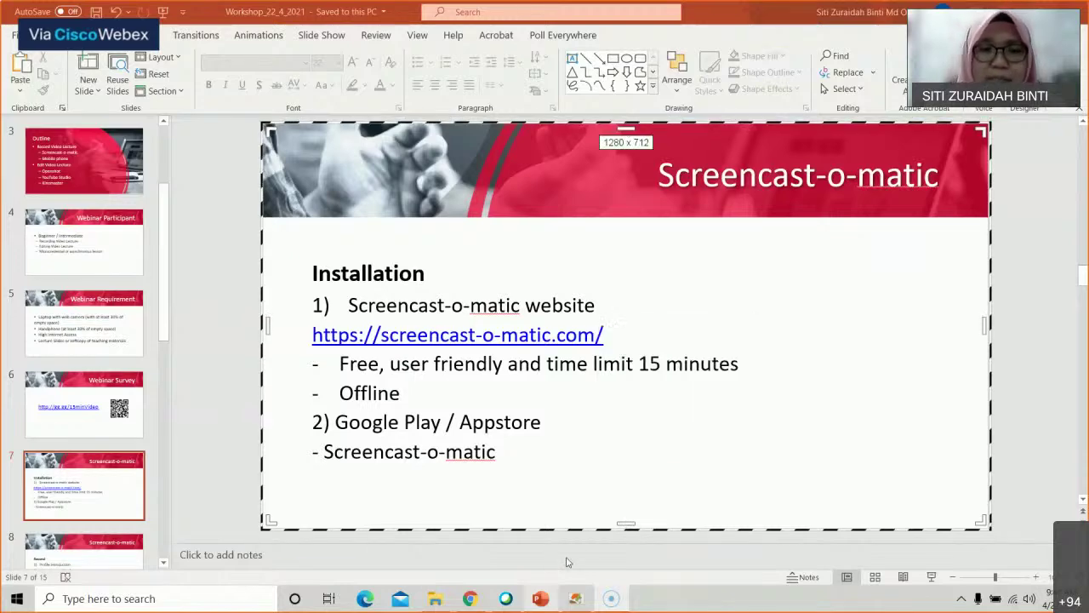
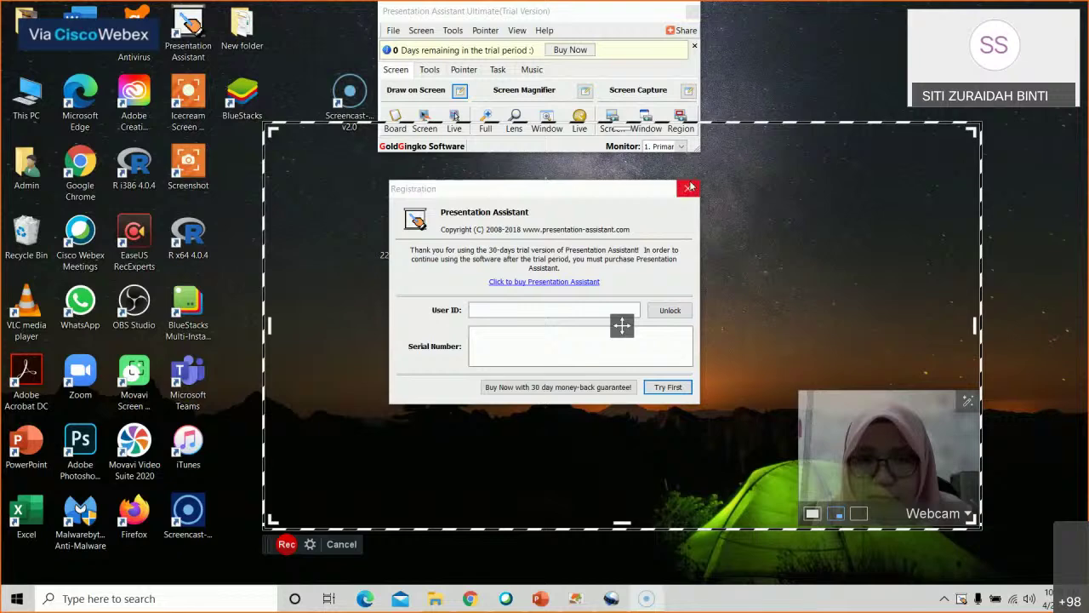
Step: Dismiss the Presentation Assistant registration to open its drawing board, and stretch the recording frame over the canvas to about 1666 x 866
click(688, 189)
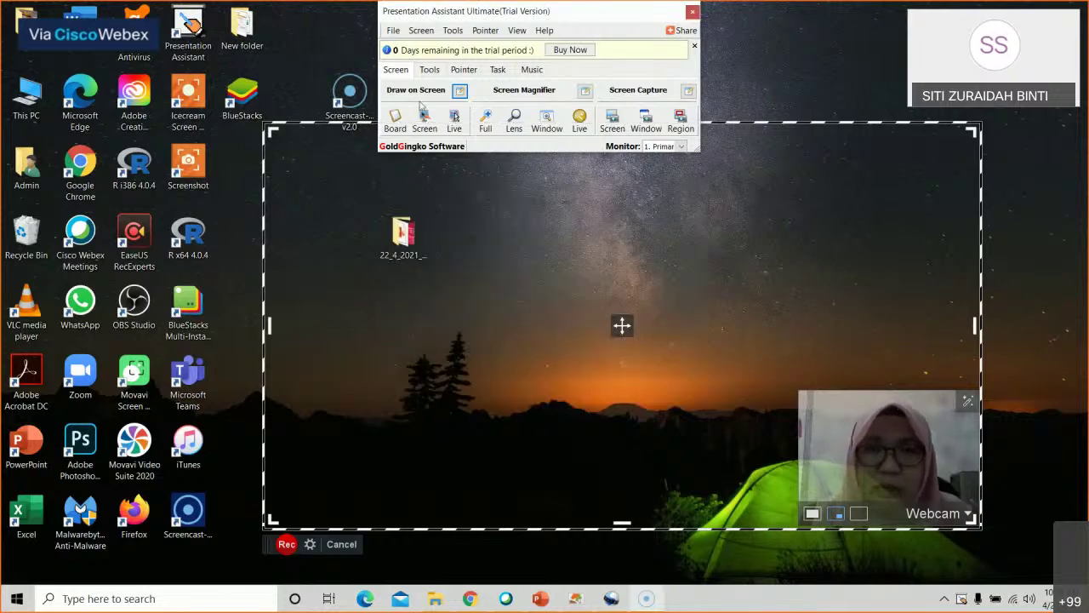
click(392, 118)
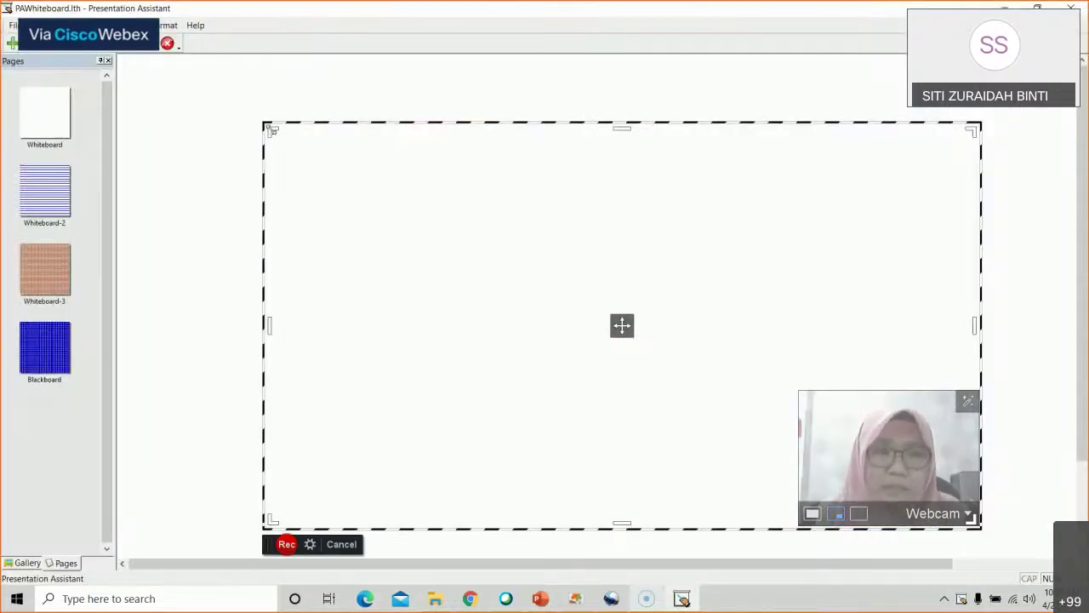
drag(275, 135, 132, 63)
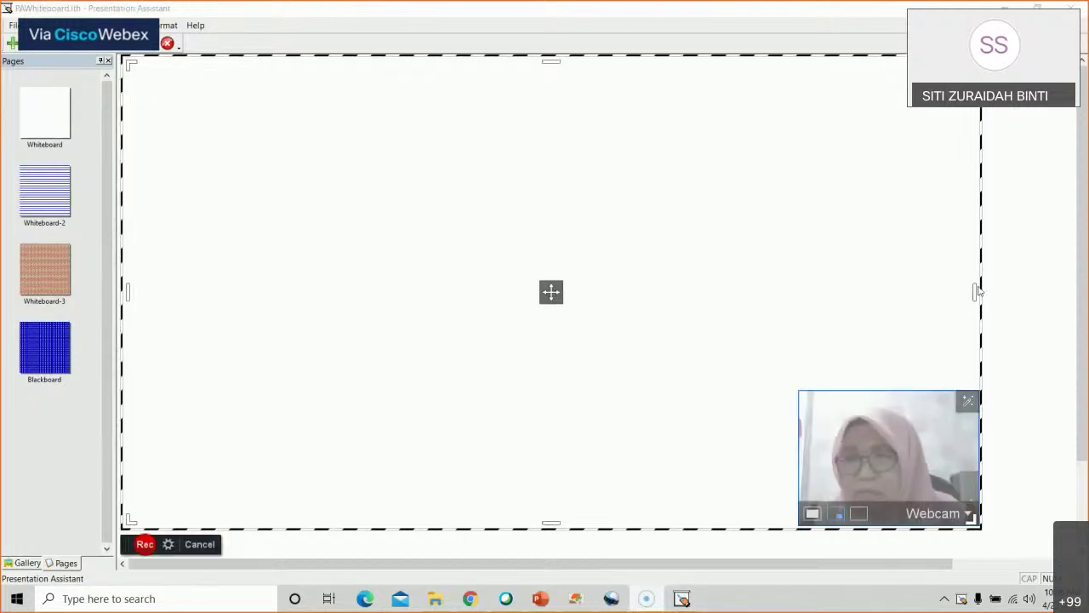
drag(976, 292, 1070, 295)
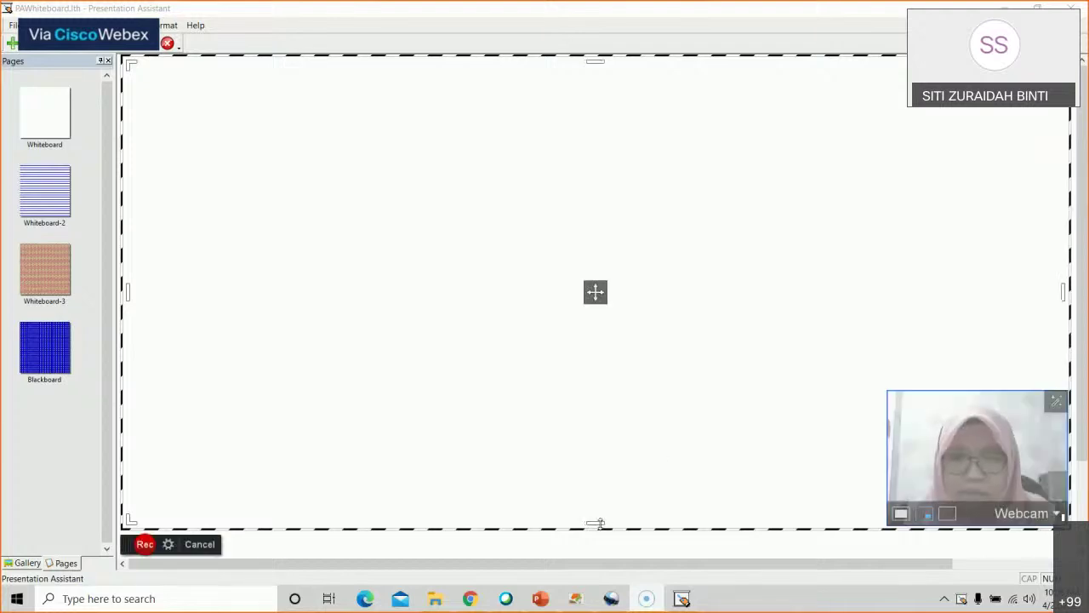
drag(599, 525, 596, 550)
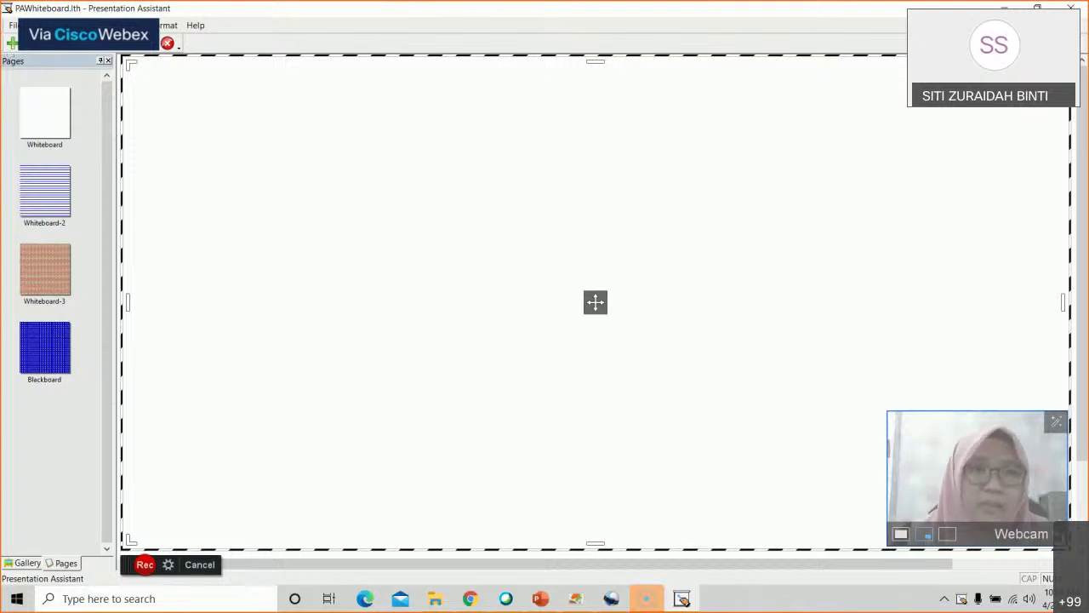
Step: Draw sample freehand strokes on the whiteboard with the Pen, including "+1 = 3" near the upper middle
click(119, 42)
click(145, 73)
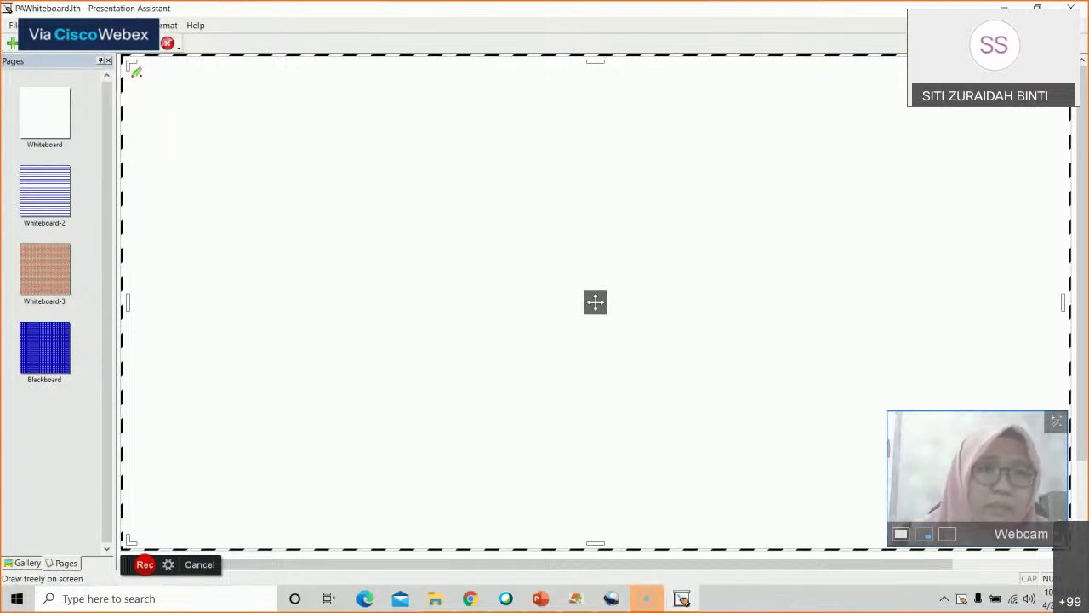
mouse_move(417, 280)
mouse_down()
mouse_move(464, 373)
mouse_move(496, 349)
mouse_up()
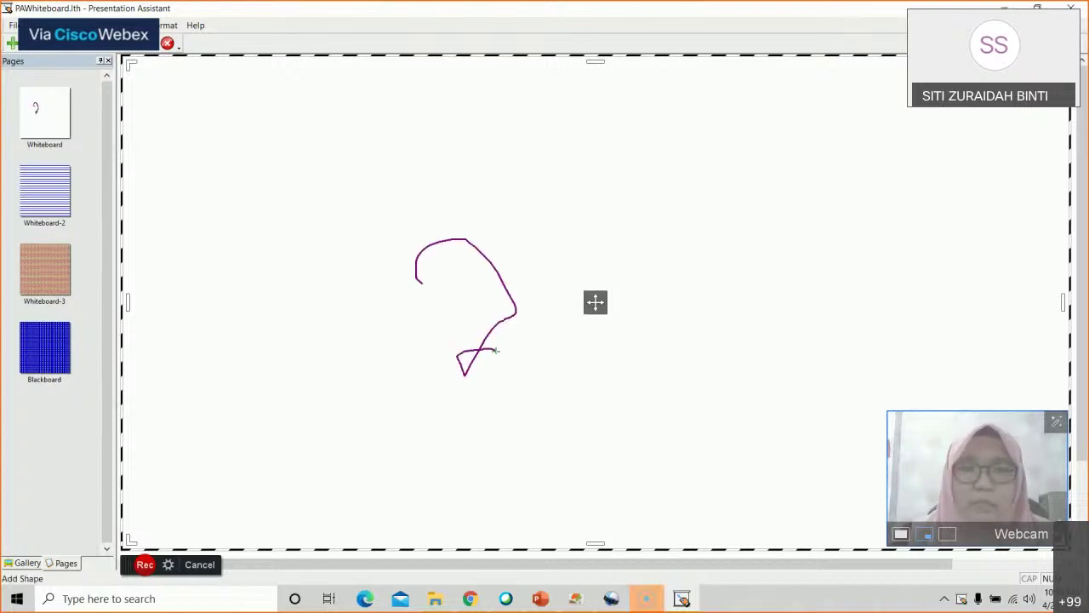
mouse_move(514, 182)
mouse_down()
mouse_move(545, 172)
mouse_move(603, 212)
mouse_up()
mouse_move(596, 204)
mouse_down()
mouse_move(632, 218)
mouse_move(680, 213)
mouse_move(720, 188)
mouse_move(719, 223)
mouse_up()
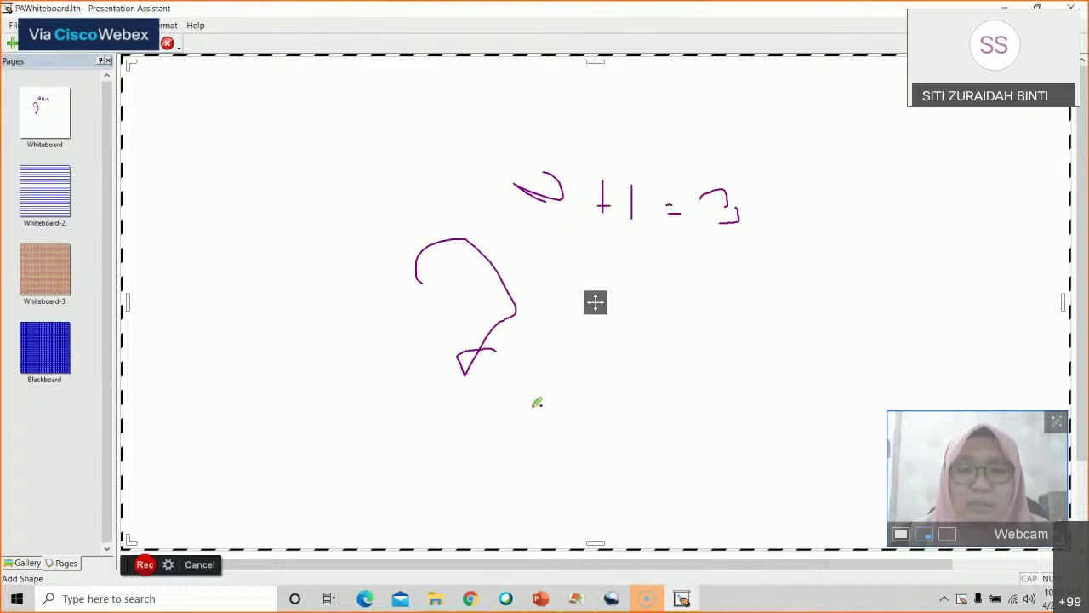
drag(537, 393, 539, 431)
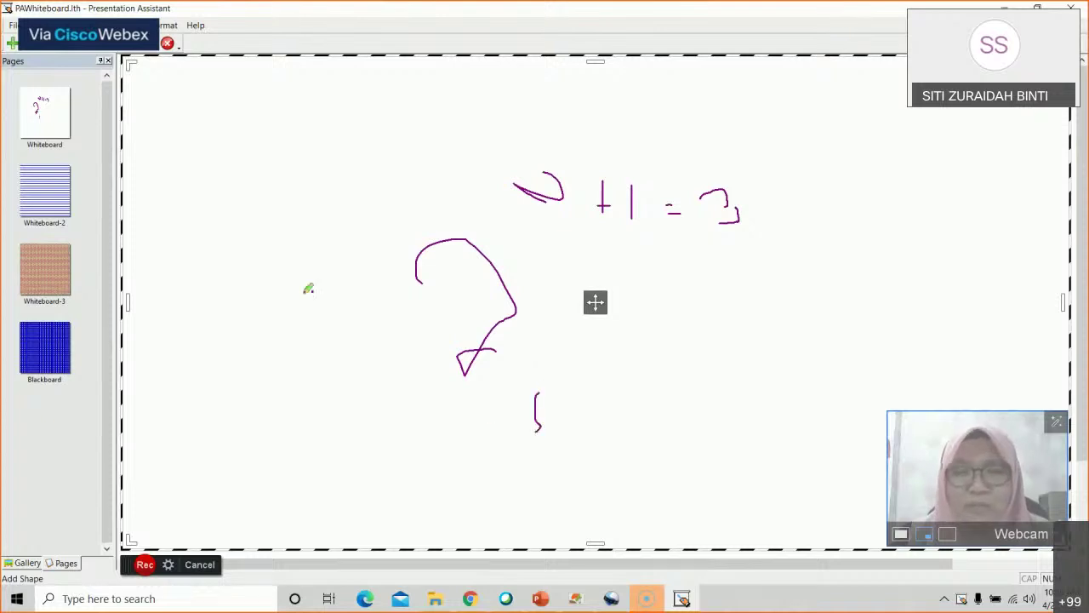
mouse_move(272, 164)
mouse_down()
mouse_move(277, 263)
mouse_move(355, 352)
mouse_up()
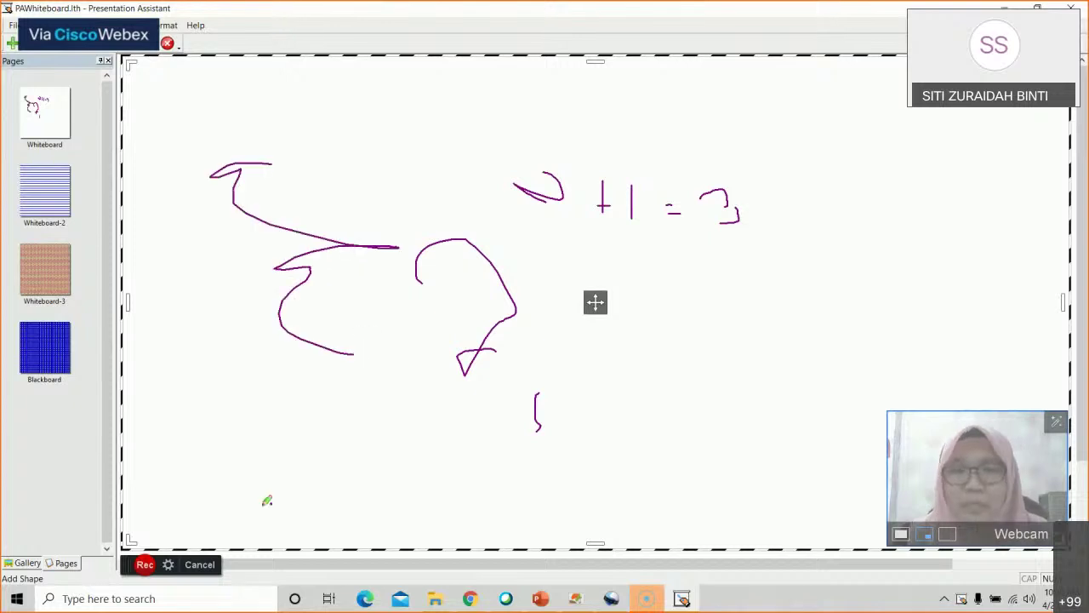
Step: Start the screen recording and draw more freehand pen strokes on the whiteboard
click(145, 567)
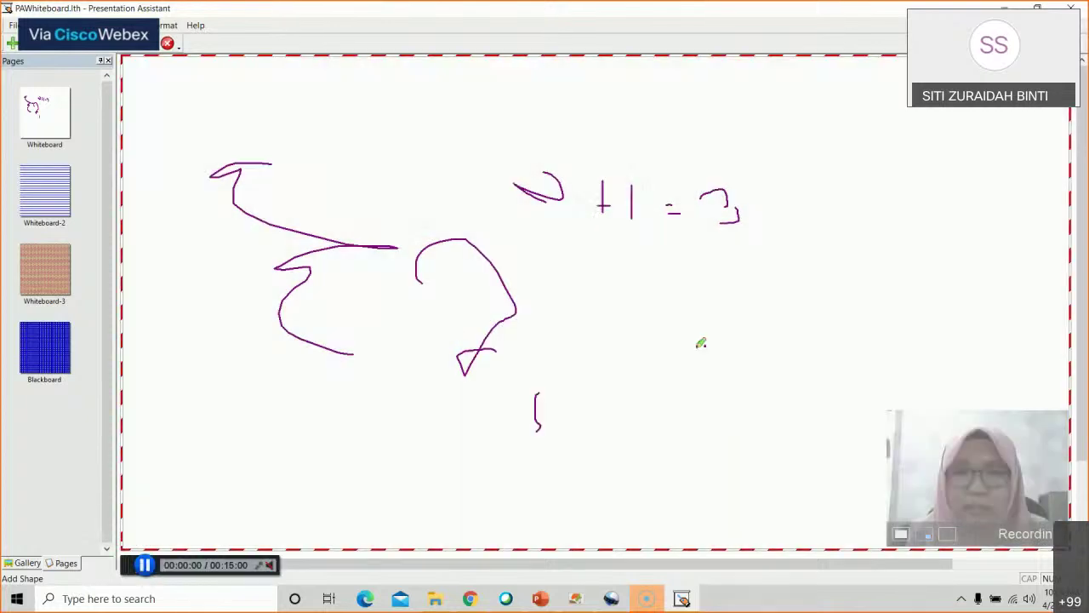
mouse_move(656, 316)
mouse_down()
mouse_move(717, 372)
mouse_move(722, 393)
mouse_up()
drag(716, 354, 868, 352)
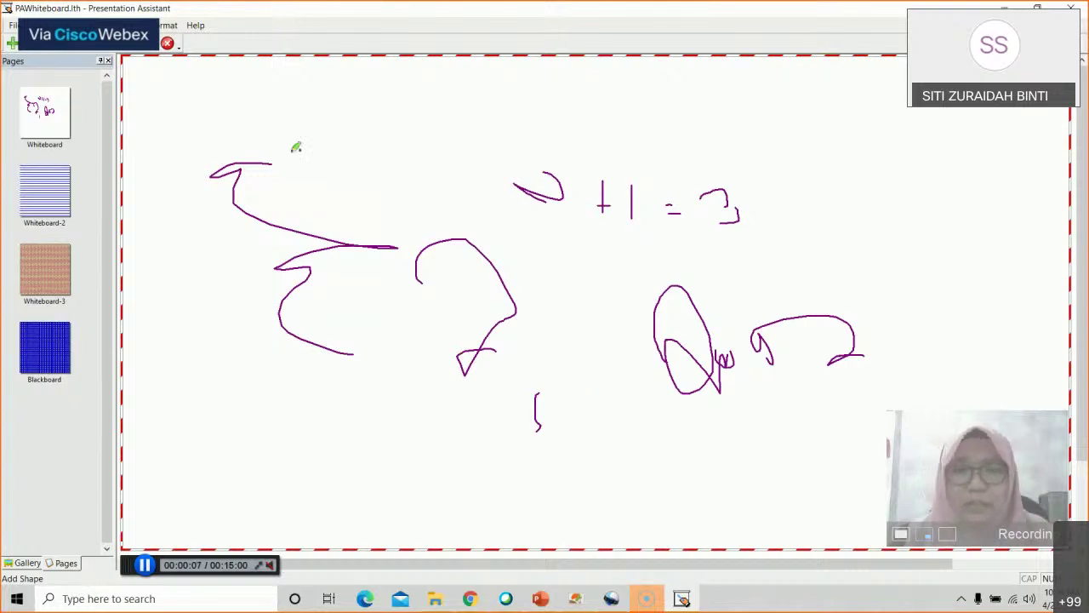
drag(292, 153, 485, 170)
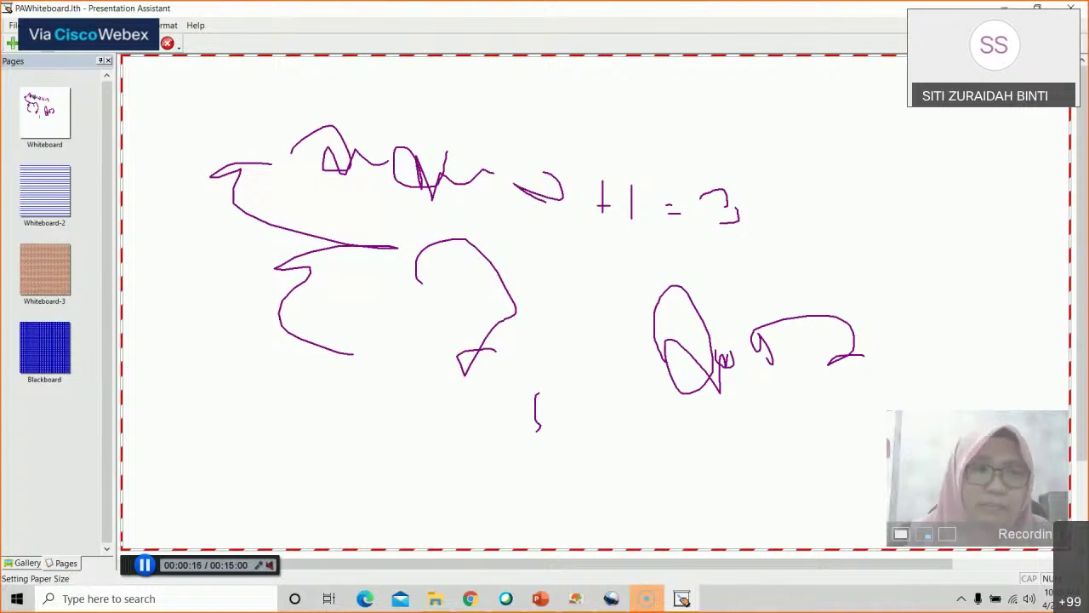
Step: Add a text box above the drawings reading "my name" followed by the presenter's name
click(120, 24)
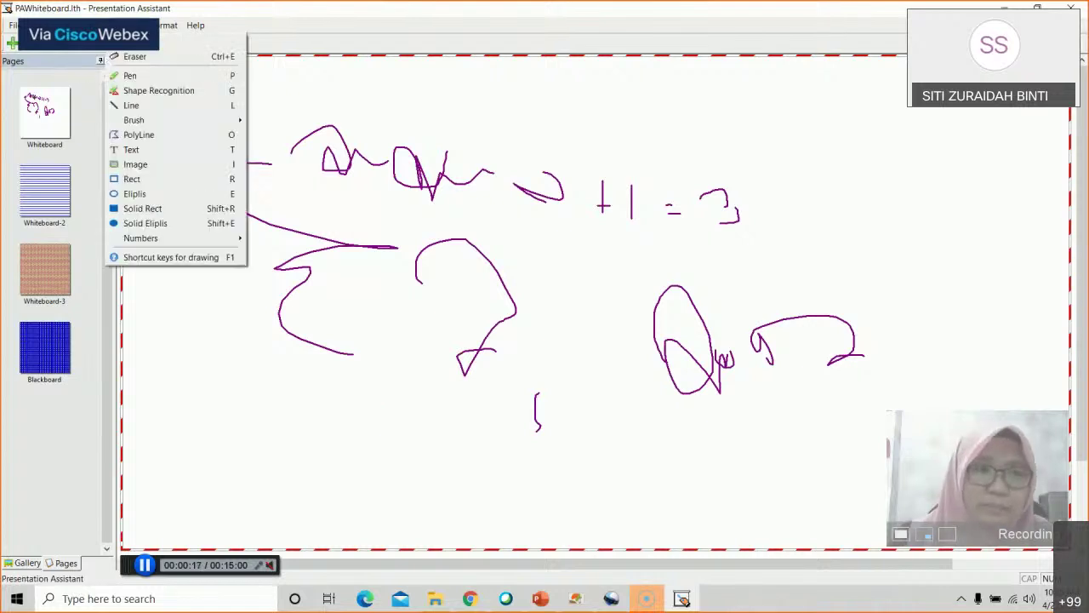
click(136, 149)
click(195, 110)
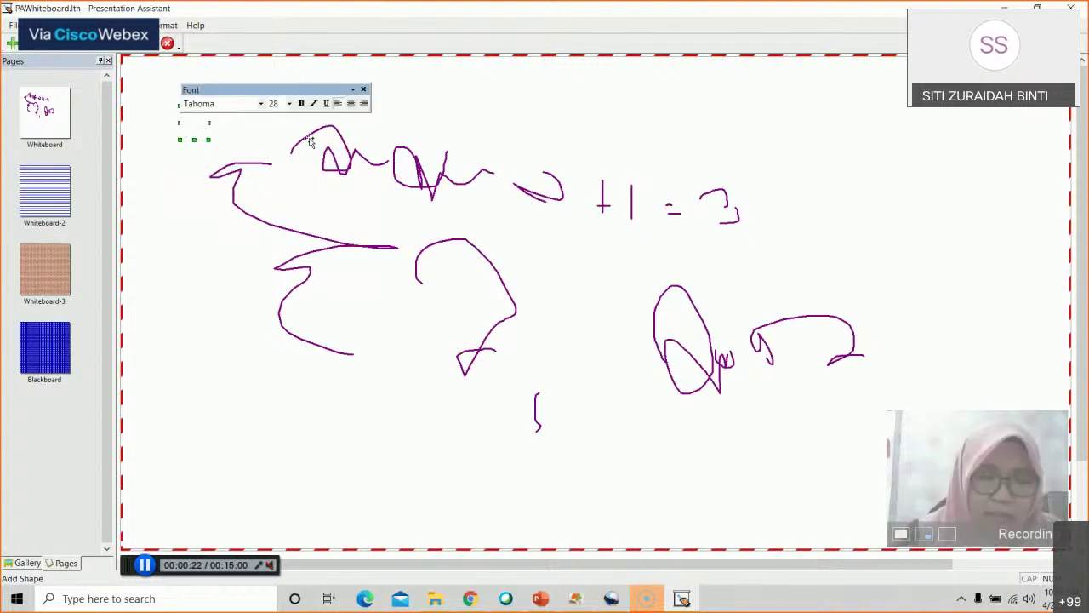
text(m)
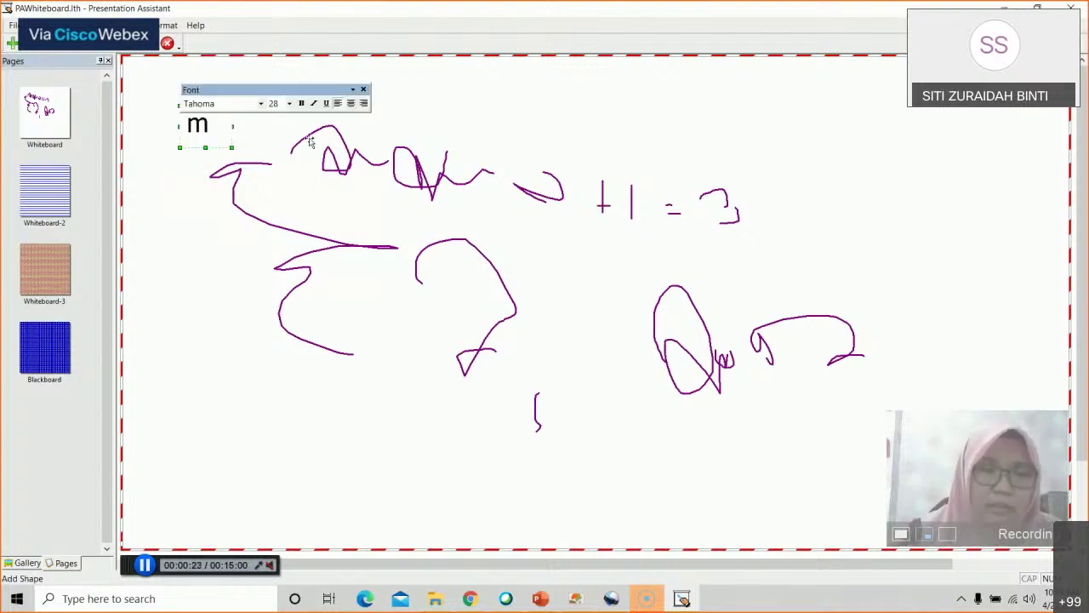
text(y name sisti)
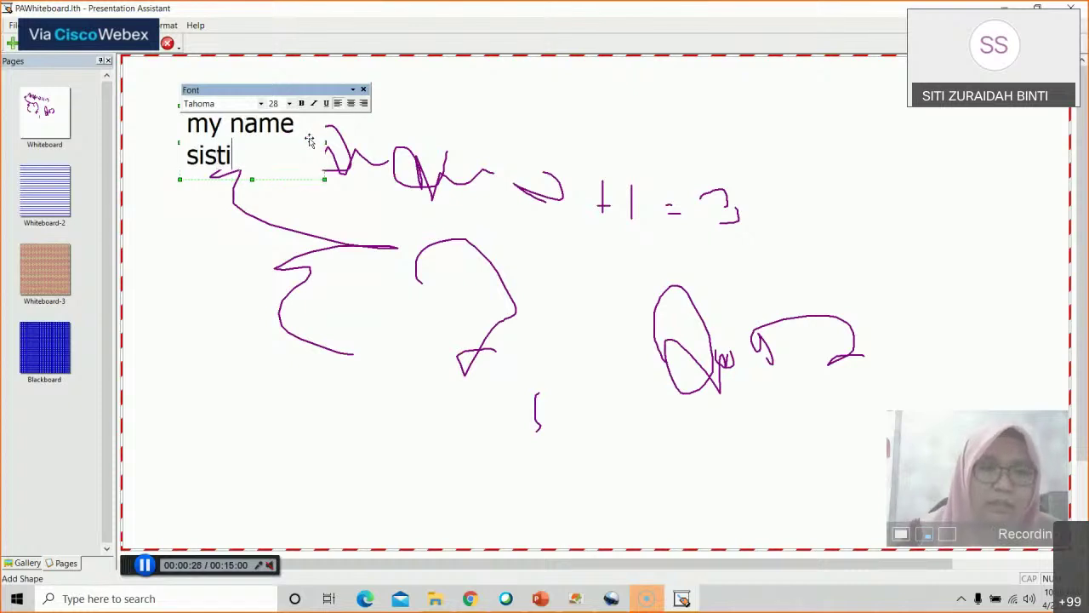
key(BackSpace)
key(BackSpace)
key(BackSpace)
key(BackSpace)
text(iti zura)
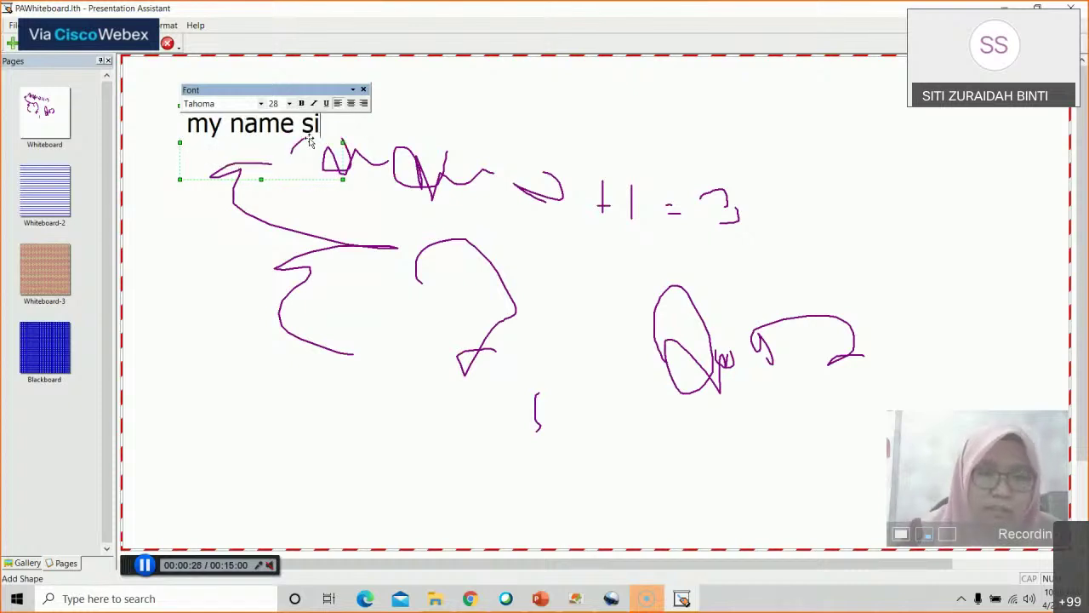
text(idah)
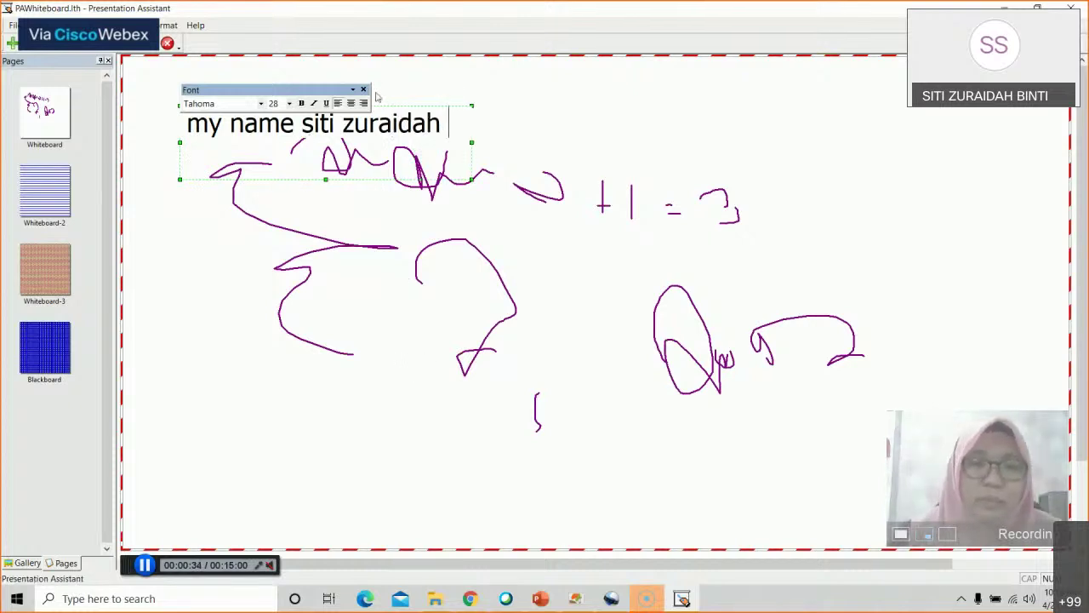
Step: Pause and finish the recording, choose Save / Upload, and pause the preview playback
click(145, 564)
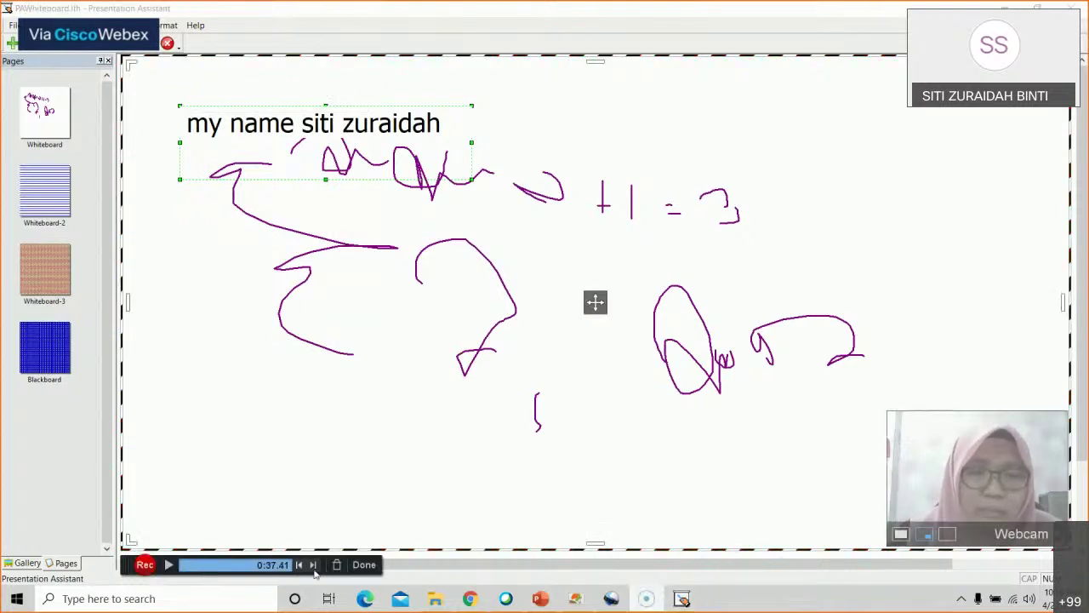
click(365, 564)
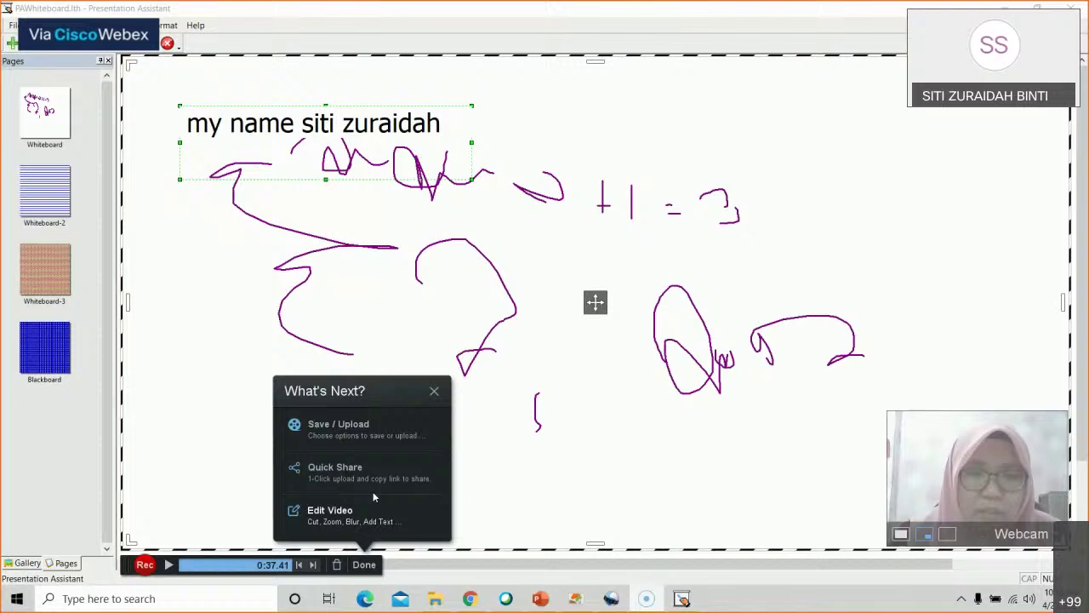
click(341, 438)
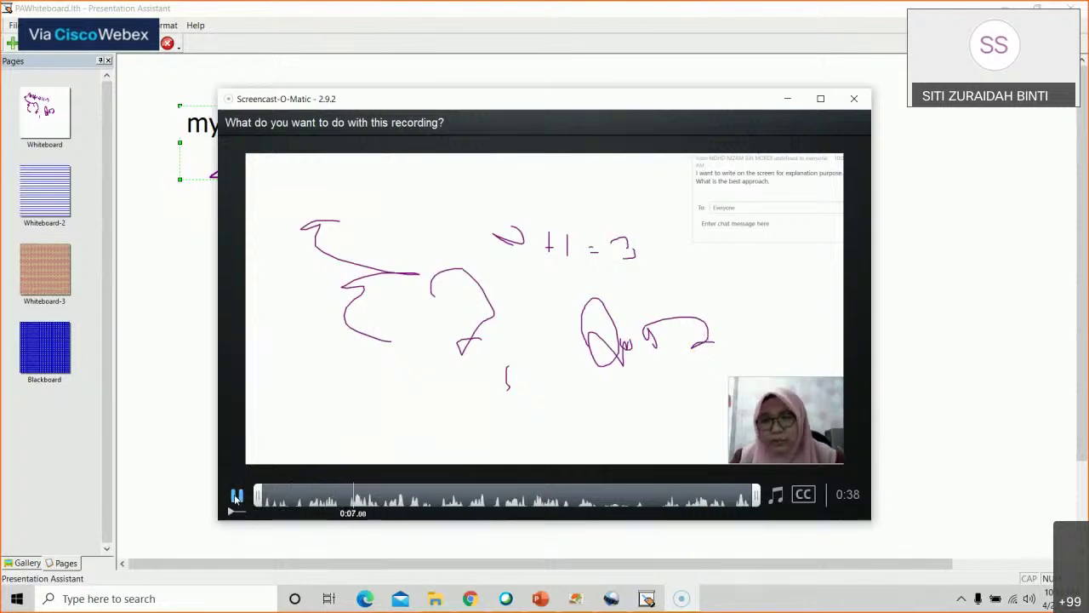
click(237, 496)
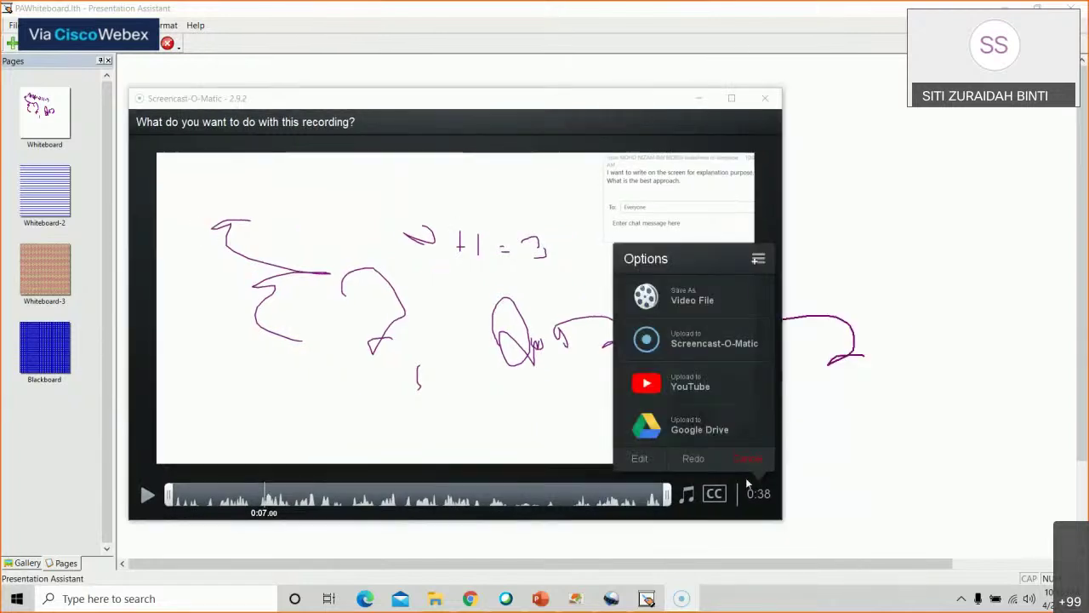
Step: Delete and redo the recording, and close the Record settings in the reopened recorder
click(692, 459)
click(680, 425)
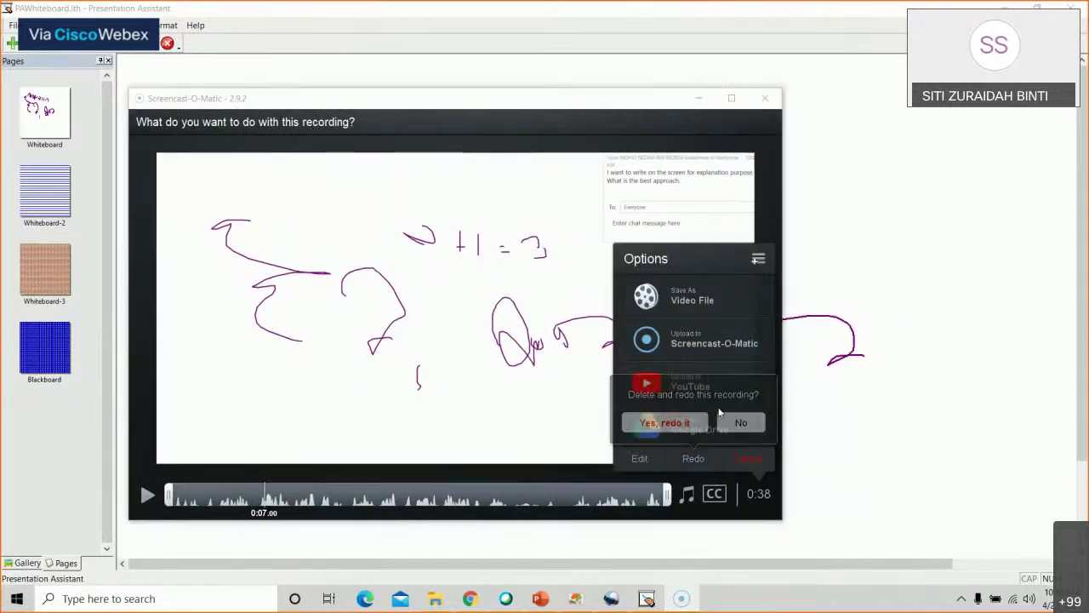
click(701, 458)
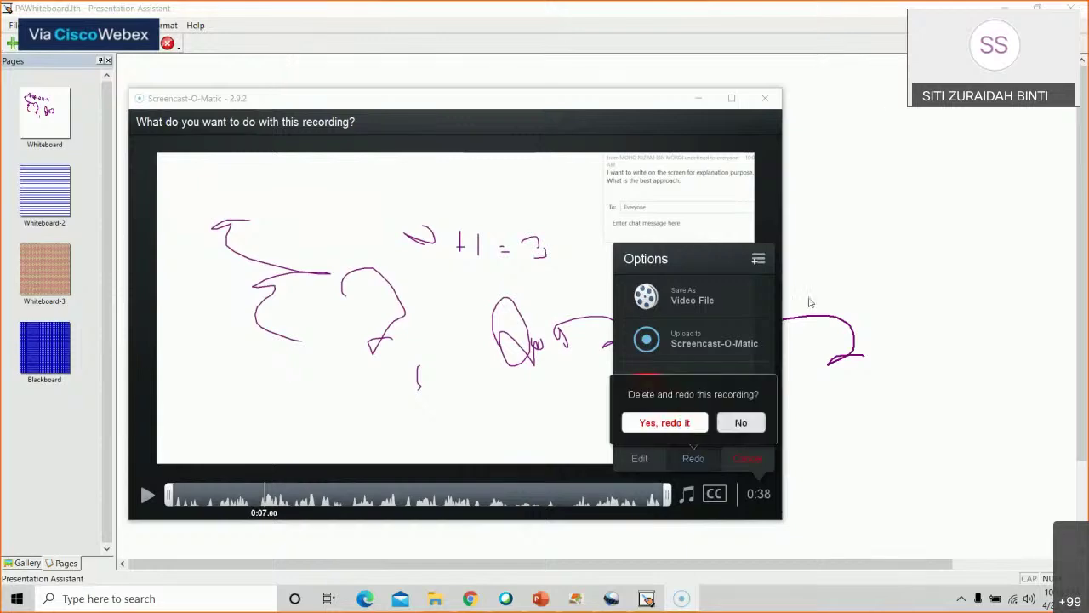
click(665, 422)
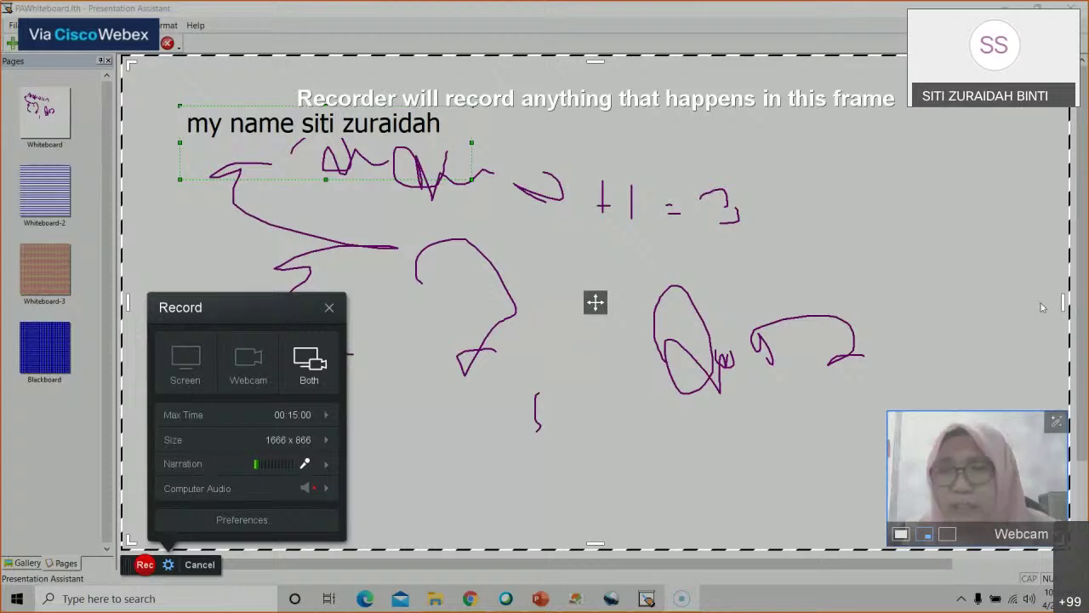
click(330, 308)
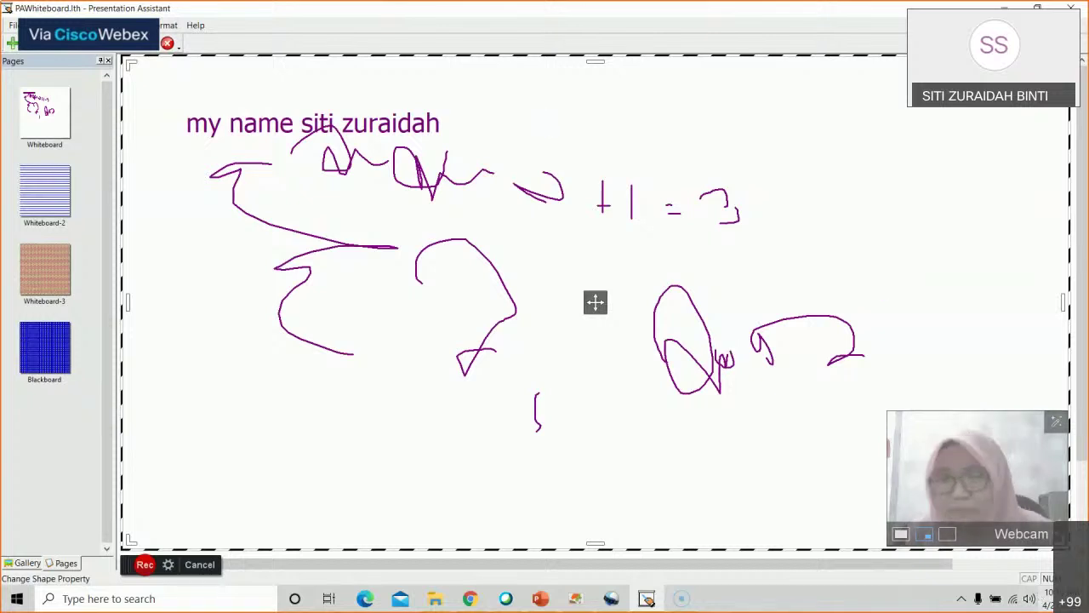
mouse_move(487, 72)
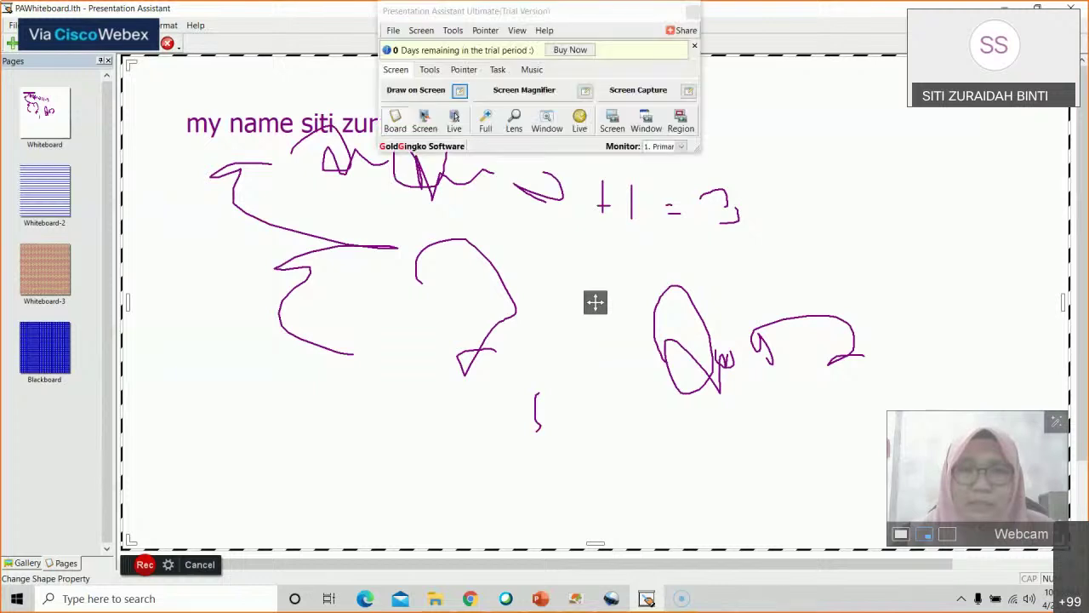
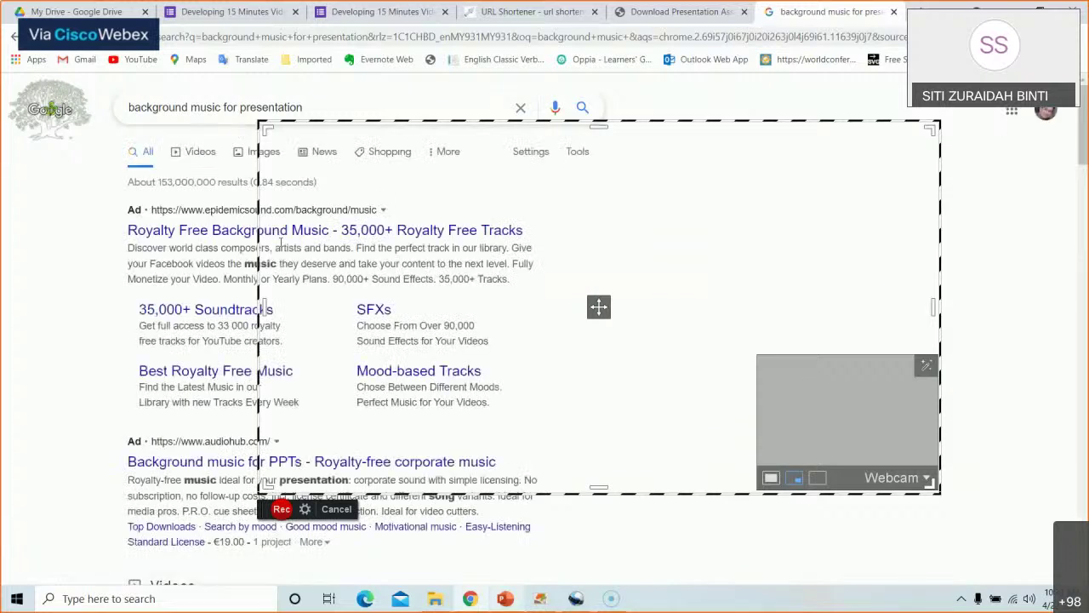
Step: Limit the Google results to videos and refine the search to "background music for presentation no copyright"
click(201, 152)
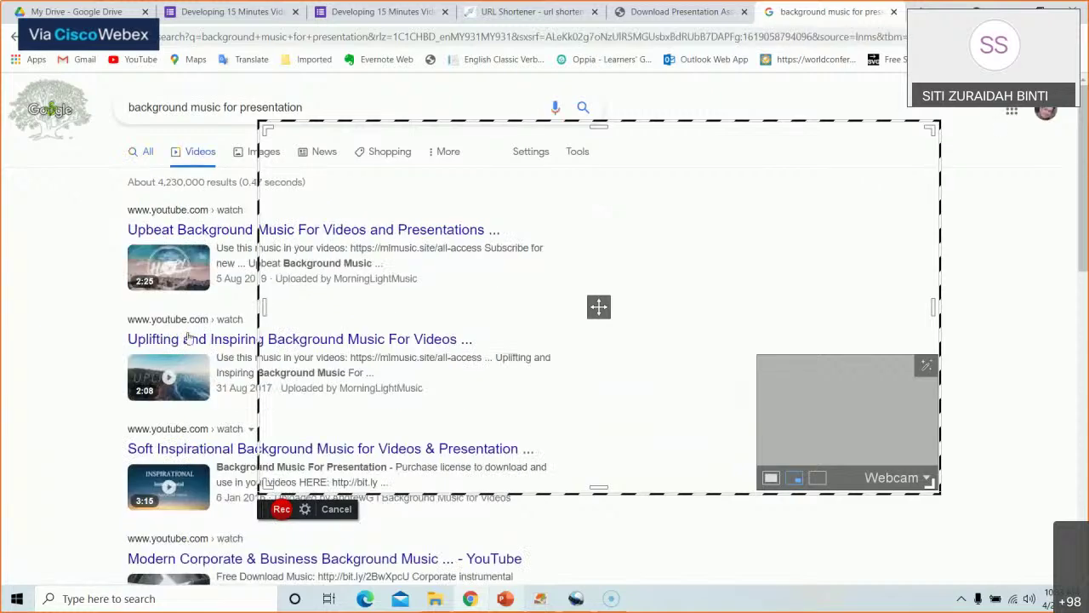
scroll(204, 374, down, 3)
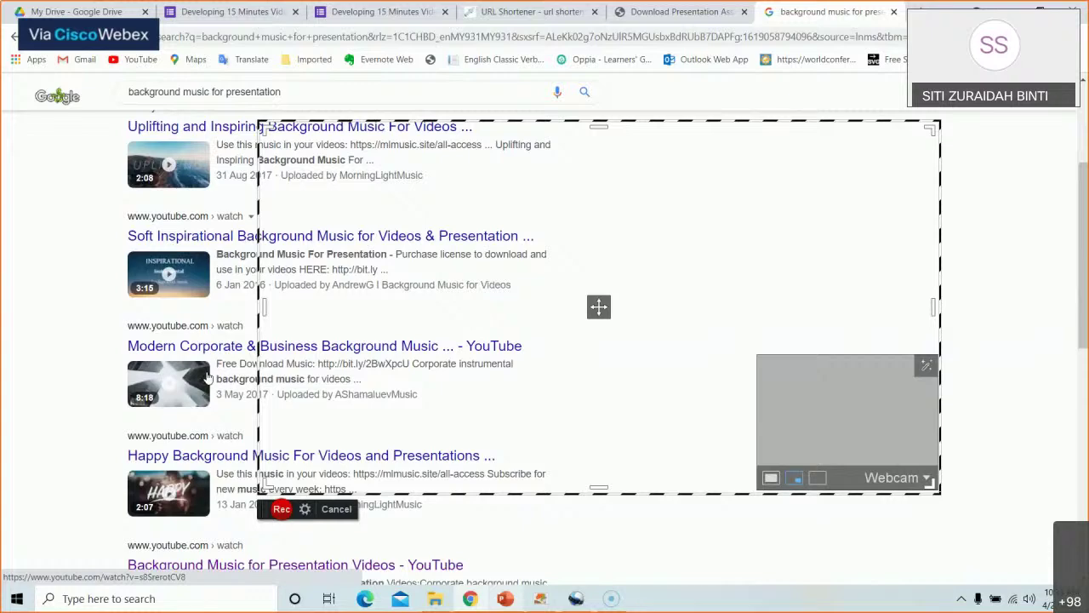
scroll(207, 377, up, 3)
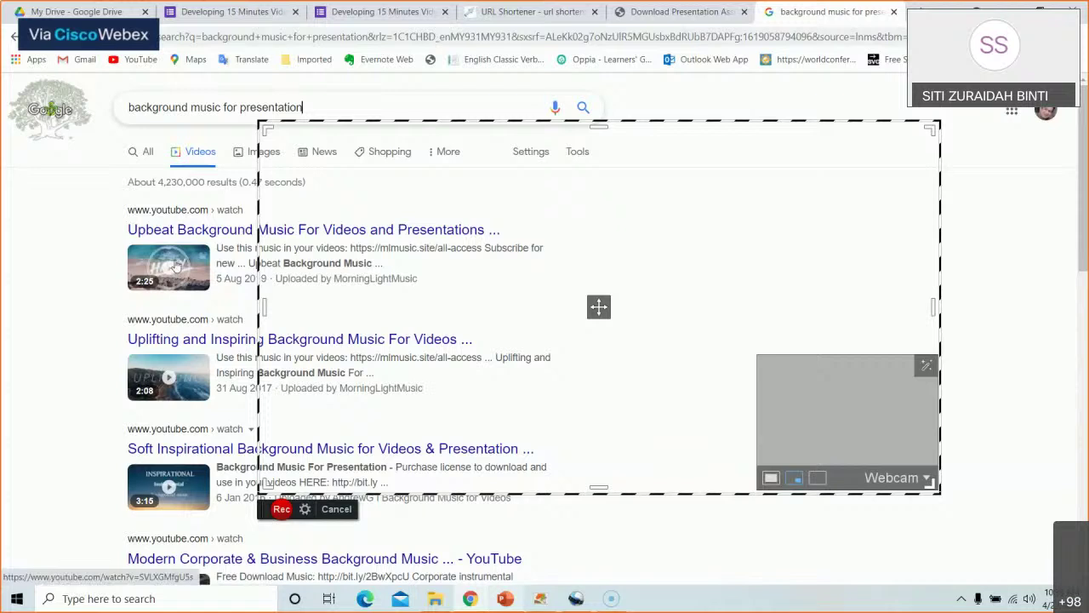
click(310, 100)
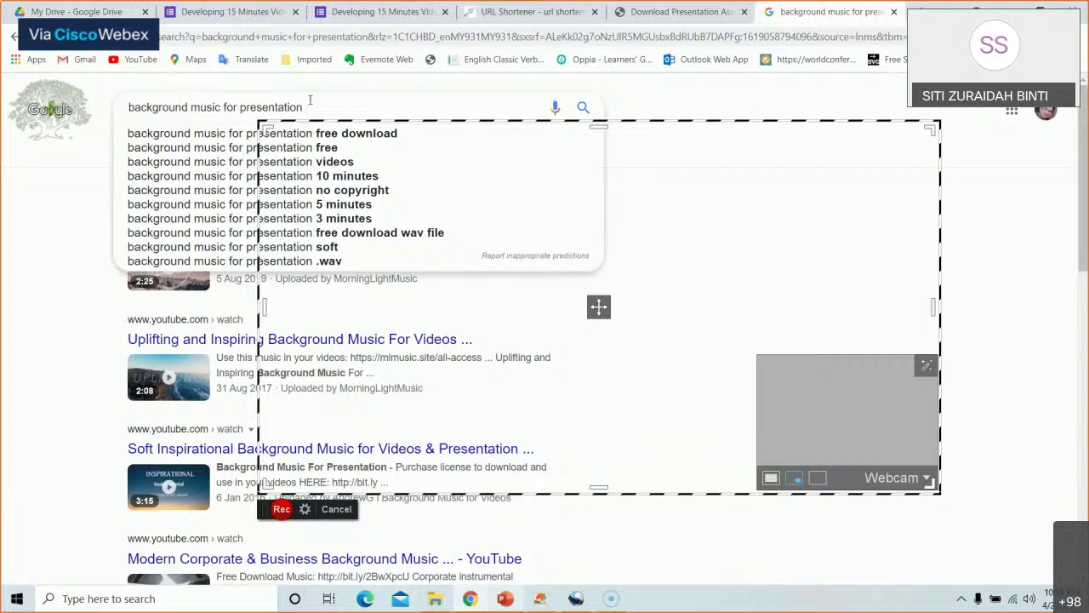
click(331, 191)
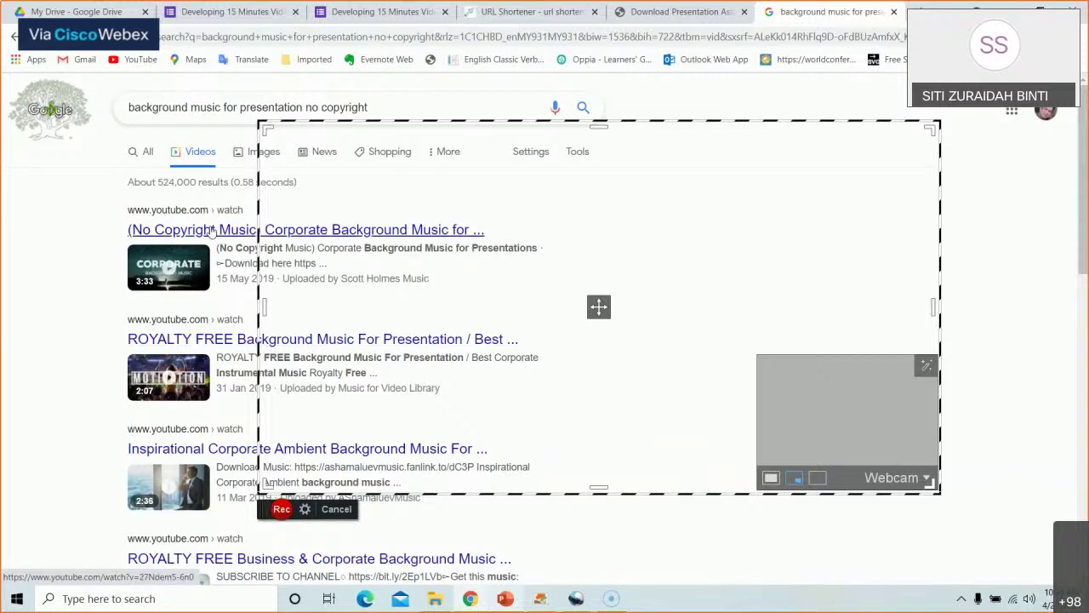
Step: Open the "(No Copyright Music) Corporate Background Music" video, skip ahead to about 0:10 and pause it
scroll(204, 341, down, 2)
scroll(204, 340, up, 2)
click(192, 230)
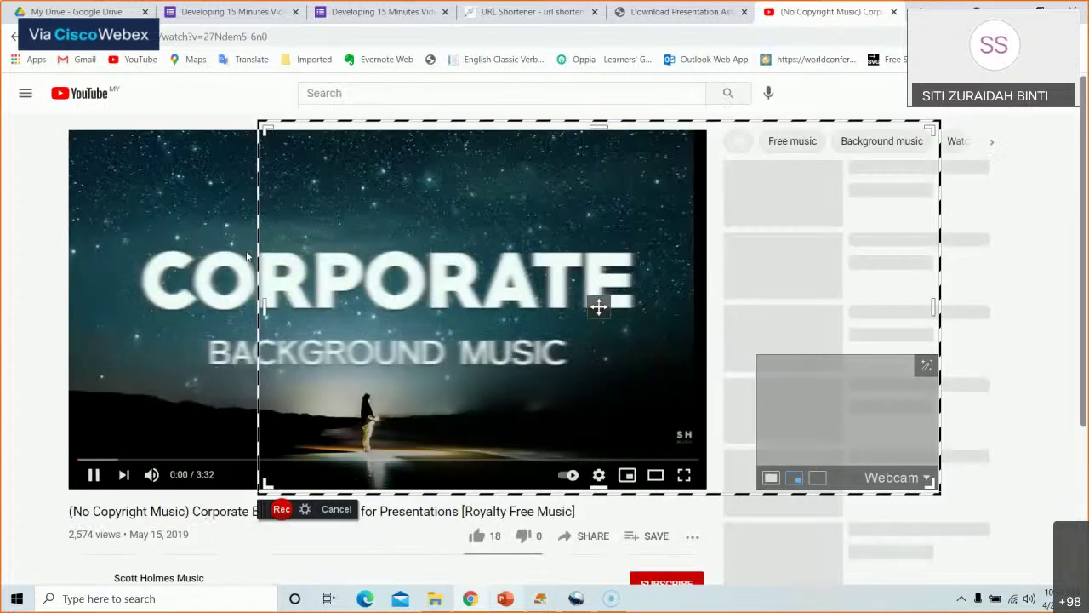
click(106, 460)
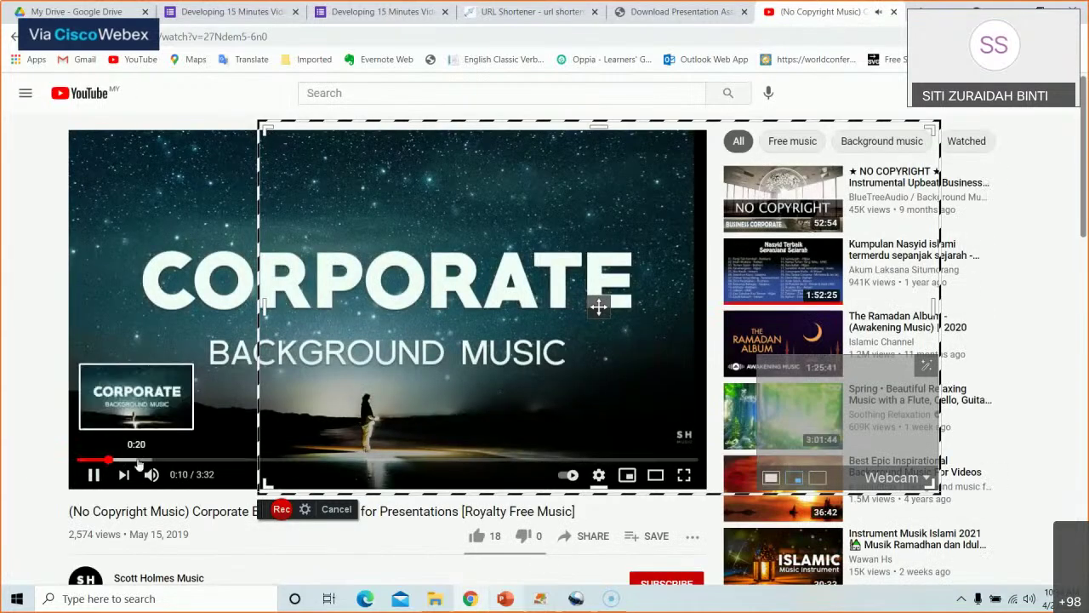
click(96, 474)
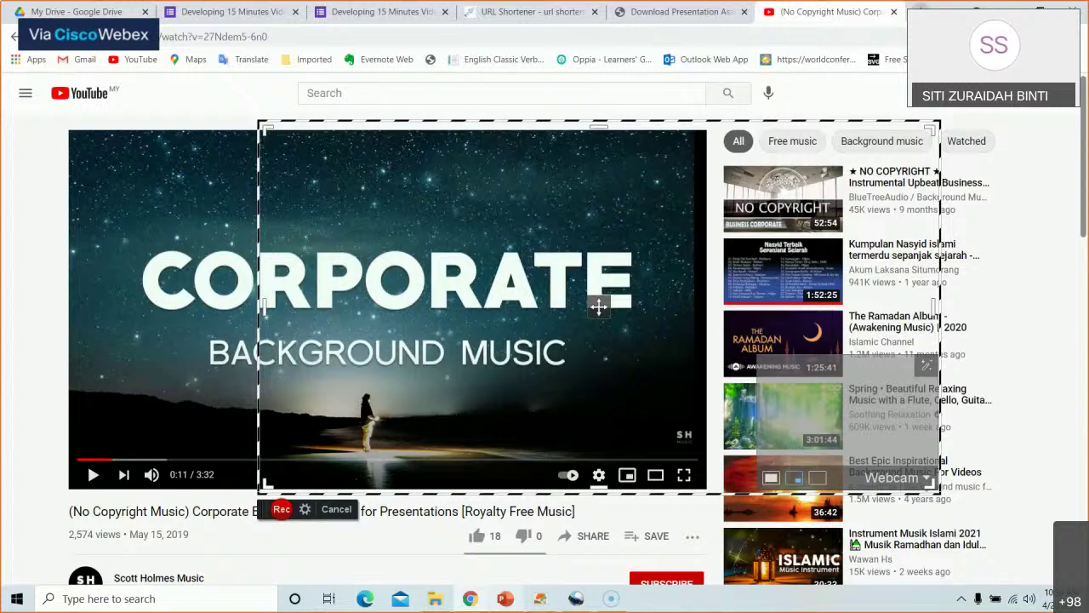
Step: Search Google in a new tab for "convert youtube to mp3" and open the ytmp3.cc YouTube to Mp3 Converter
click(911, 12)
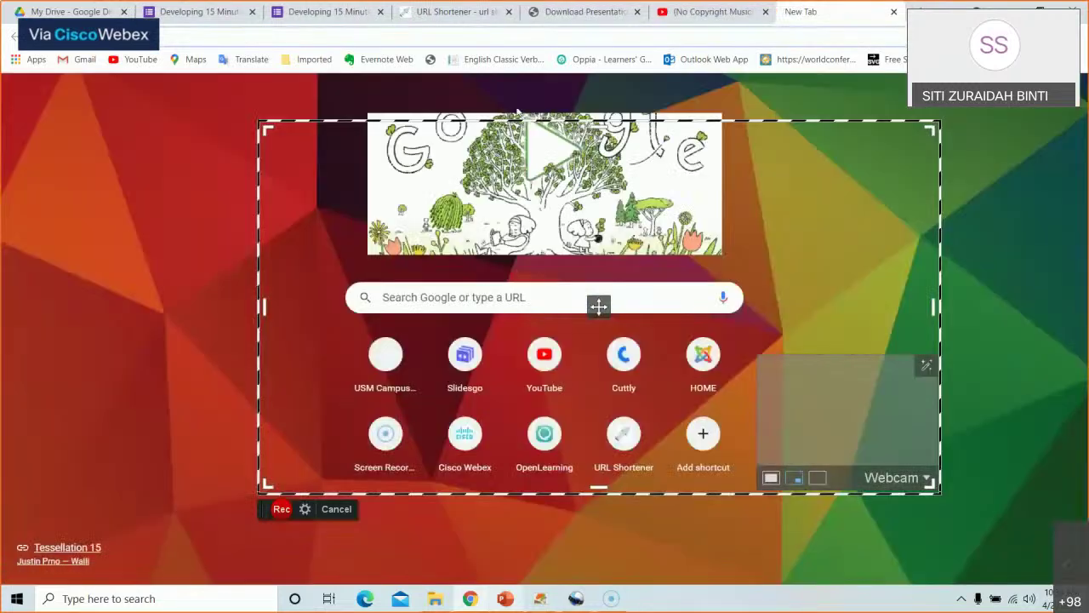
click(511, 297)
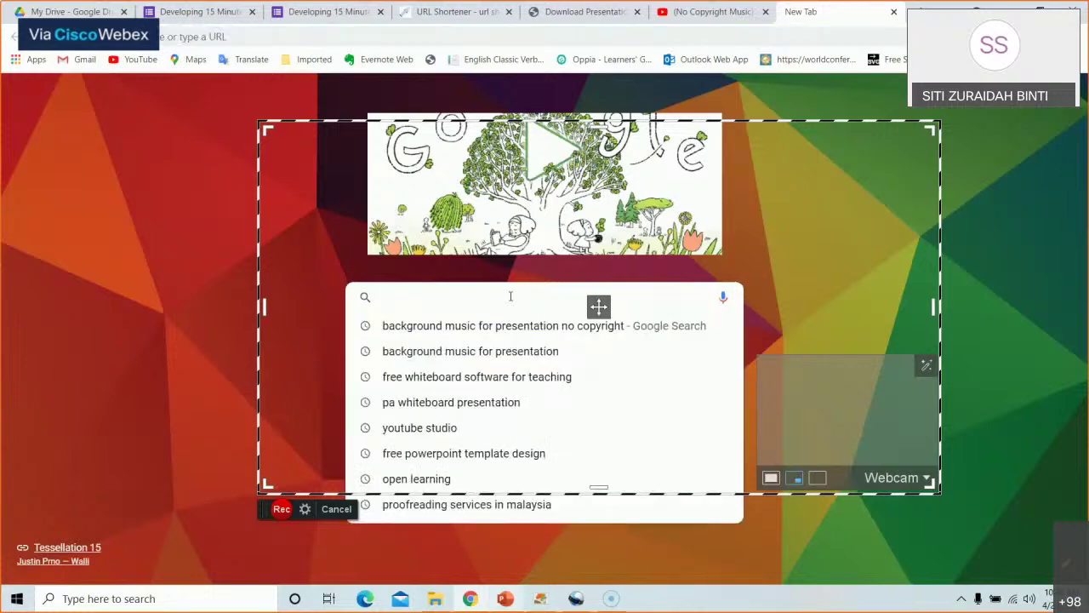
text(convert)
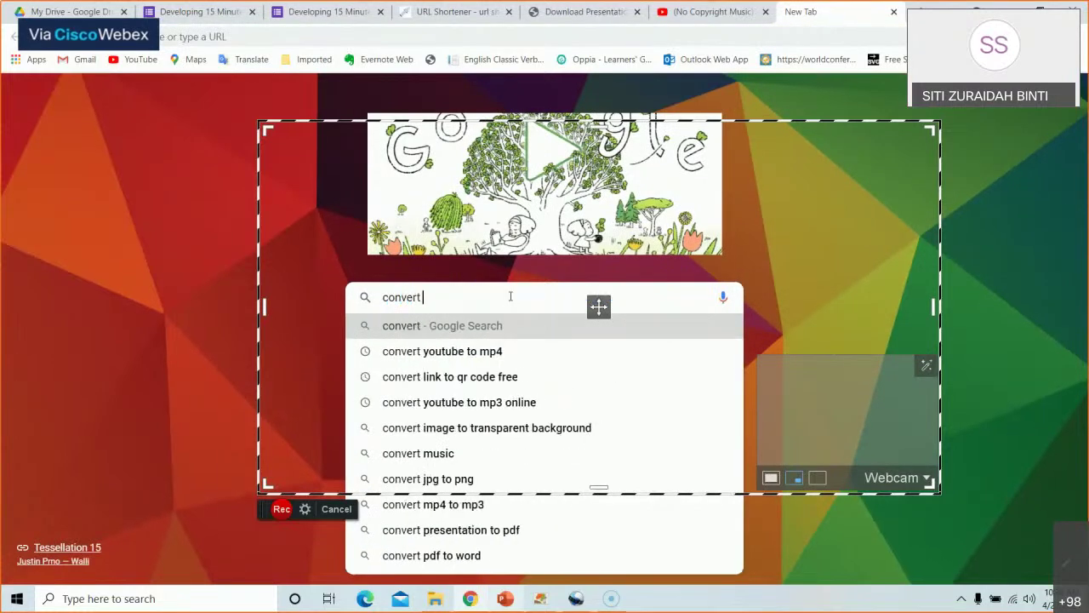
text( youtube)
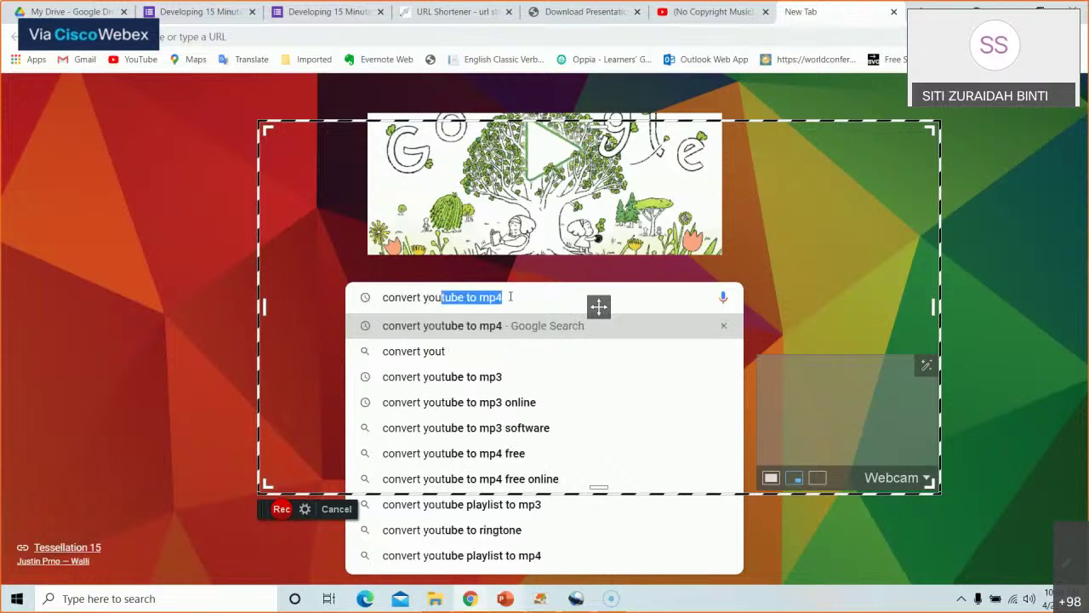
text( to mp)
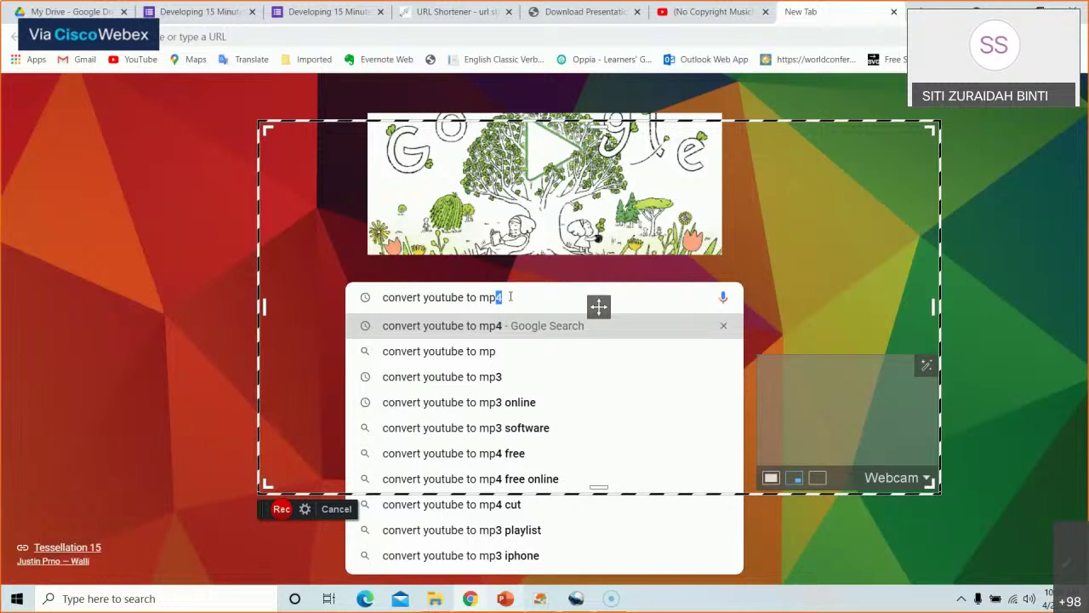
text(2)
key(BackSpace)
text(3)
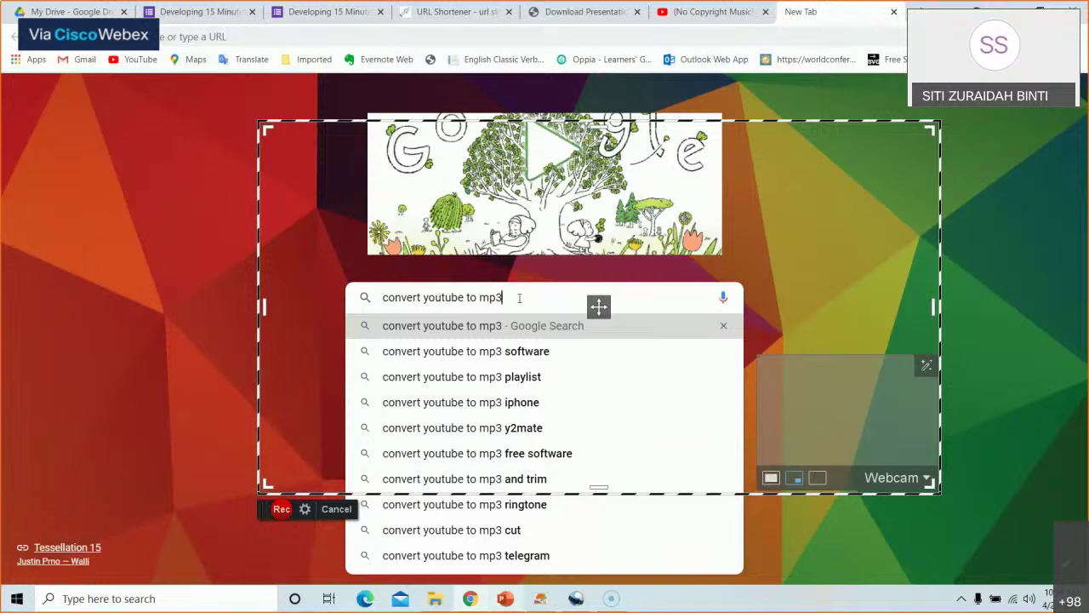
key(Return)
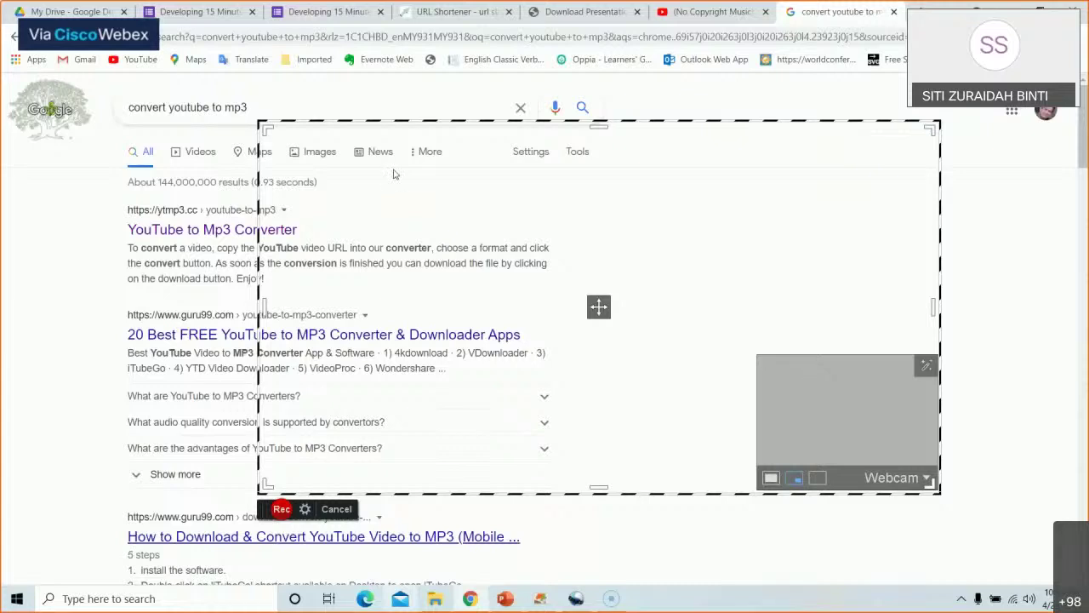
click(224, 235)
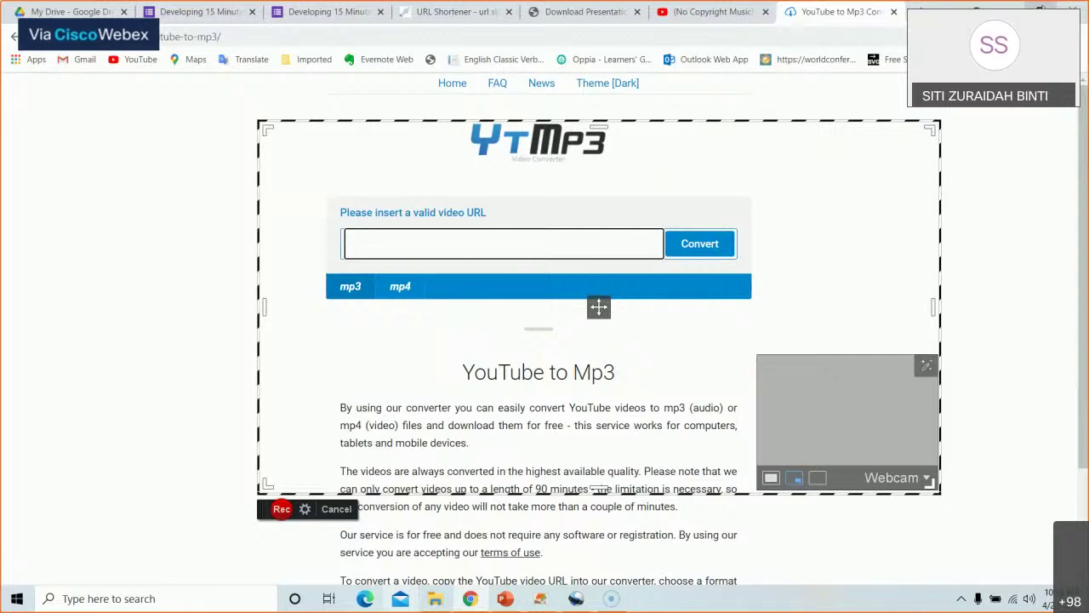
Step: Copy the corporate background music video's URL from YouTube and convert it to mp3 in the YtMp3 converter
click(1040, 11)
click(694, 18)
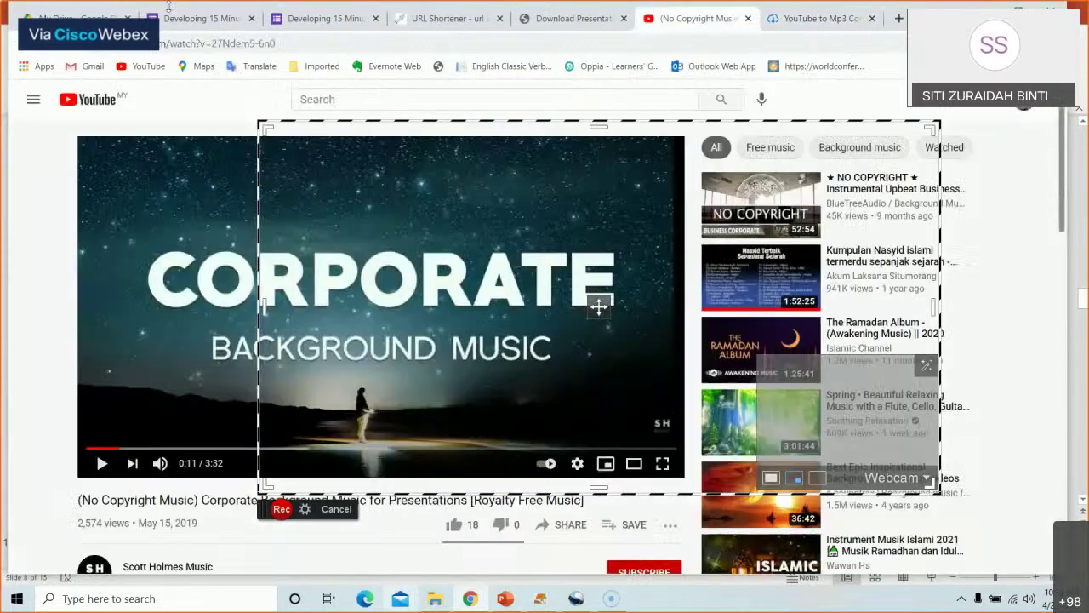
click(170, 43)
key(ctrl+c)
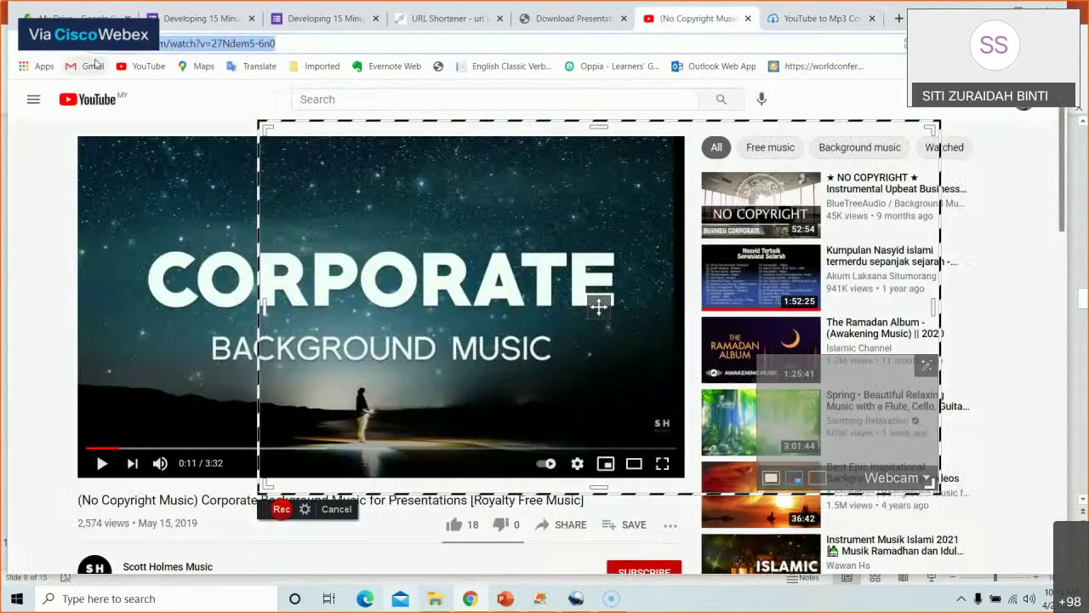
click(800, 19)
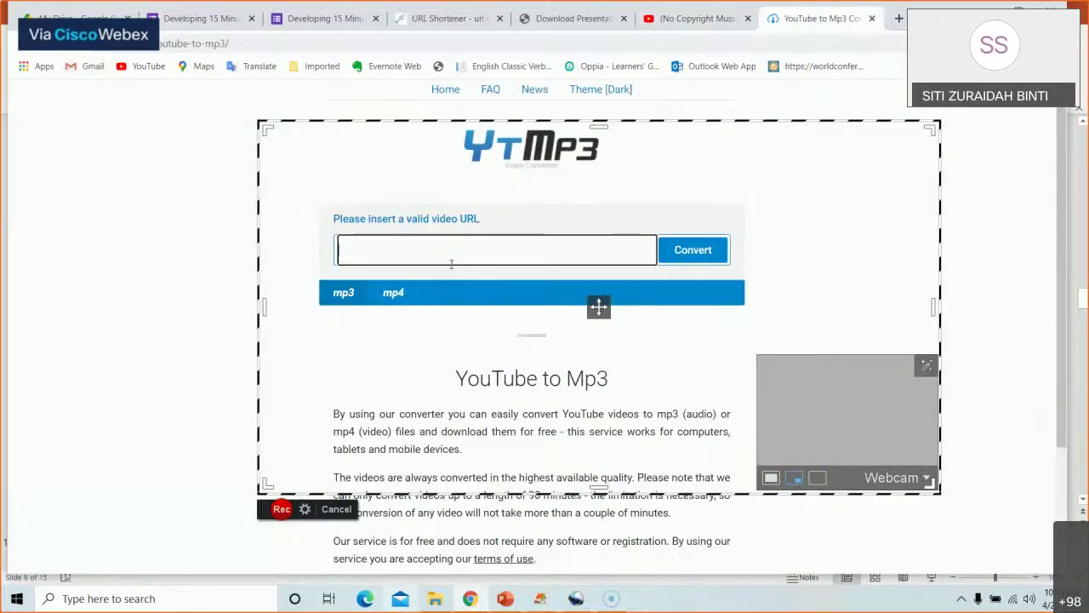
click(452, 259)
key(ctrl+v)
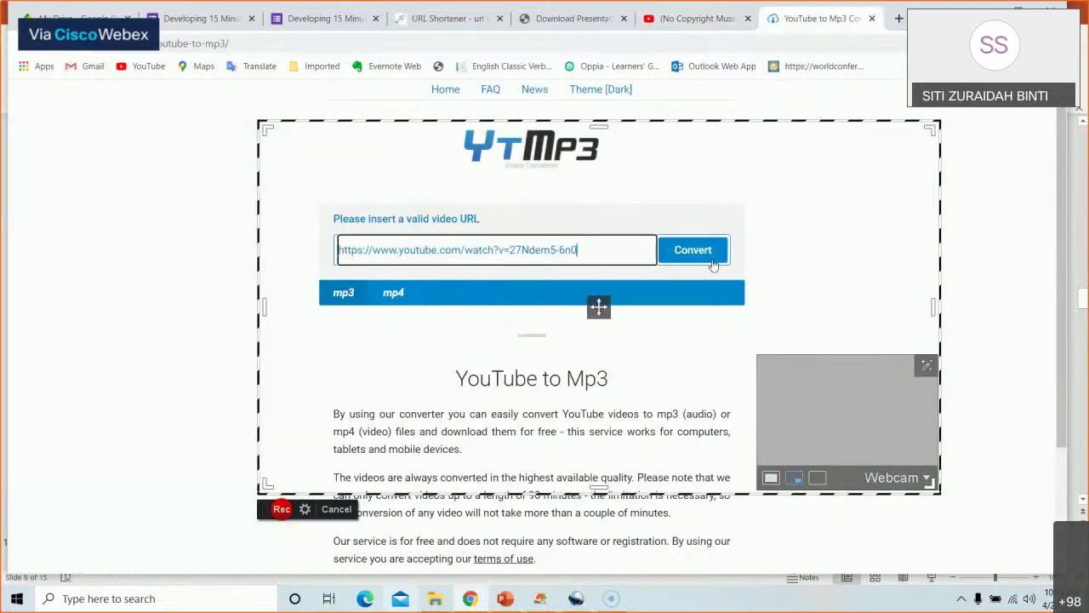
click(689, 250)
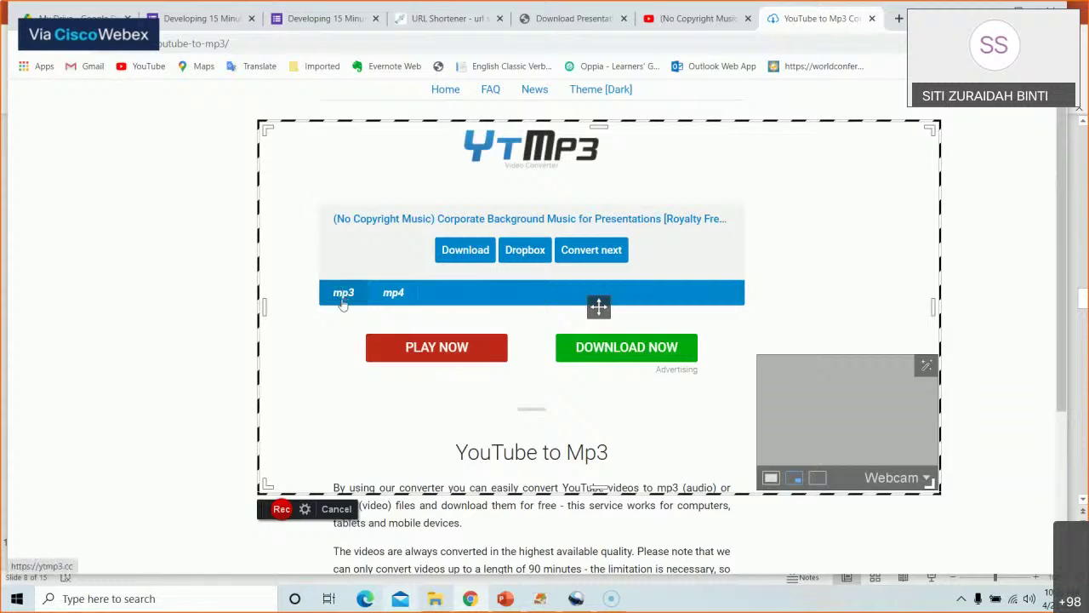
click(669, 351)
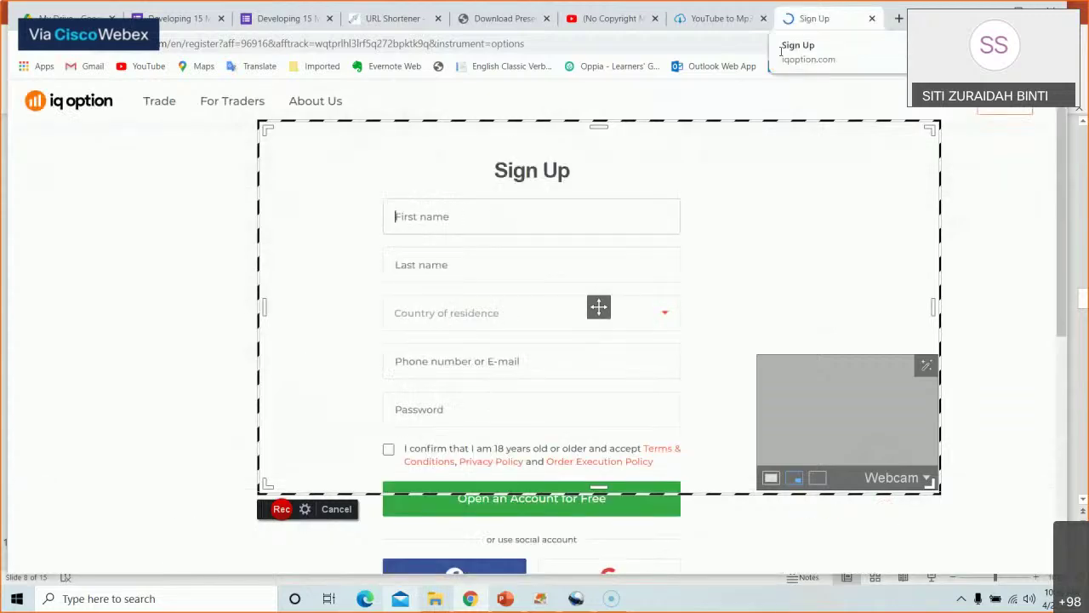
scroll(667, 324, down, 10)
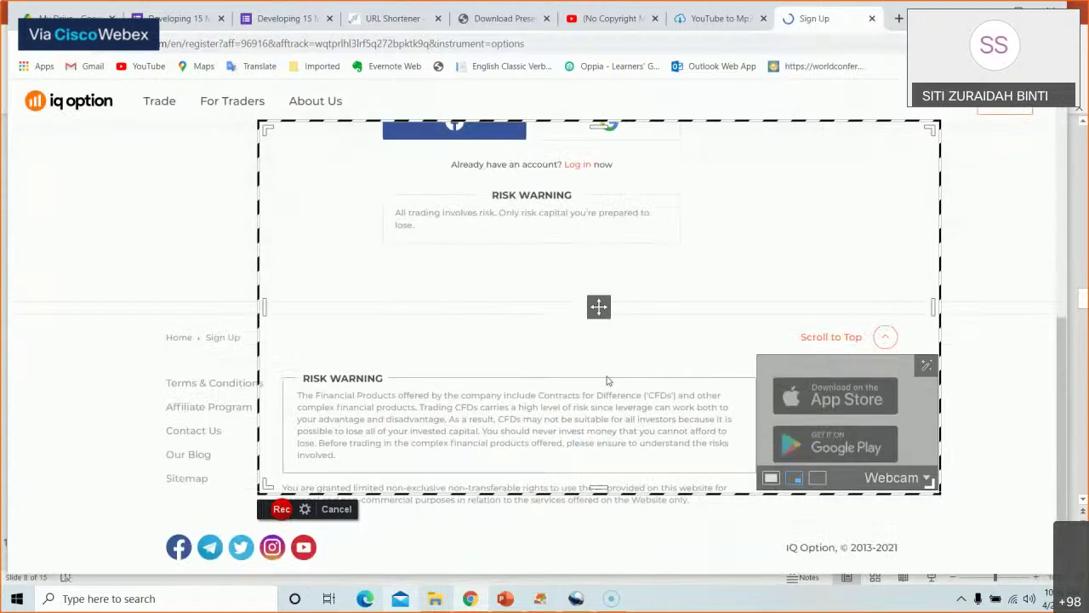
scroll(608, 381, up, 10)
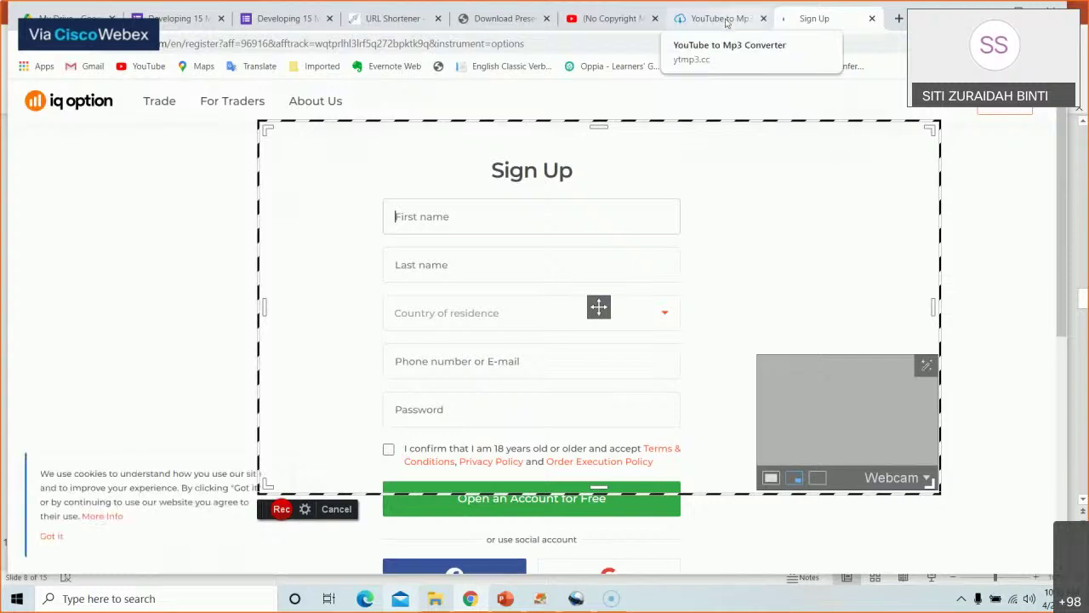
click(726, 19)
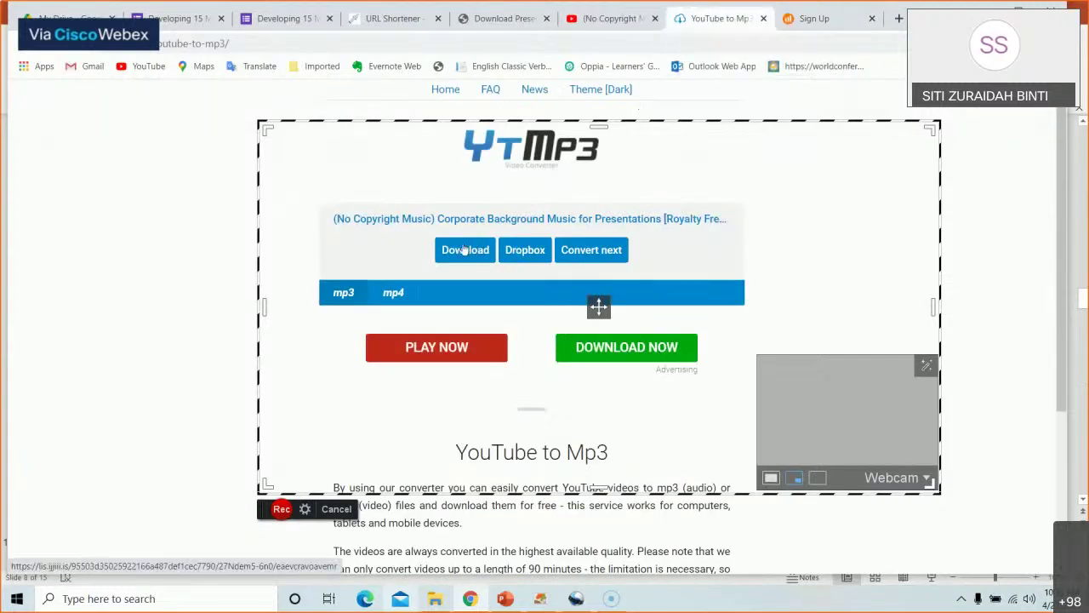
Step: Download the converted MP3 from YtMp3 and close the advertising page that opens with it
click(464, 248)
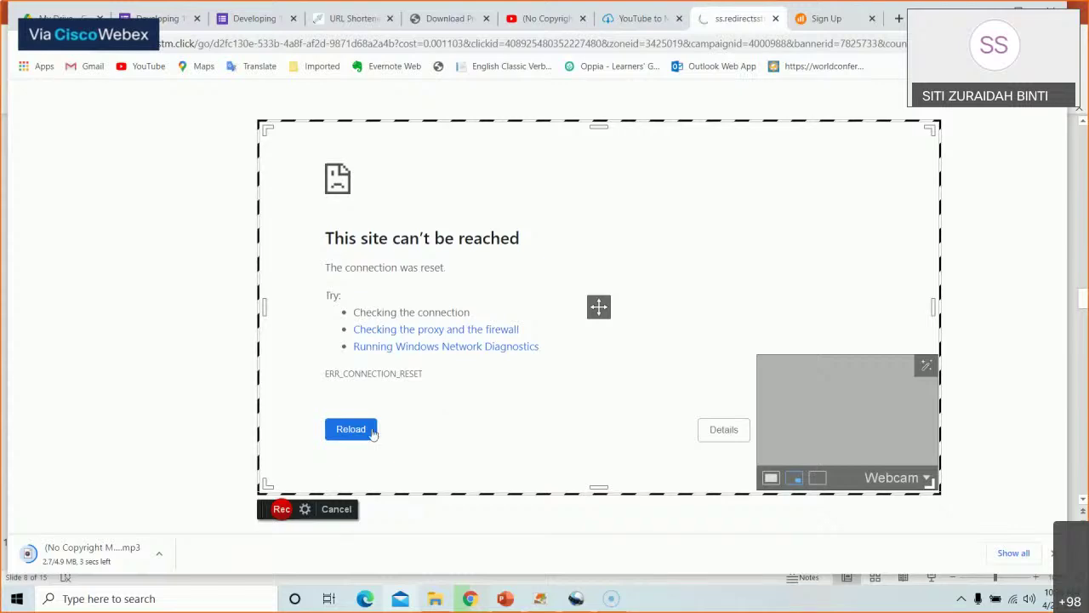
click(369, 432)
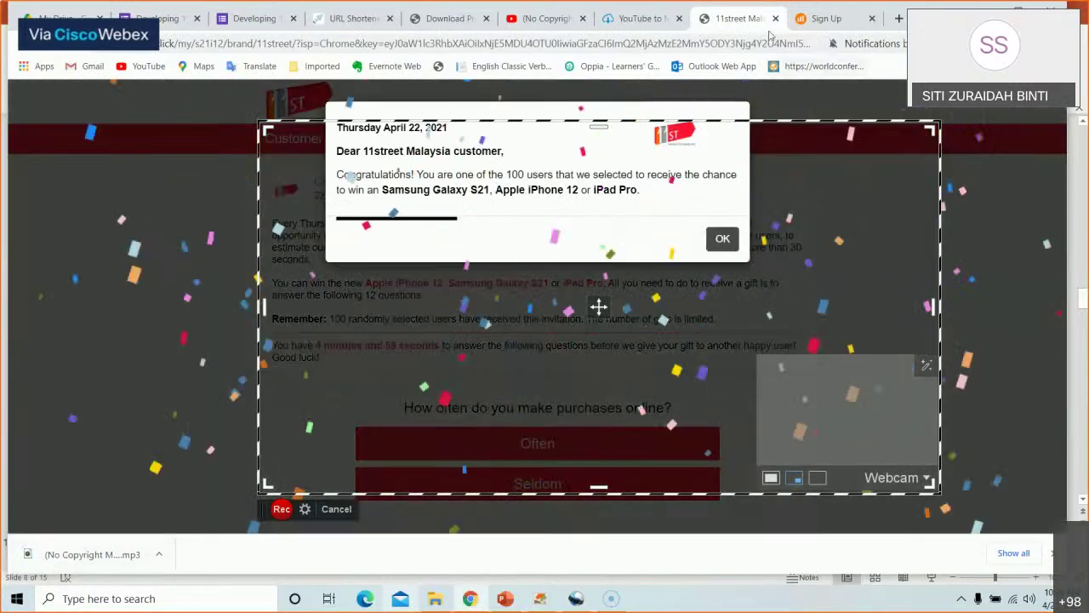
click(776, 18)
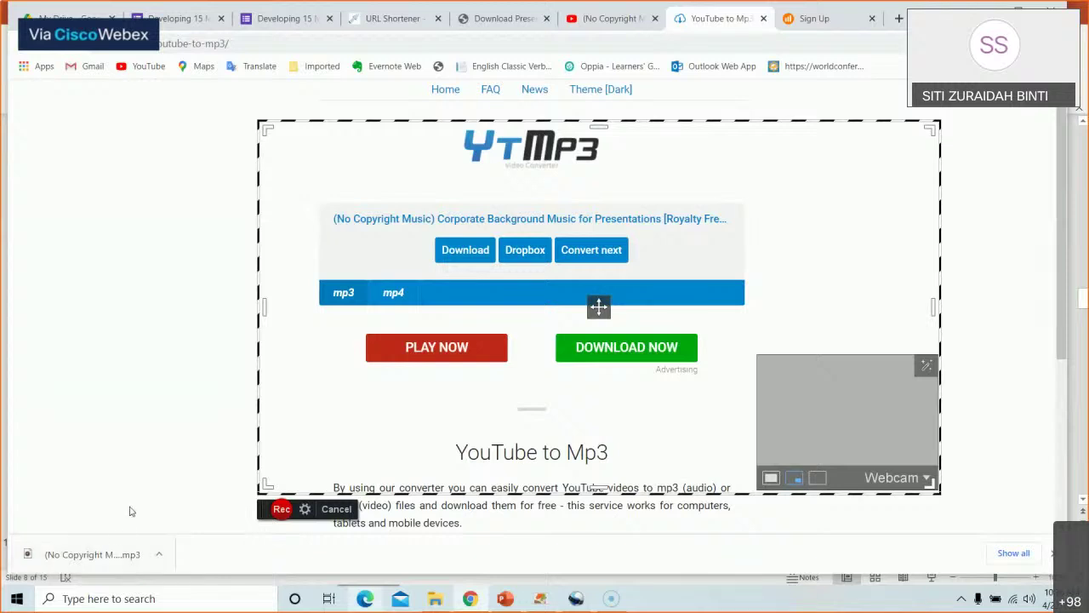
Step: Play the downloaded MP3 in Windows Media Player, close the player and return to the YouTube video
click(78, 554)
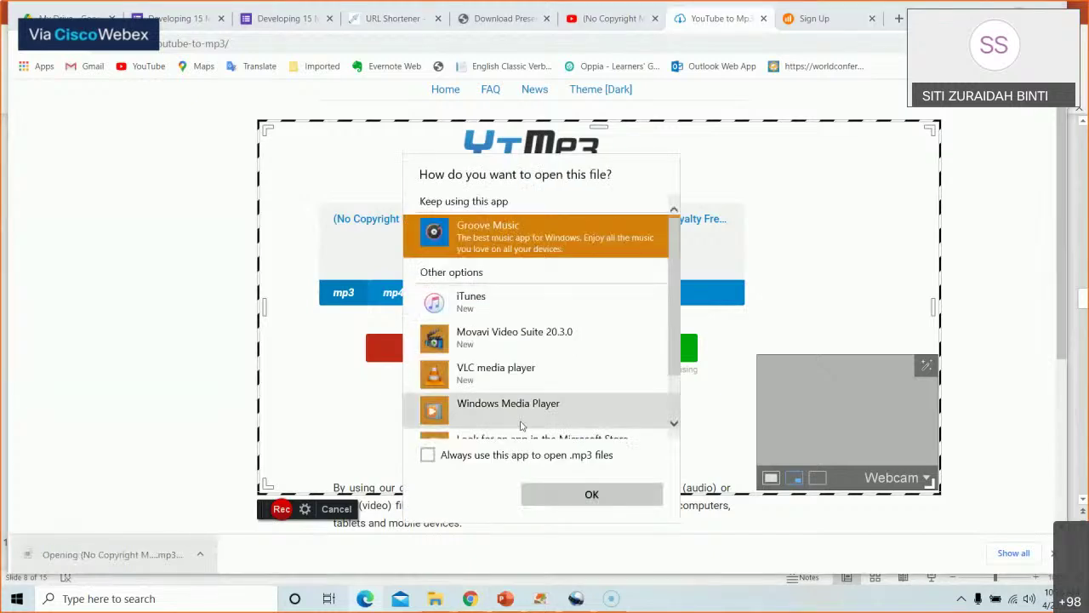
click(535, 416)
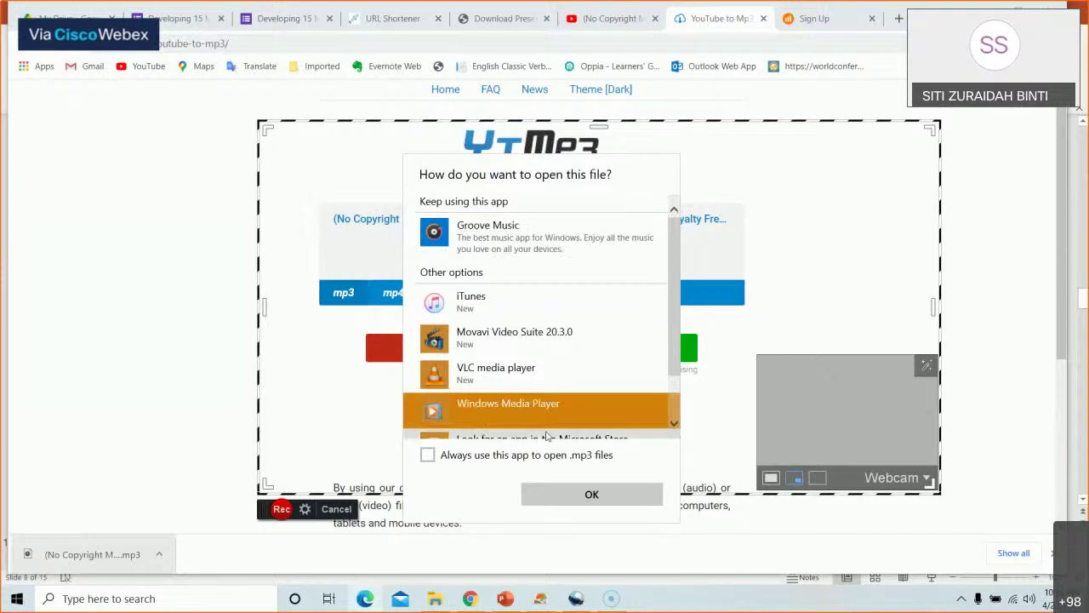
click(575, 497)
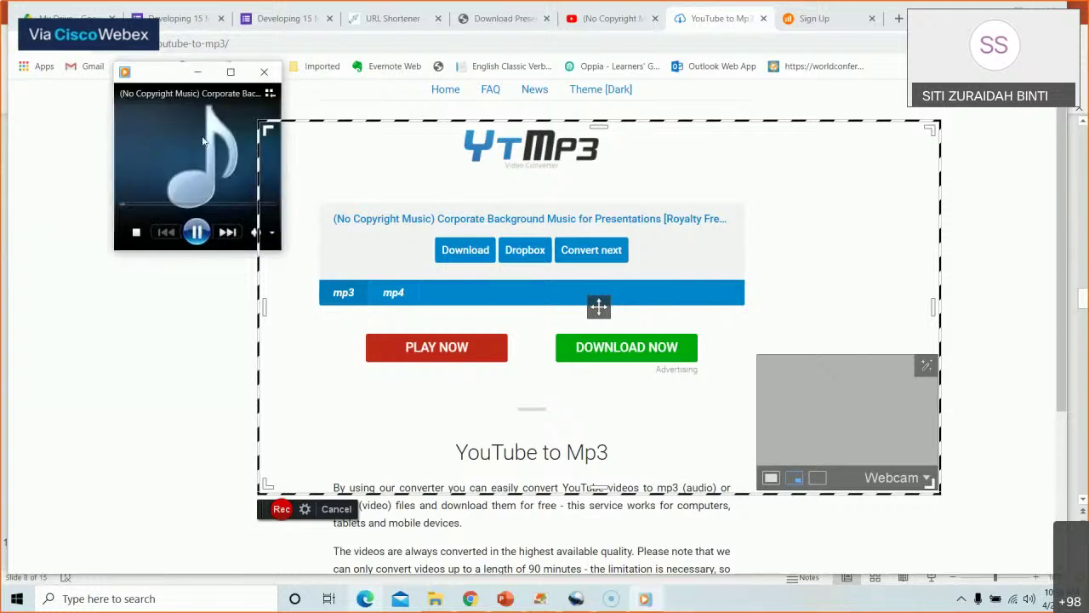
click(264, 74)
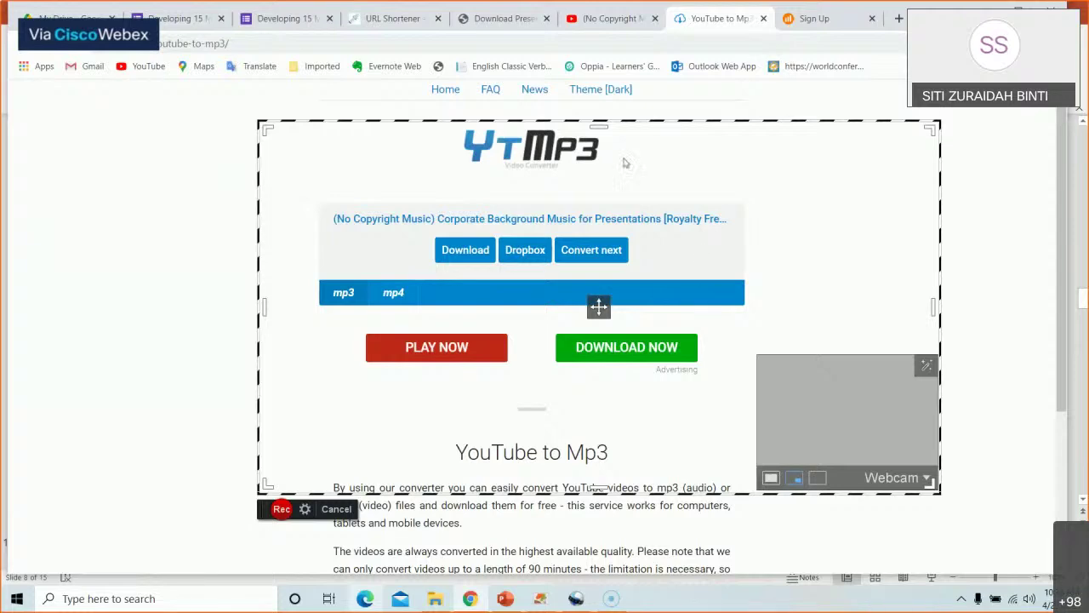
click(613, 22)
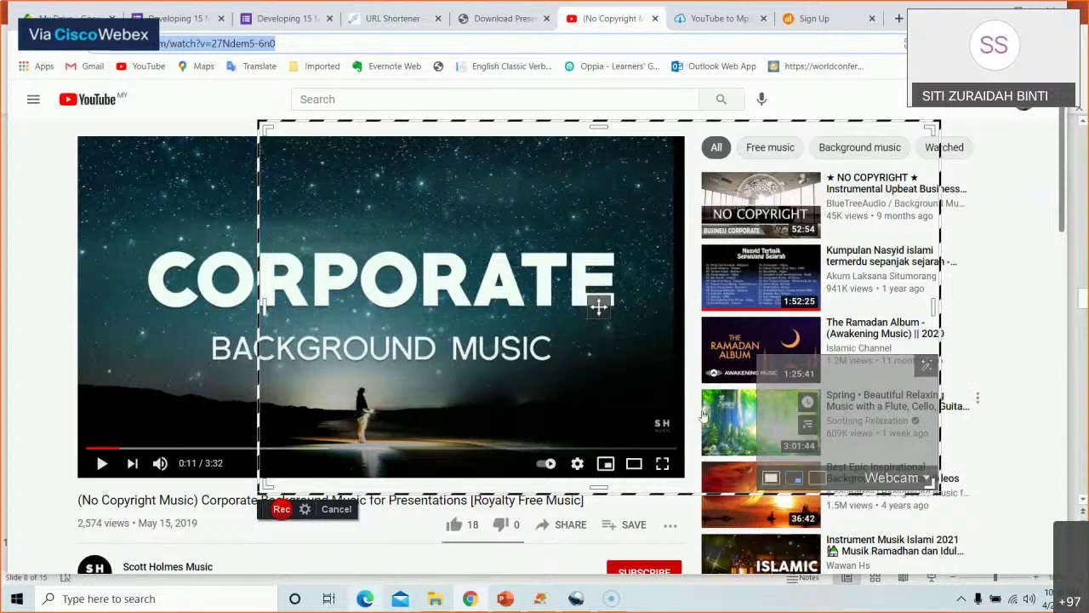
Step: Open the suggested "Spring" relaxing music video, pause it, and fit the recording frame over its picture at about 1064 x 536
click(762, 419)
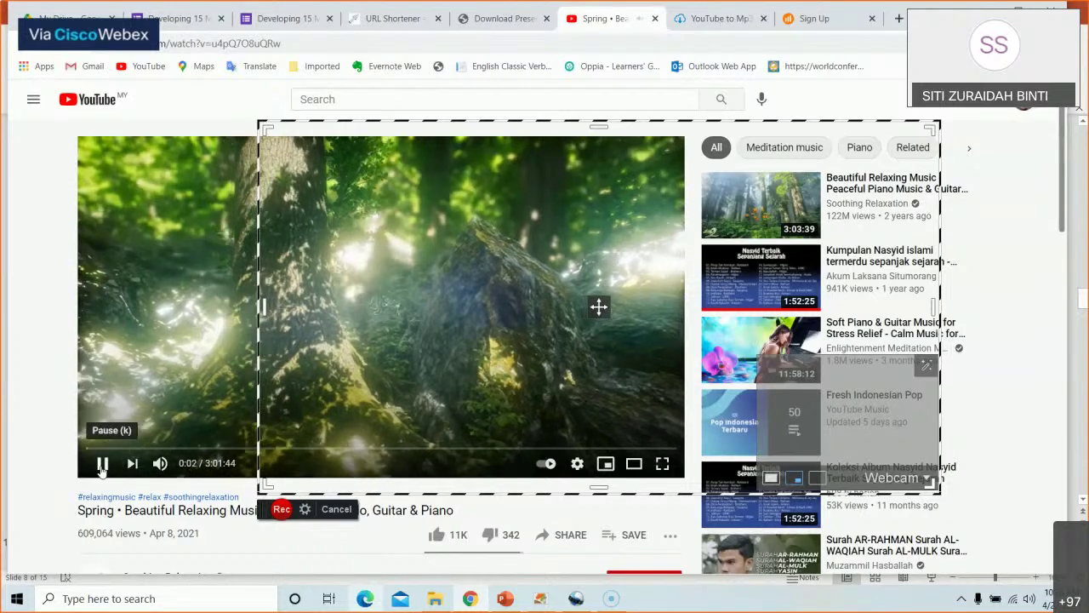
click(102, 464)
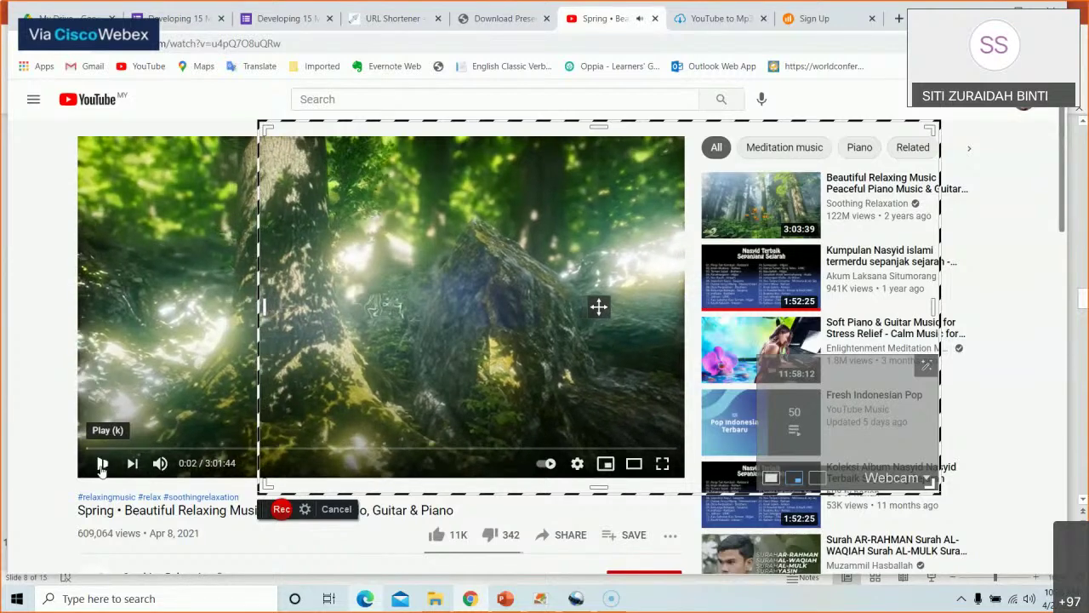
drag(599, 306, 417, 324)
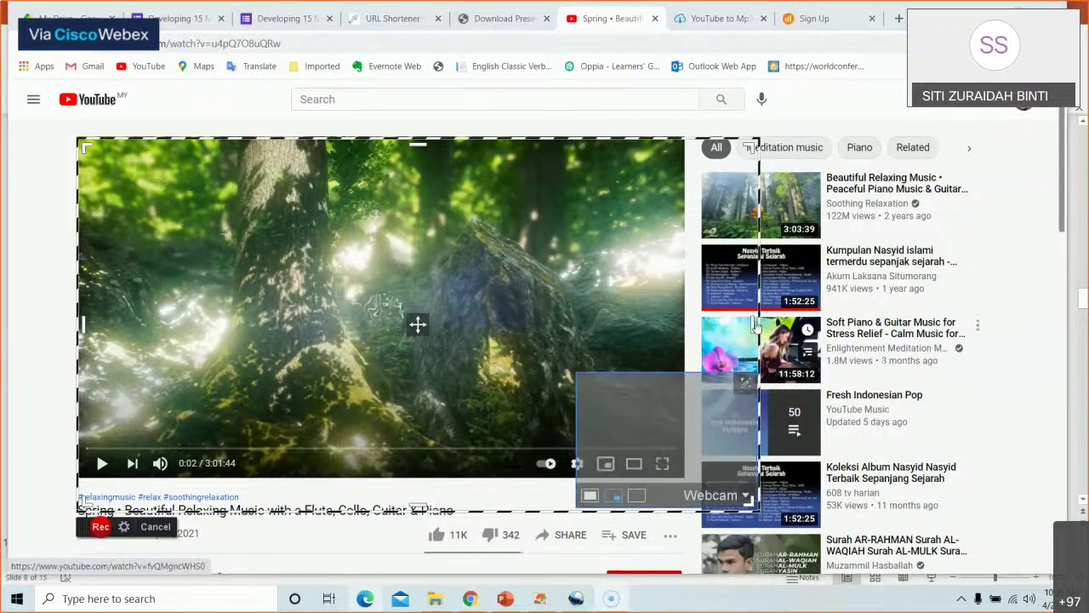
drag(759, 323, 684, 323)
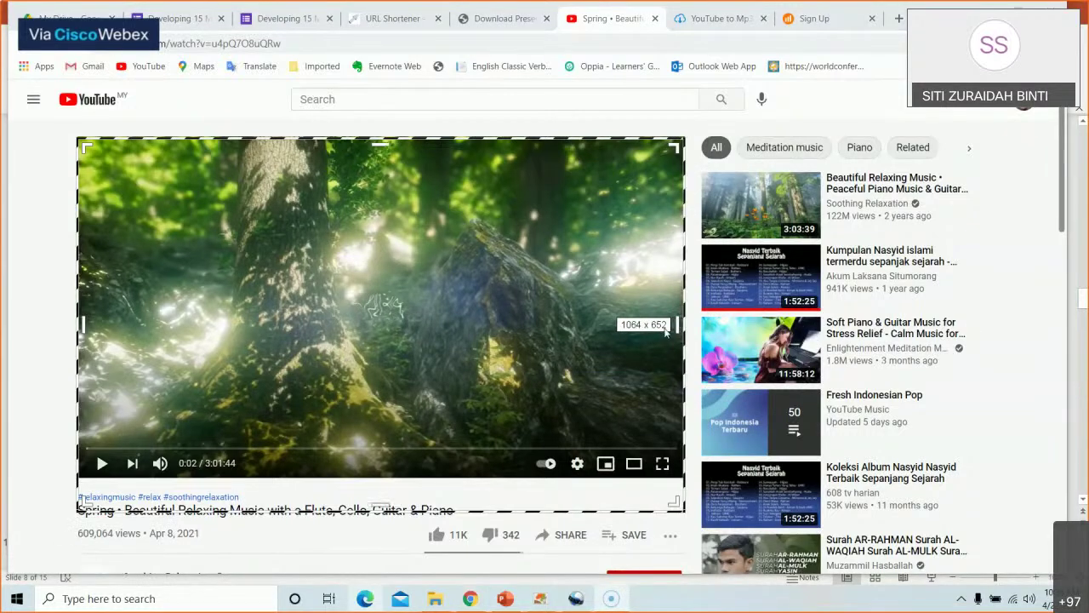
drag(381, 504, 385, 437)
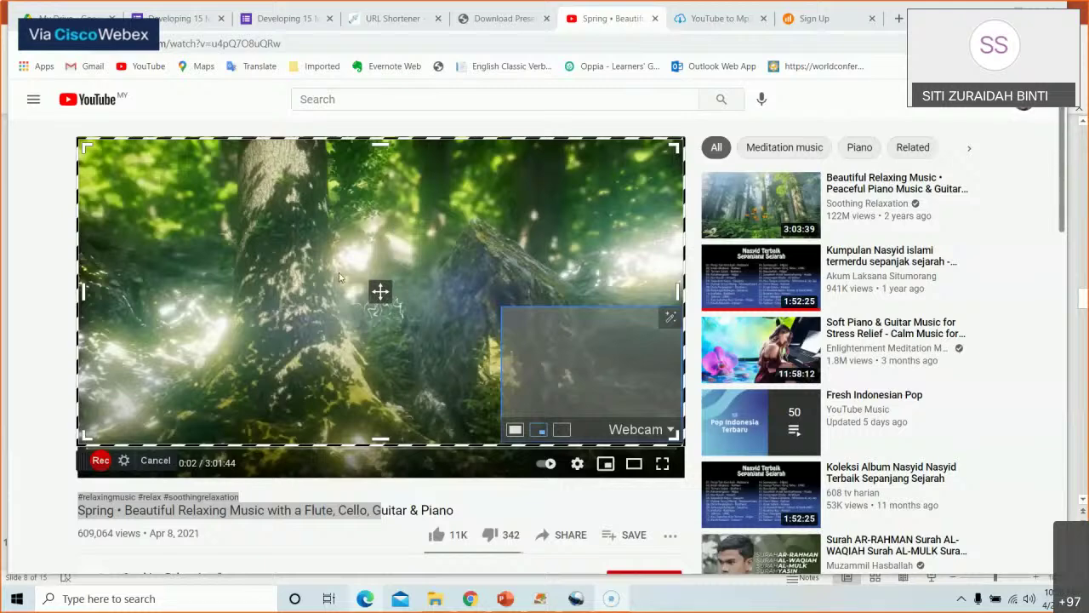
Step: Set the recorder to capture both screen and webcam, and enlarge the webcam view inside the recording frame
click(128, 460)
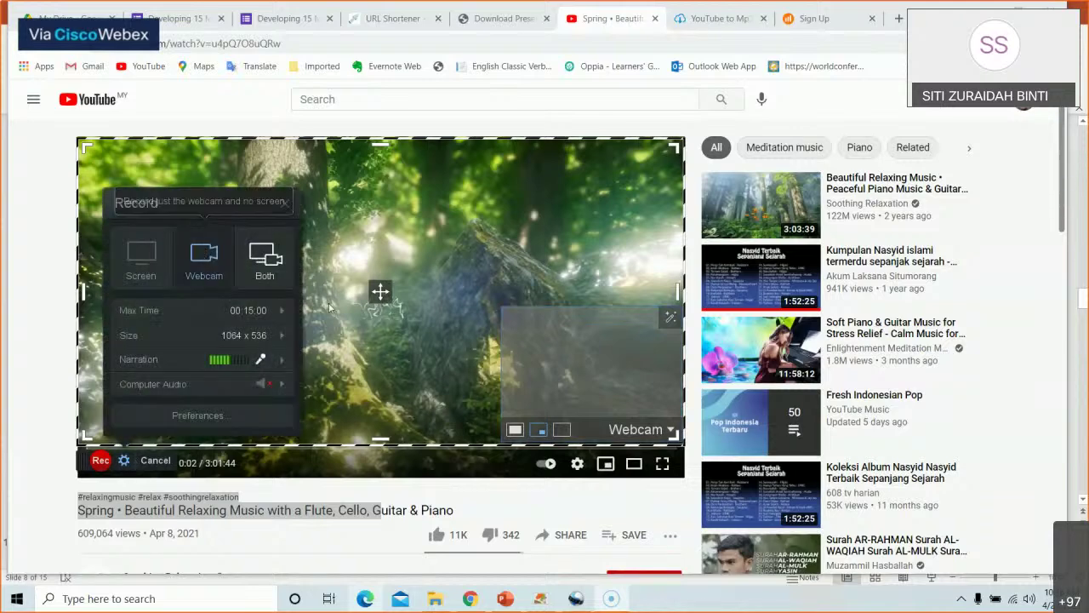
click(211, 280)
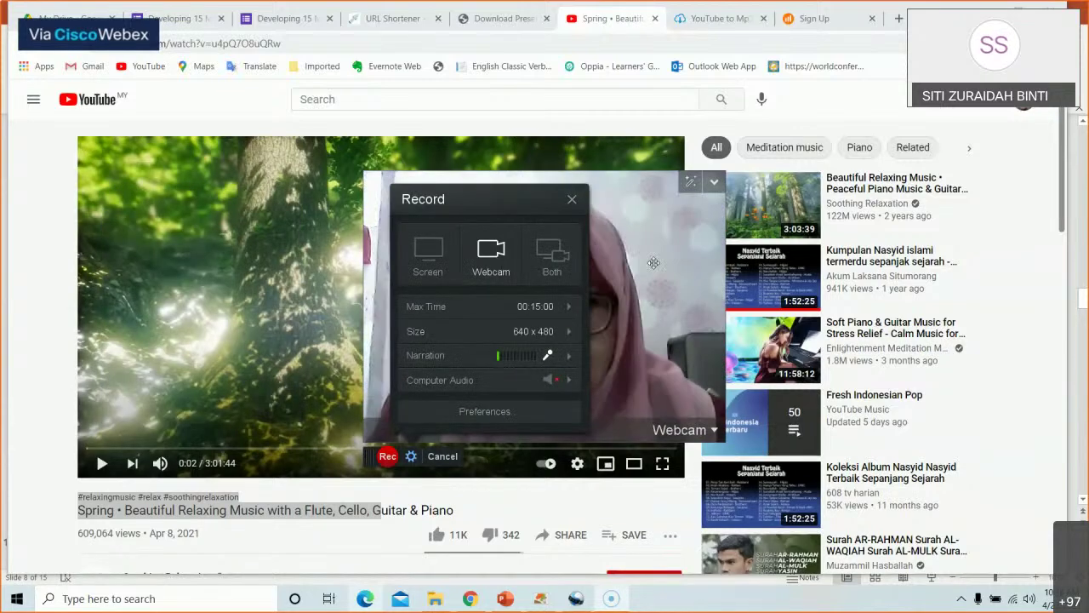
click(550, 257)
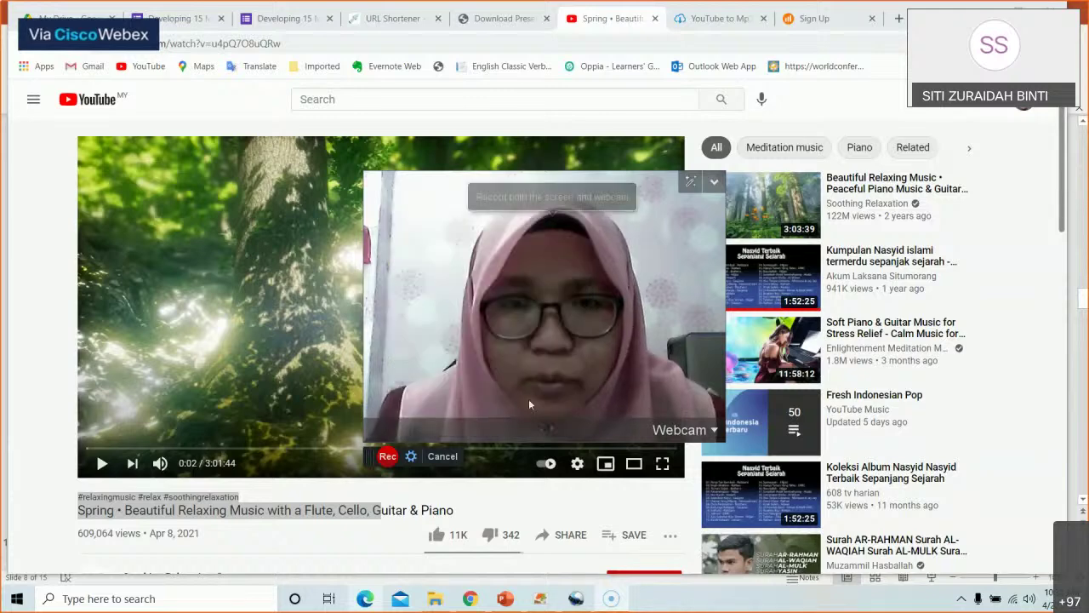
click(517, 431)
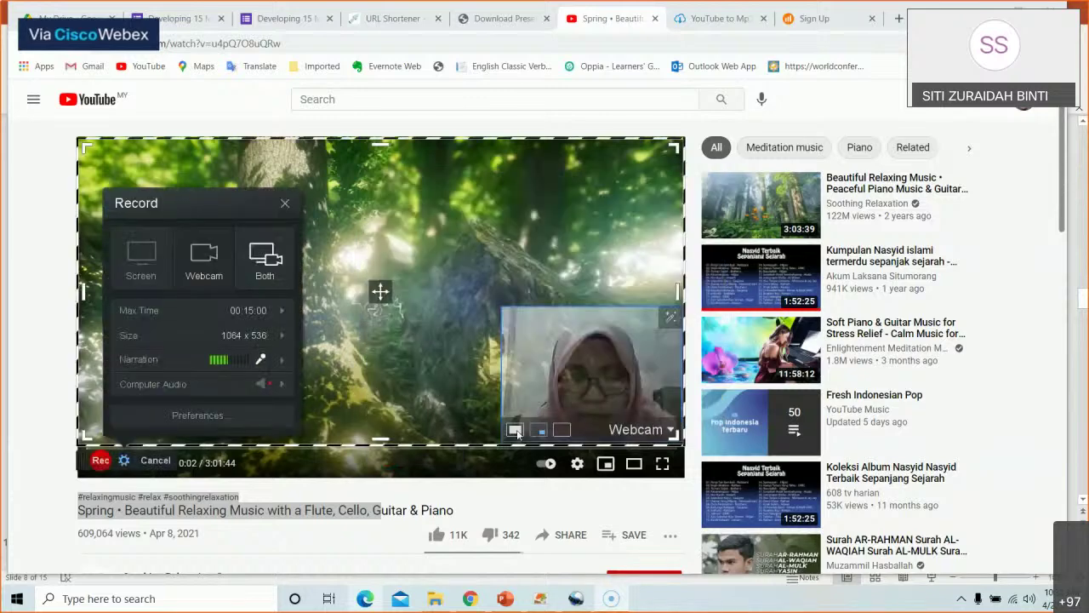
click(539, 430)
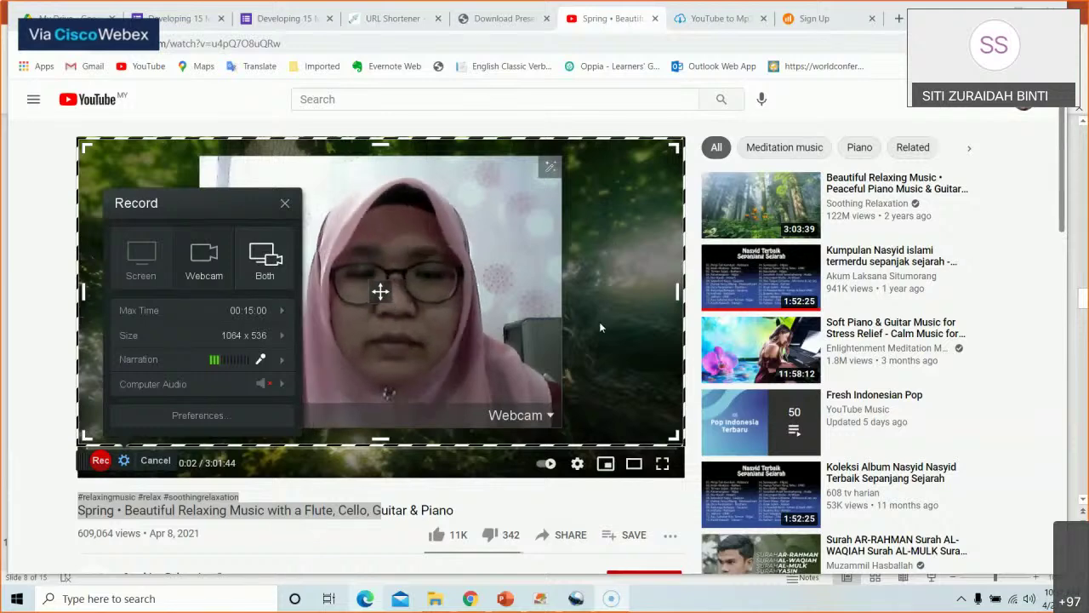
Step: Record a short screen-and-webcam clip in two takes, reducing the recording frame's height slightly between them, and pause the recording
click(100, 461)
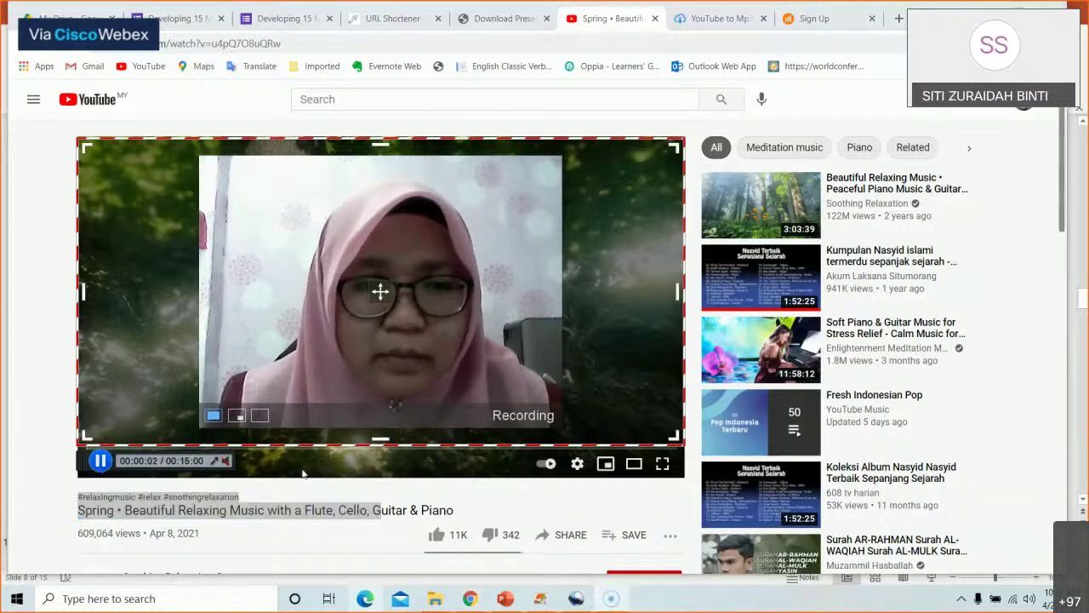
key(alt+p)
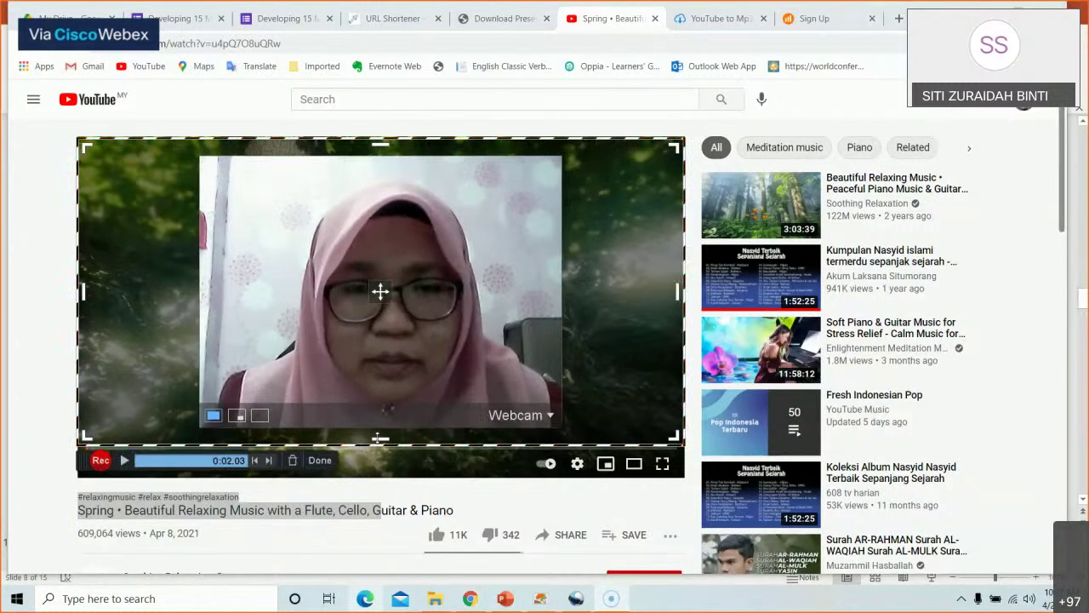
mouse_move(380, 438)
mouse_down()
mouse_move(382, 415)
mouse_move(384, 432)
mouse_up()
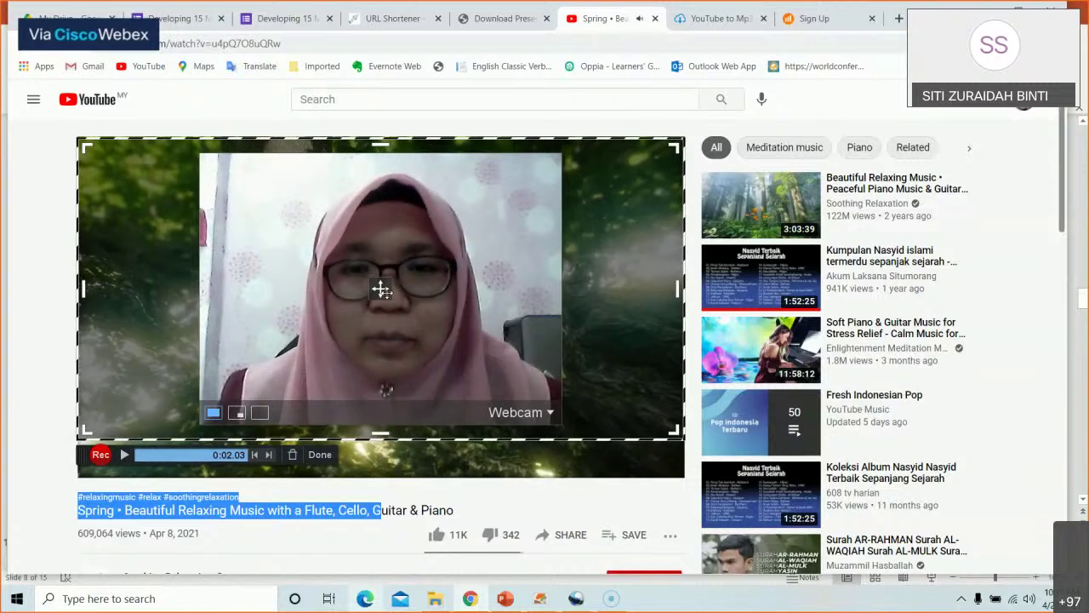
click(99, 455)
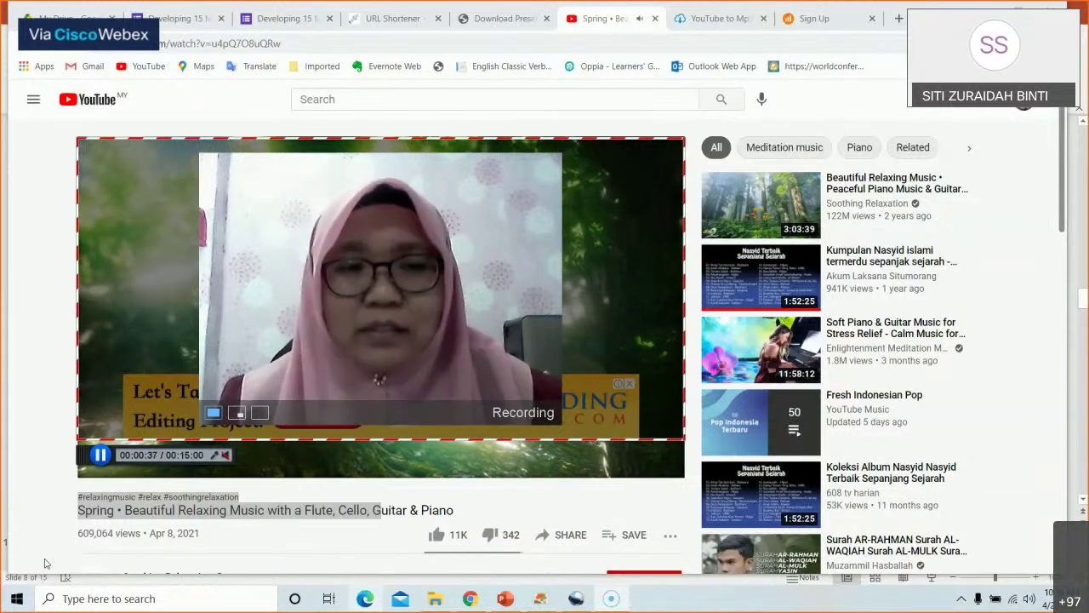
click(99, 454)
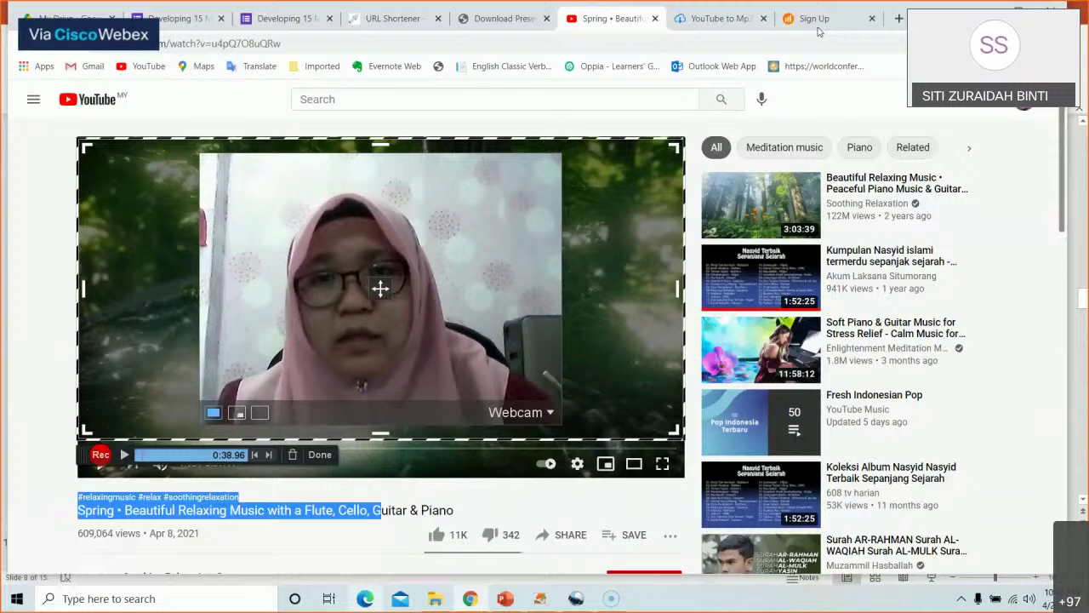
Step: Show the desktop, move the recording frame aside, and play the WhatsApp video from the 22_4_2021_workshop folder in VLC media player
click(505, 599)
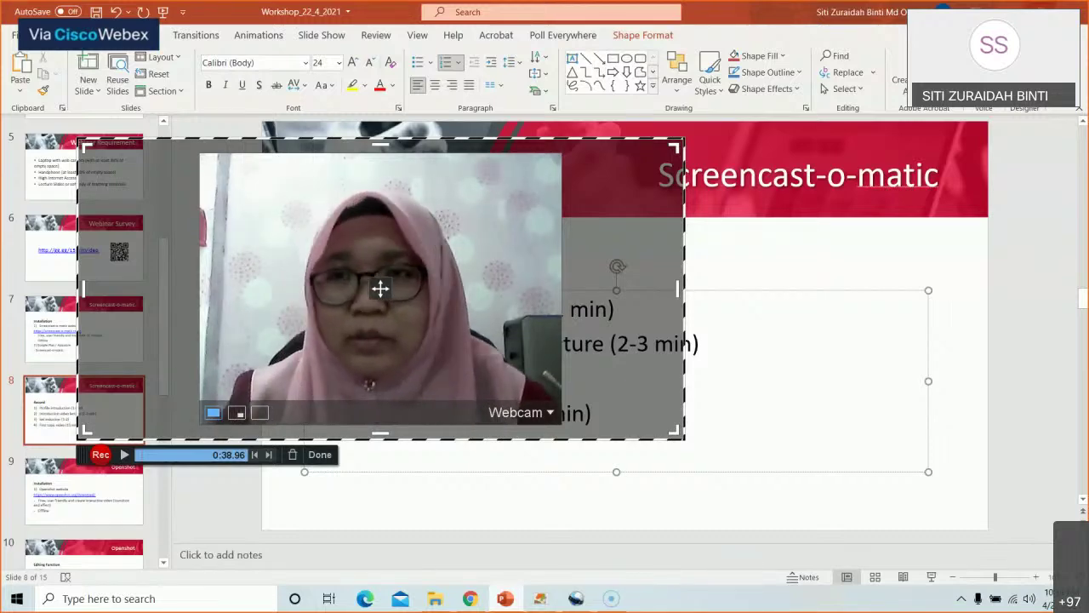
key(super+d)
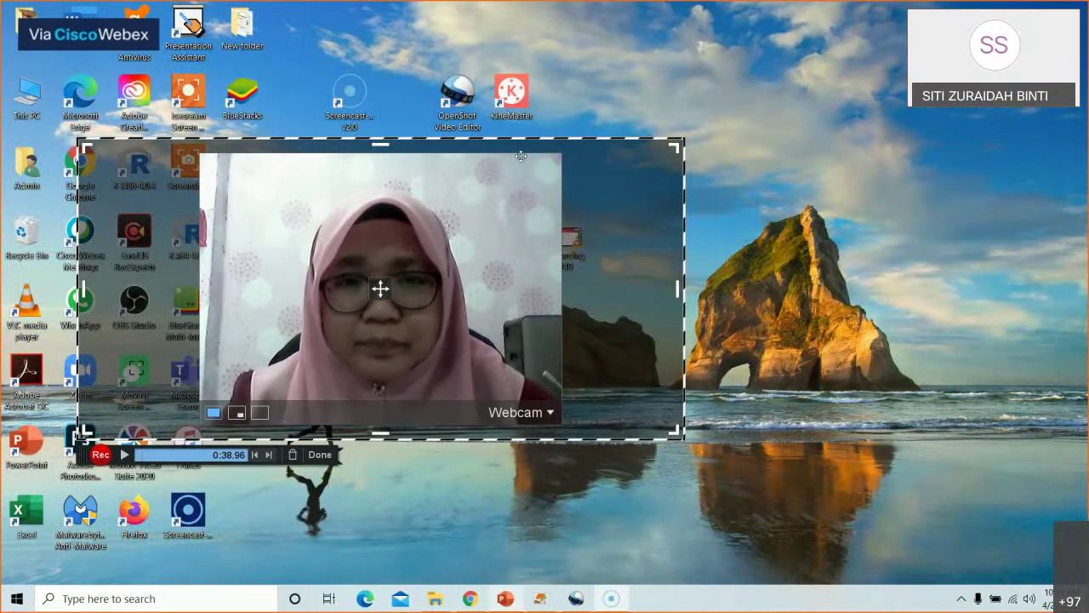
drag(379, 287, 846, 318)
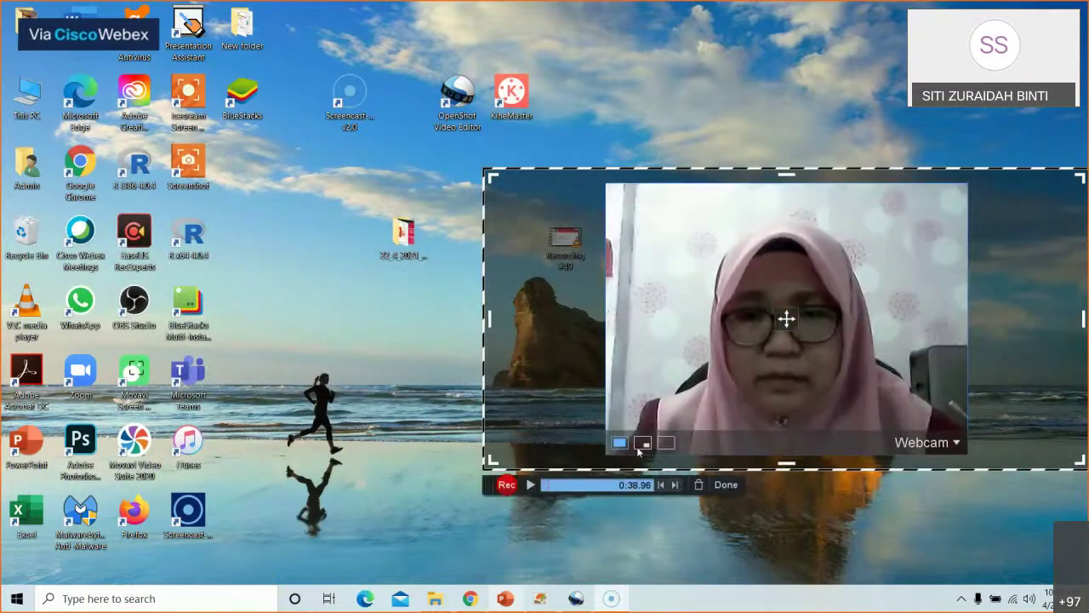
double_click(401, 234)
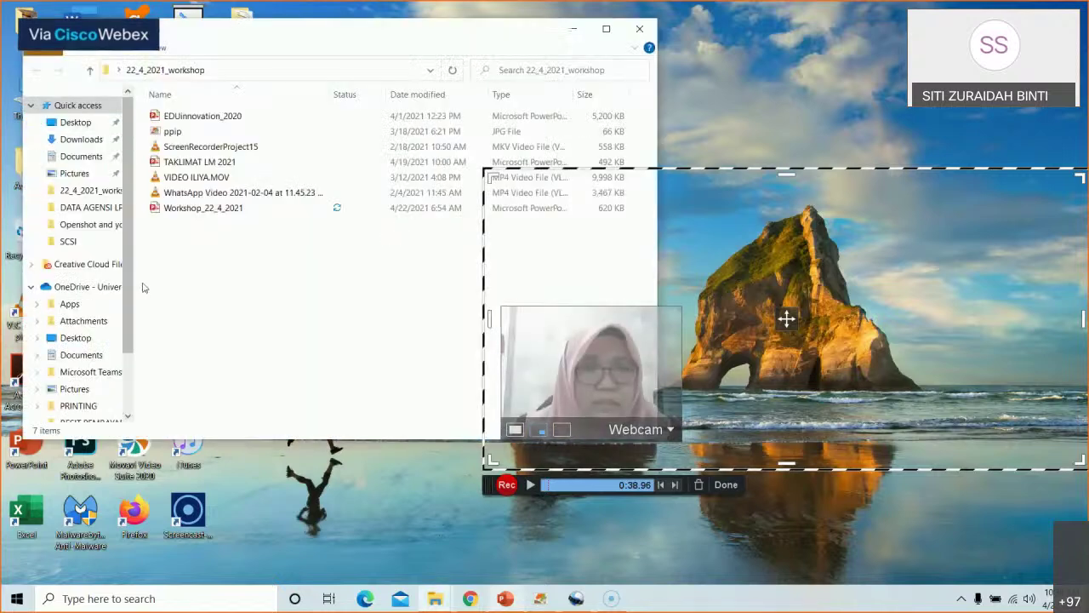
double_click(191, 200)
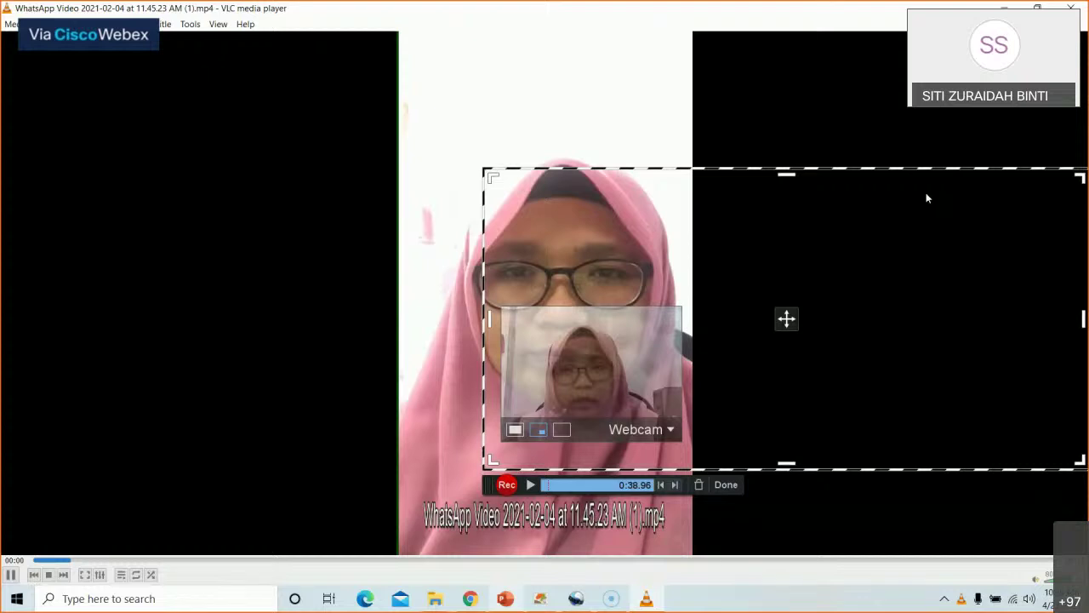
Step: Move the recording frame over the VLC video, pause playback and resize the frame to about 1028 pixels wide
drag(833, 169, 636, 148)
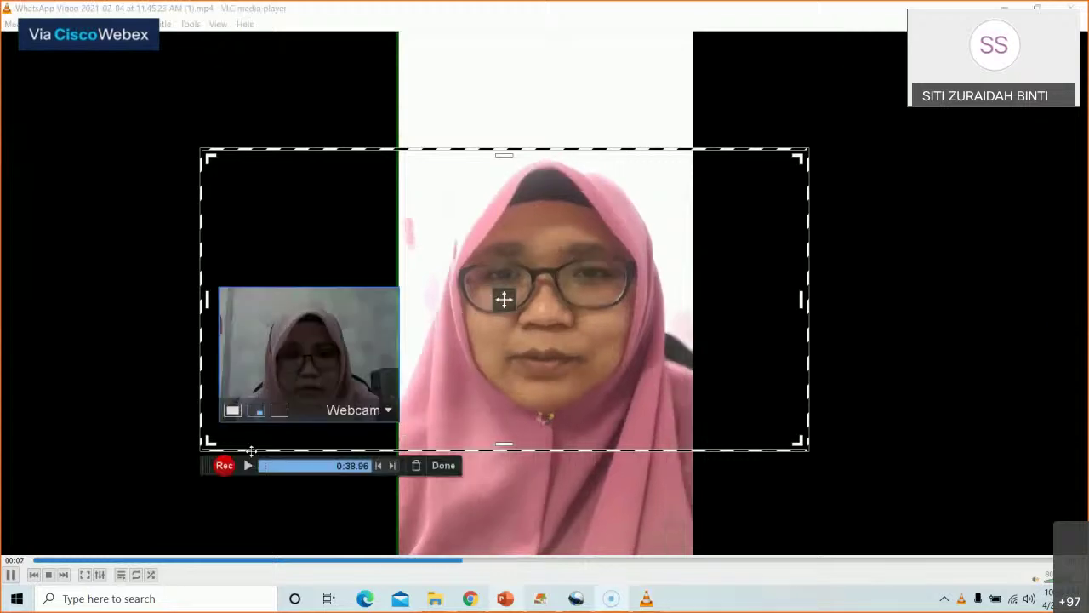
click(443, 466)
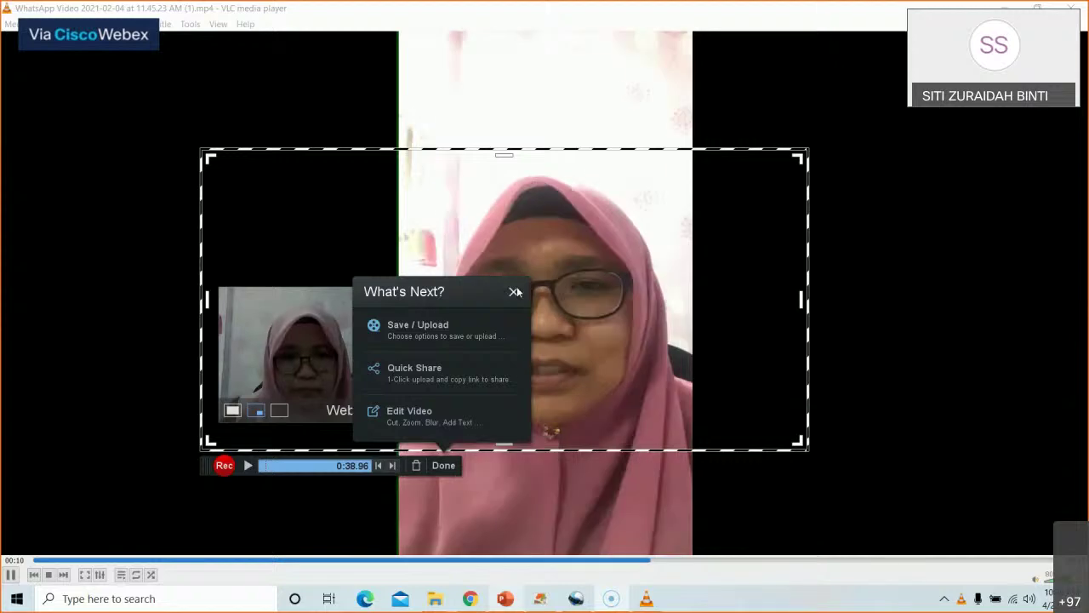
click(516, 292)
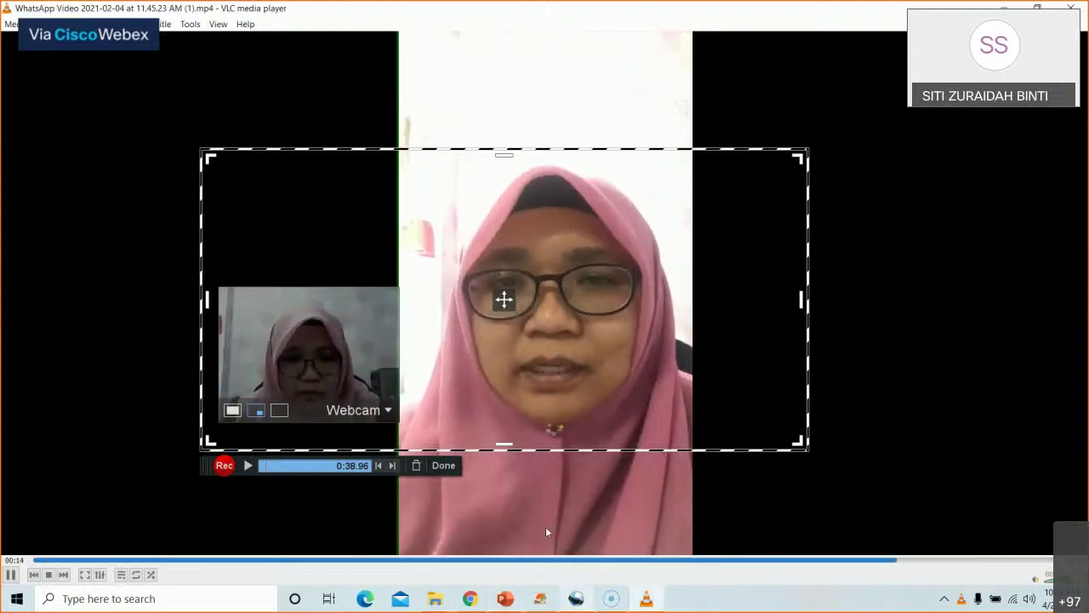
click(11, 574)
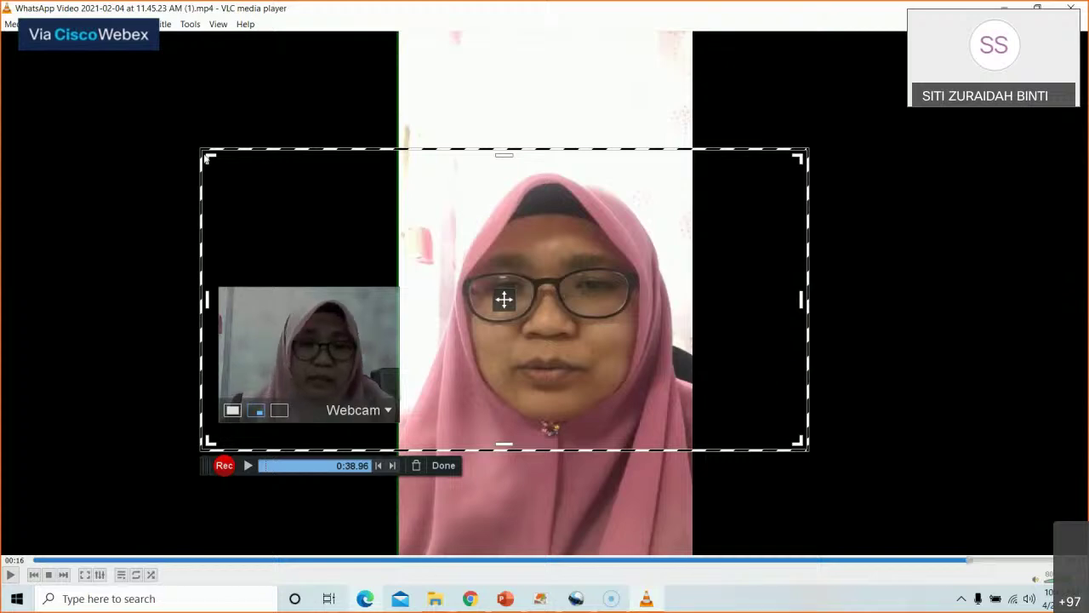
drag(206, 154, 229, 128)
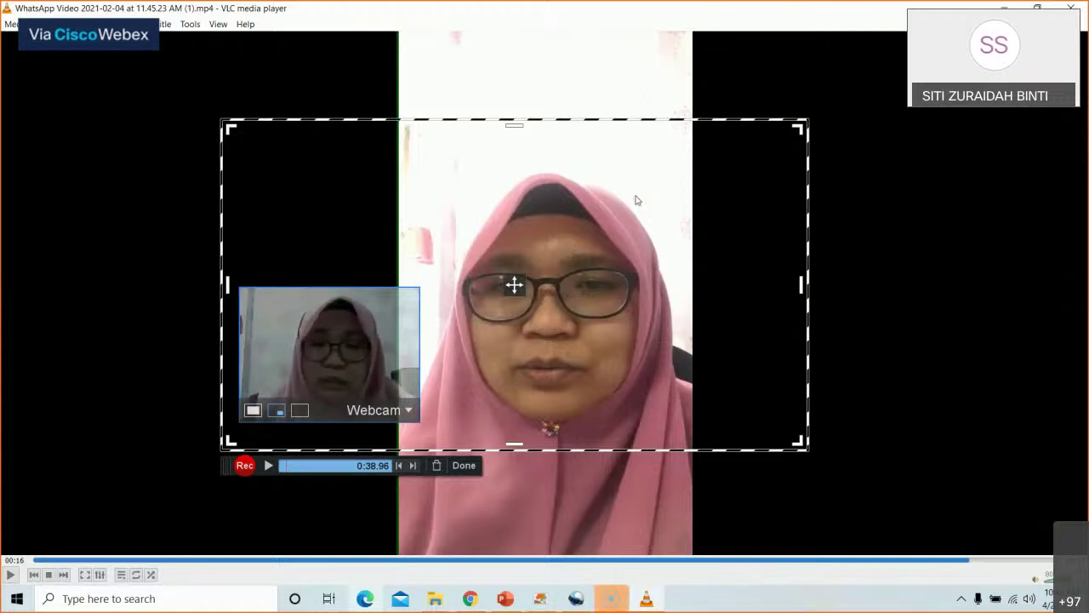
Step: Review the save, quick share and edit options offered for the finished recording without choosing one
click(464, 465)
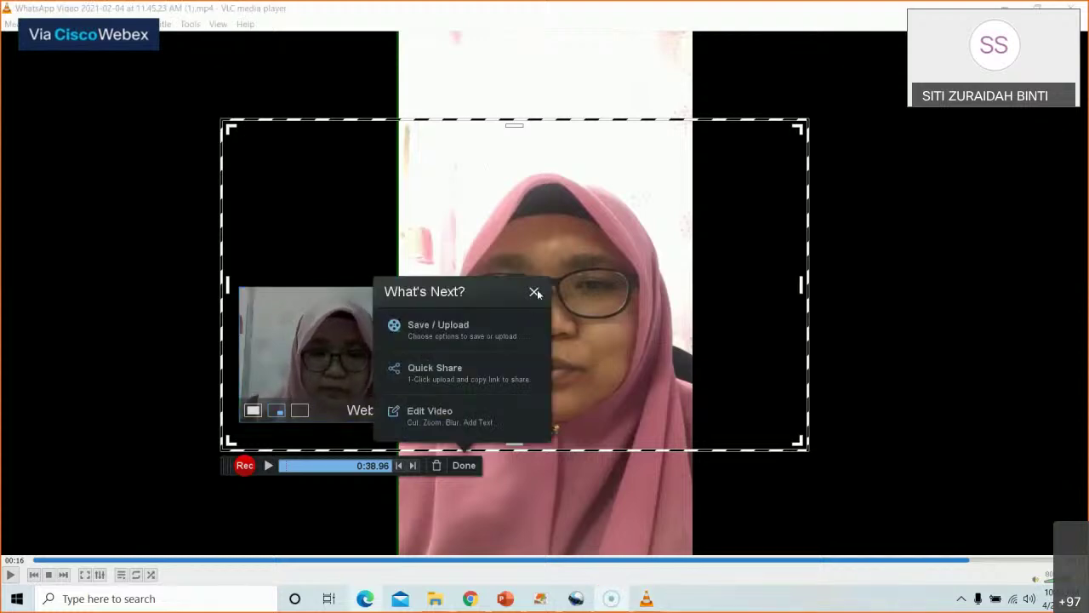
click(534, 292)
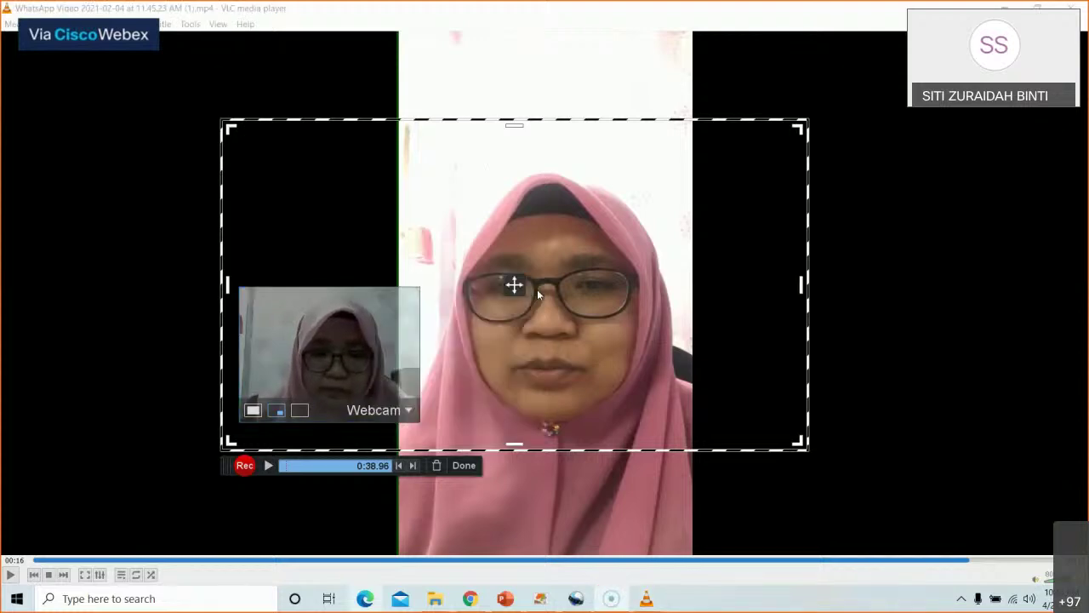
click(464, 465)
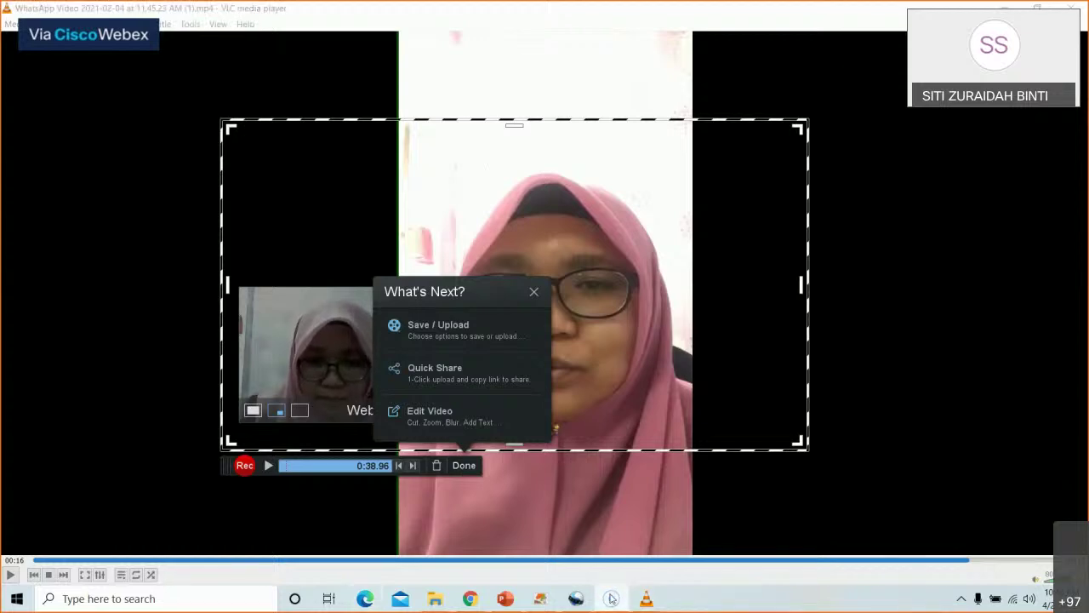
click(534, 292)
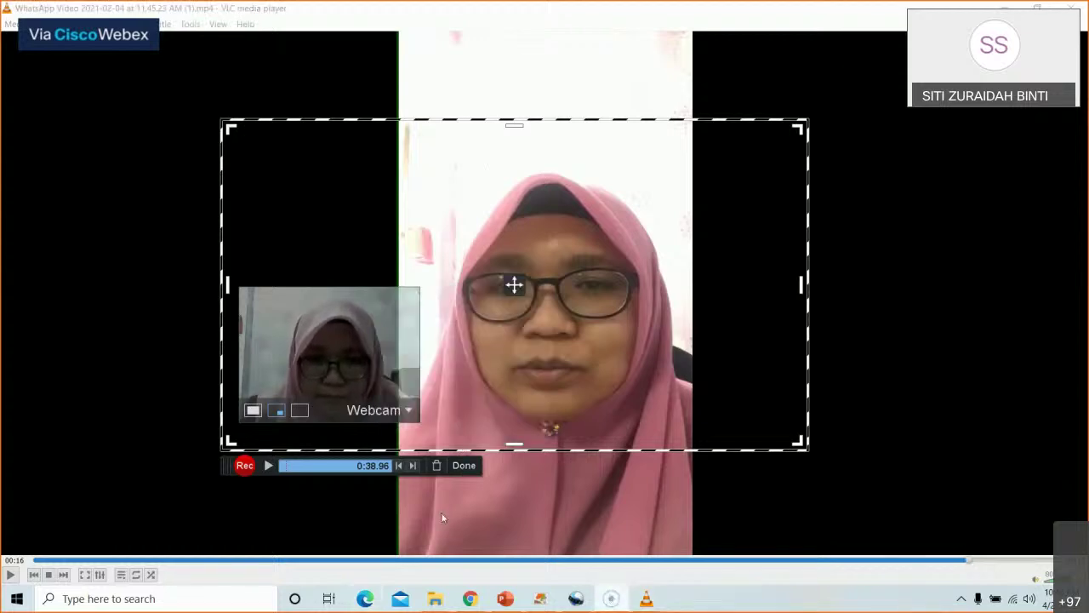
Step: Delete the whole recording to start over and cancel the recorder
click(436, 466)
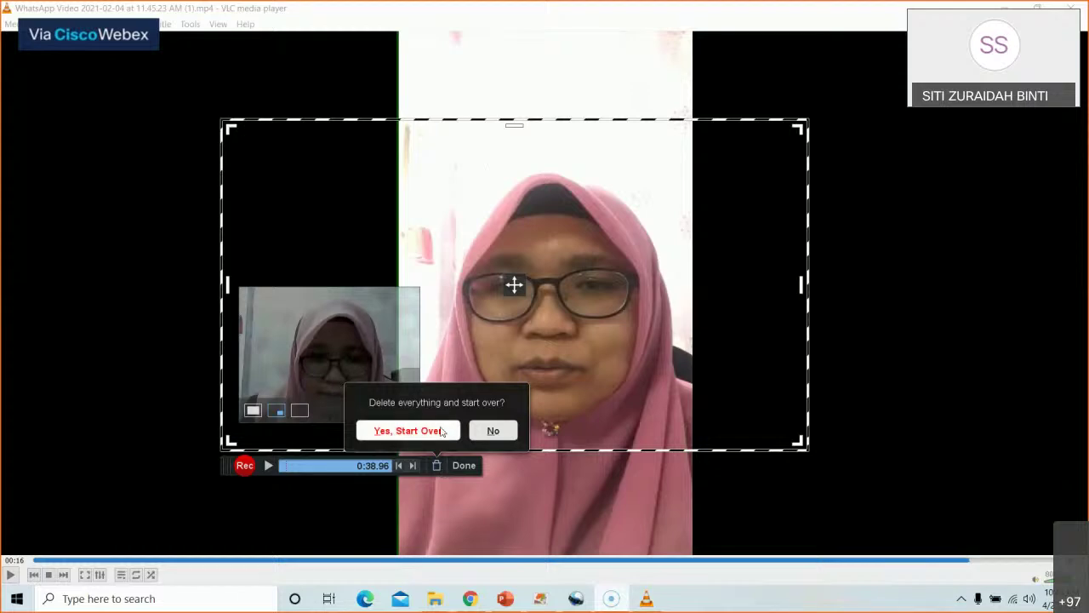
click(440, 429)
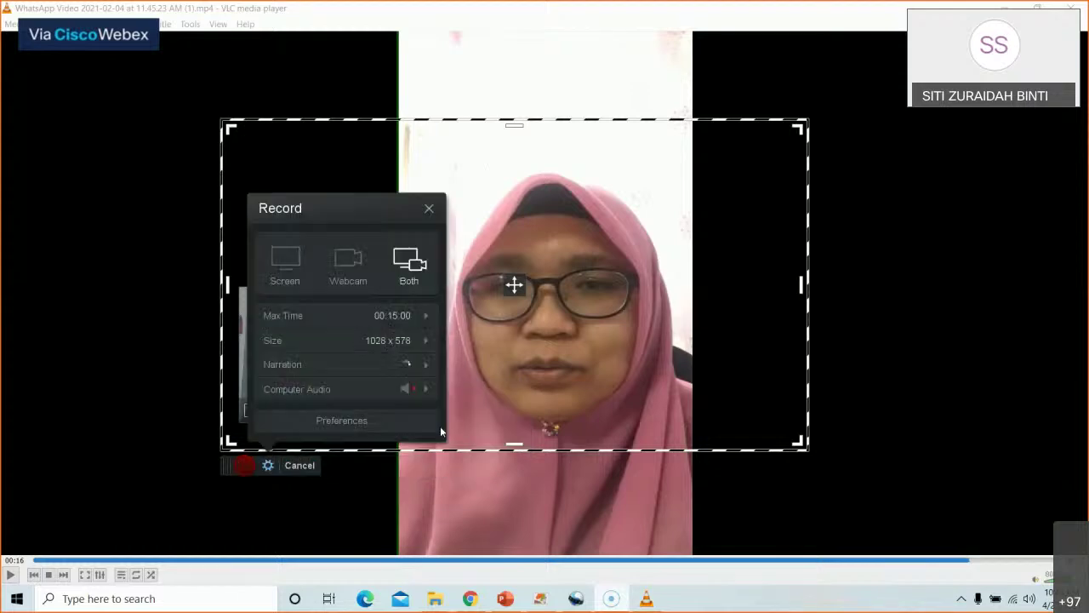
click(304, 464)
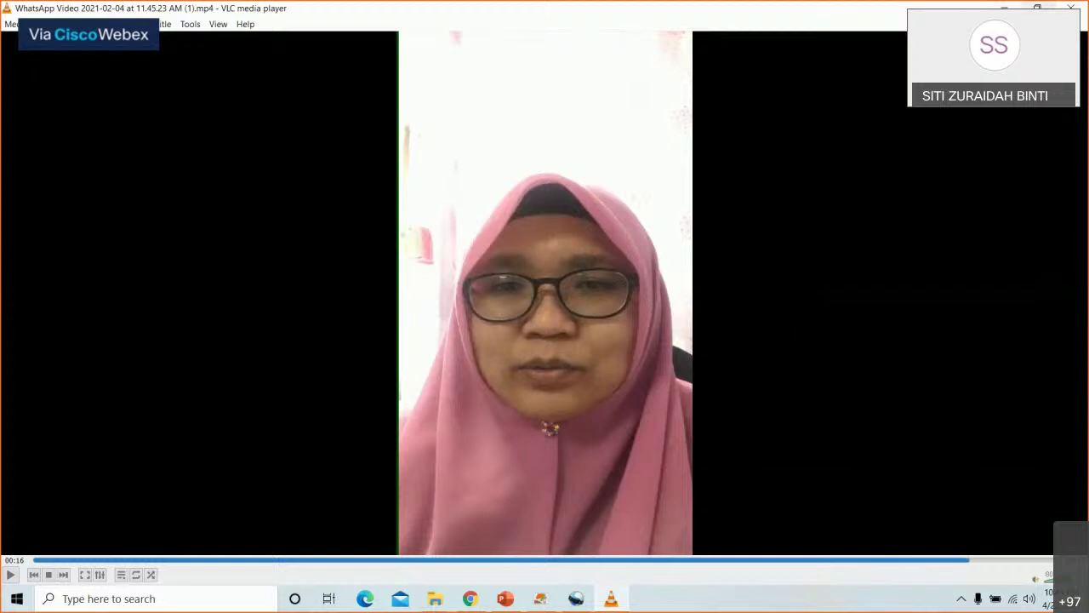
Step: Minimize the 22_4_2021_workshop folder window and bring the paused VLC video back to the front
click(1005, 8)
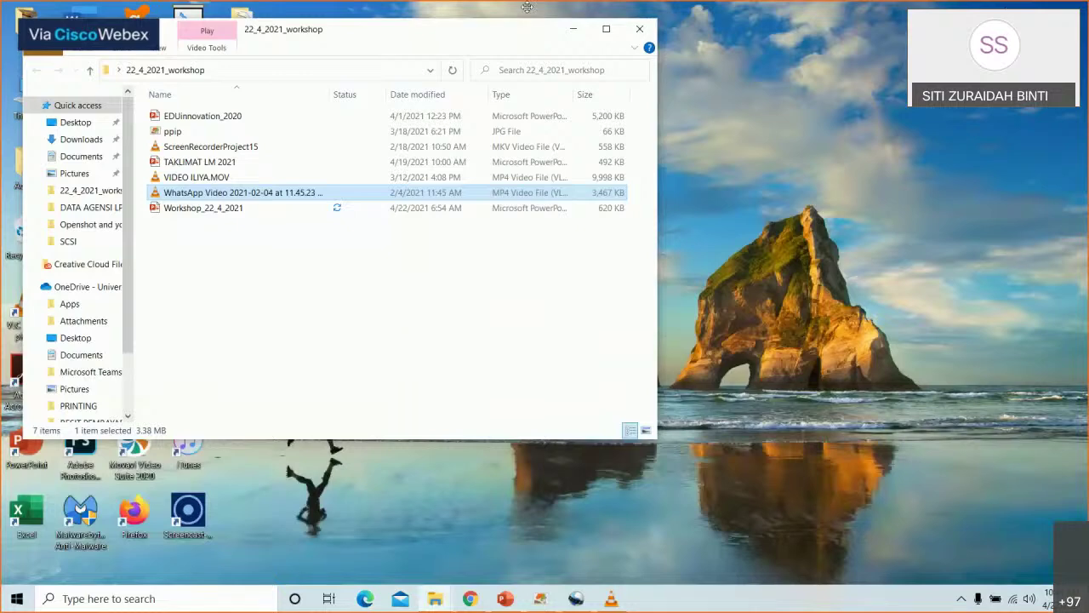
click(575, 31)
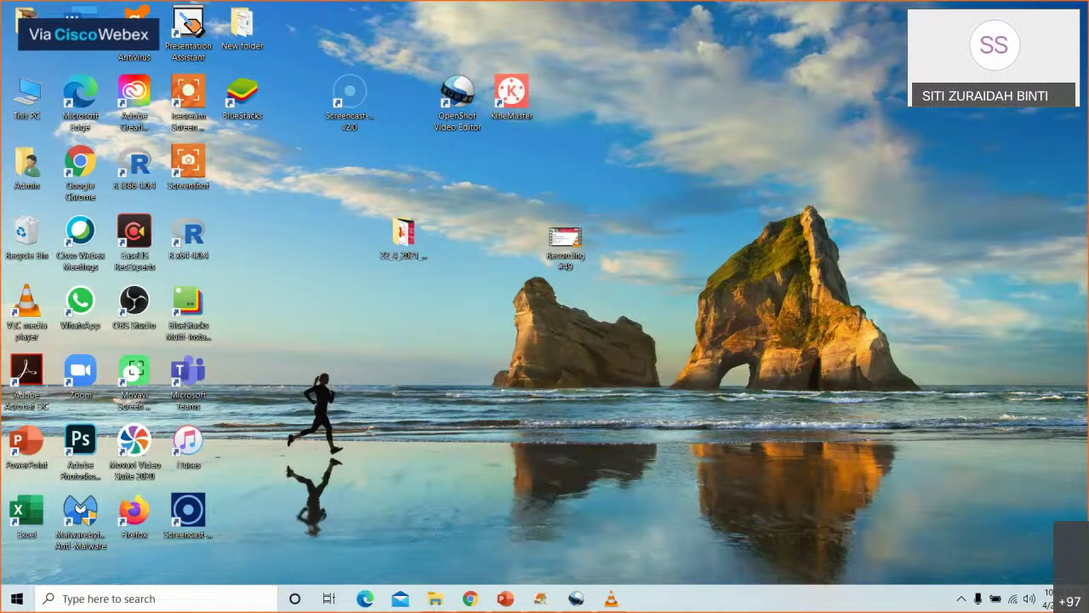
click(615, 600)
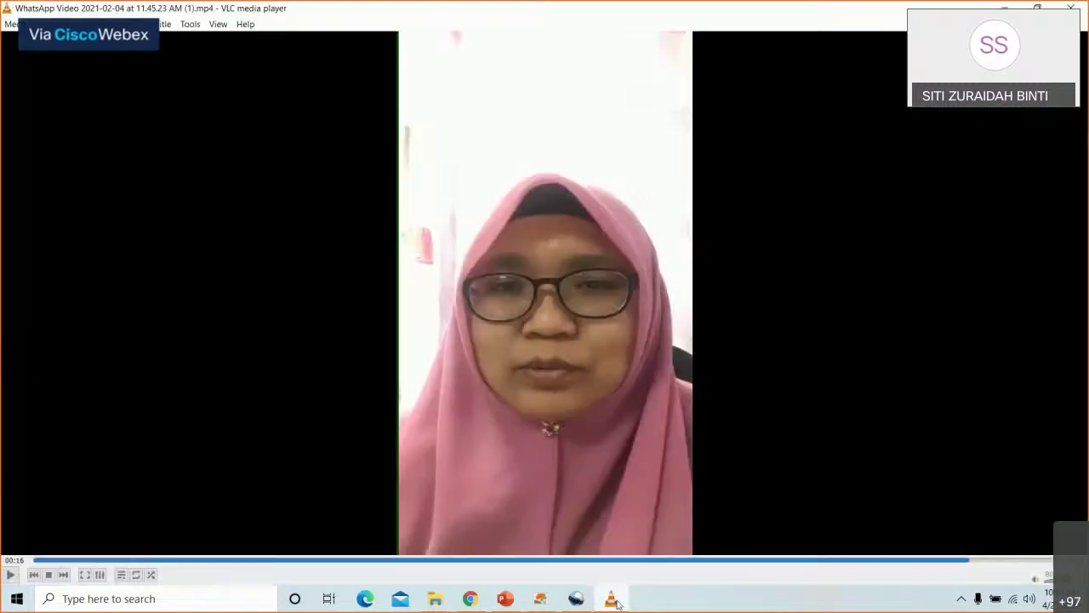
Step: Minimize the OpenShot, Chrome and VLC windows to show the desktop
click(480, 601)
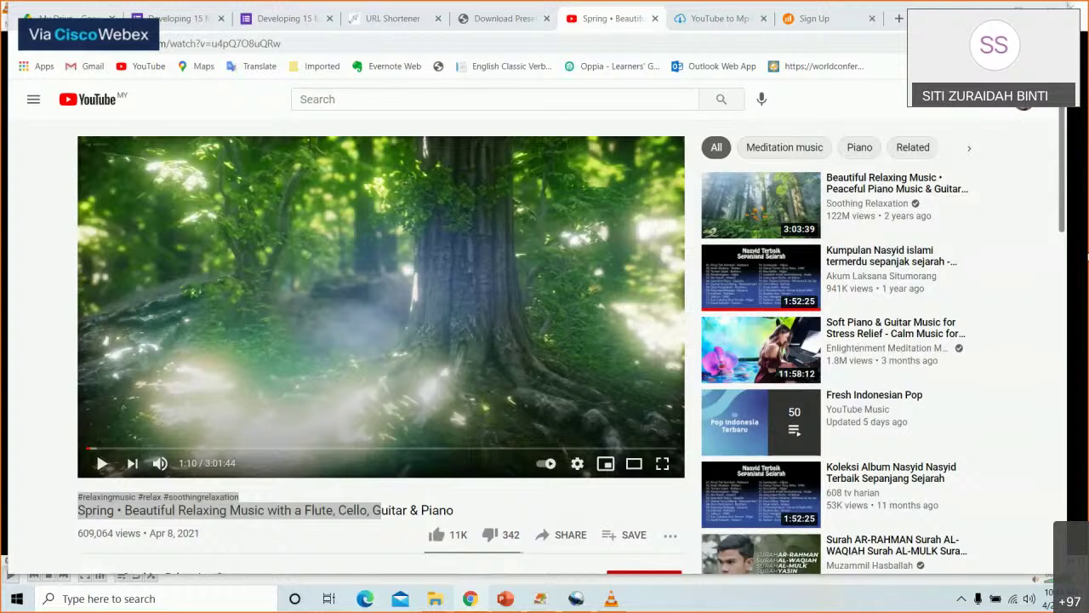
click(578, 600)
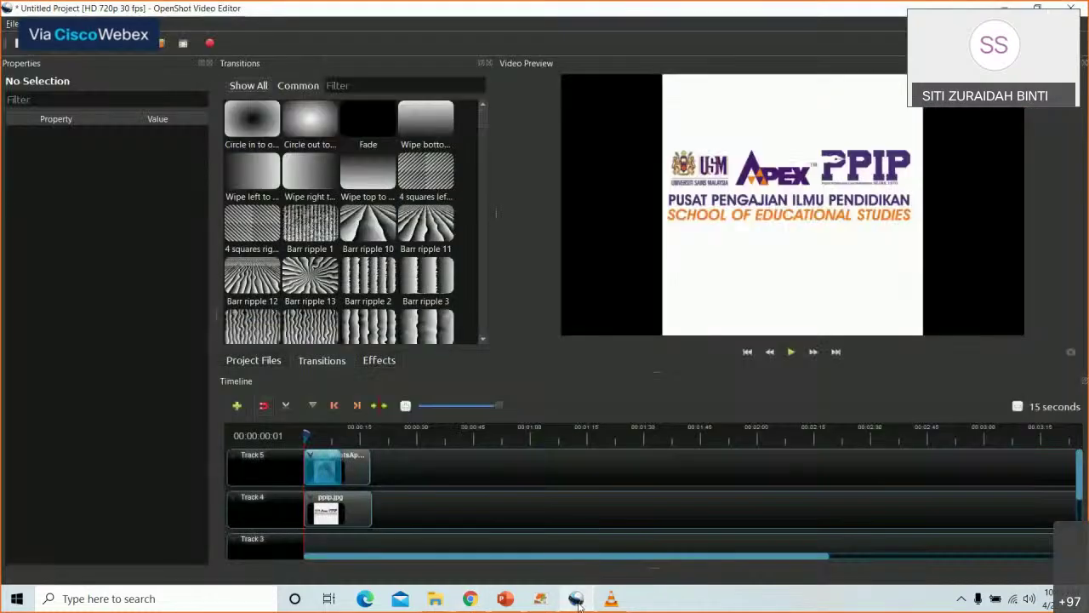
click(578, 600)
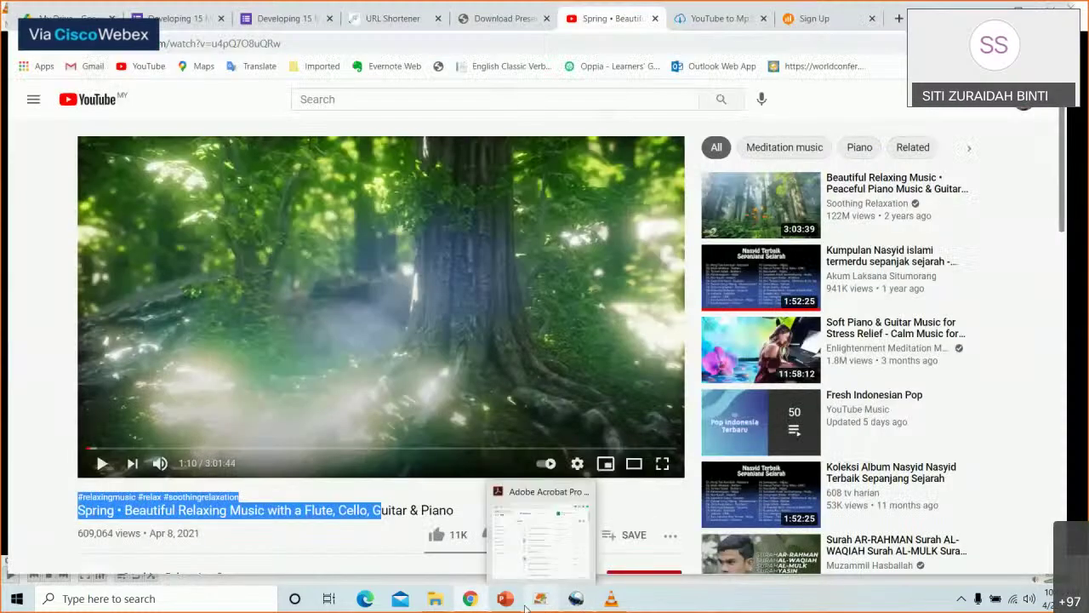
click(582, 602)
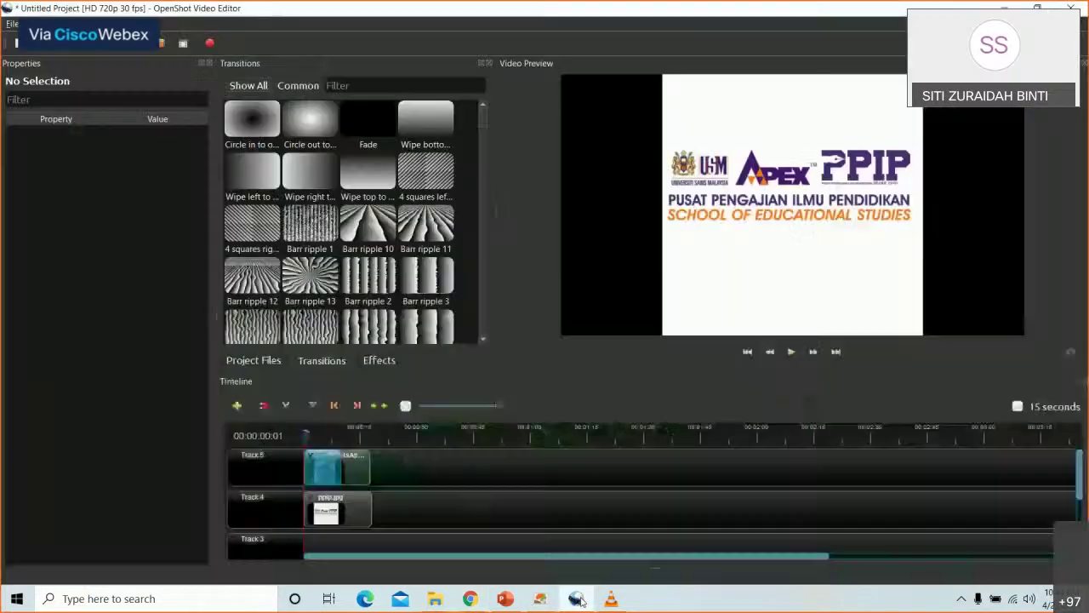
click(1004, 9)
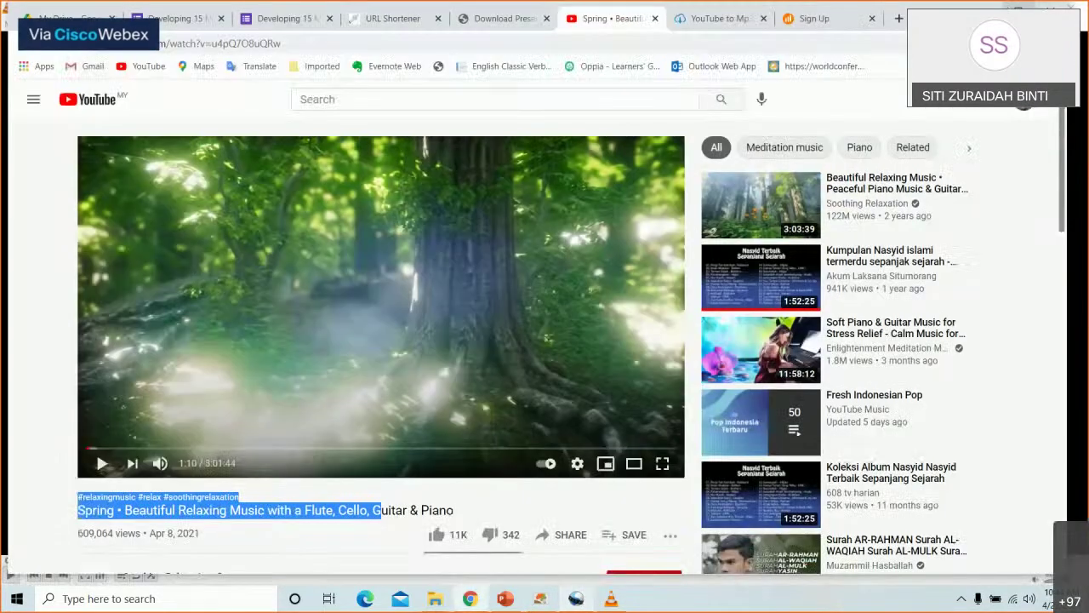
click(1004, 9)
click(1004, 8)
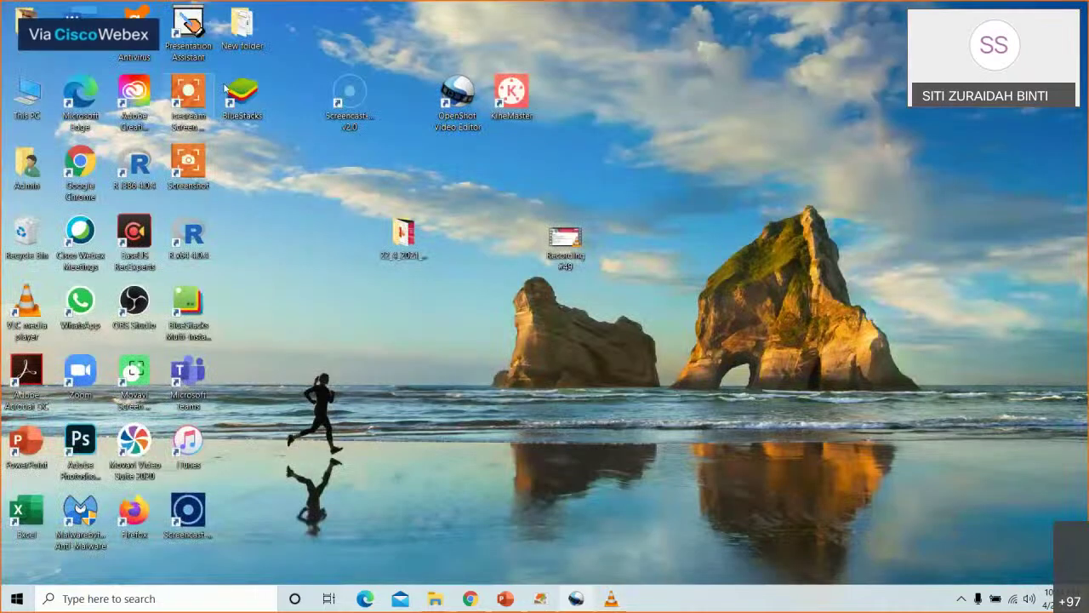
Step: Launch the Screencast-O-Matic recorder and set it to record the webcam only
double_click(358, 102)
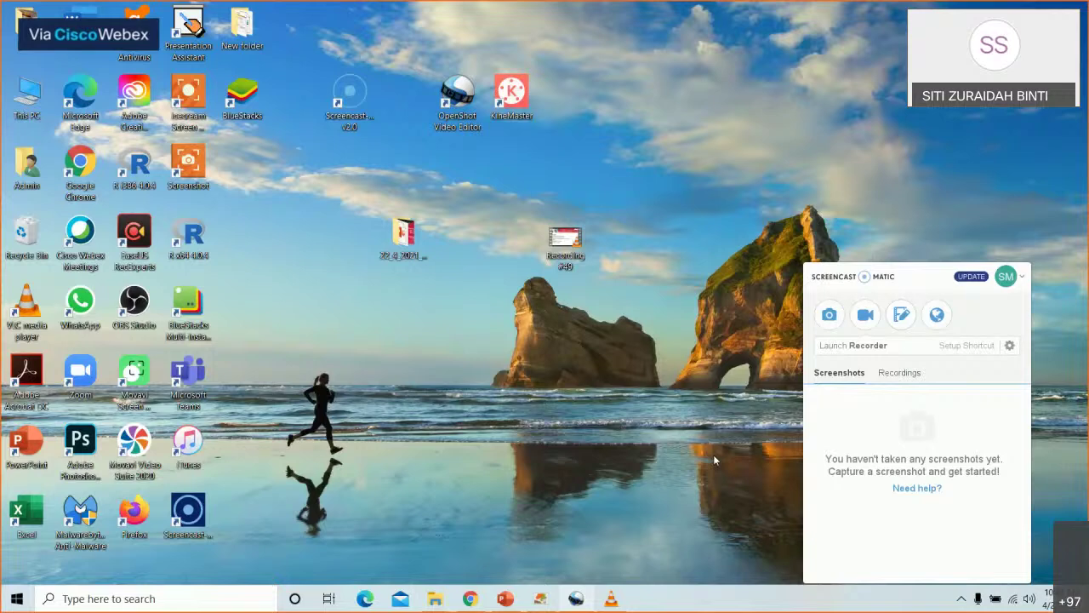
click(865, 314)
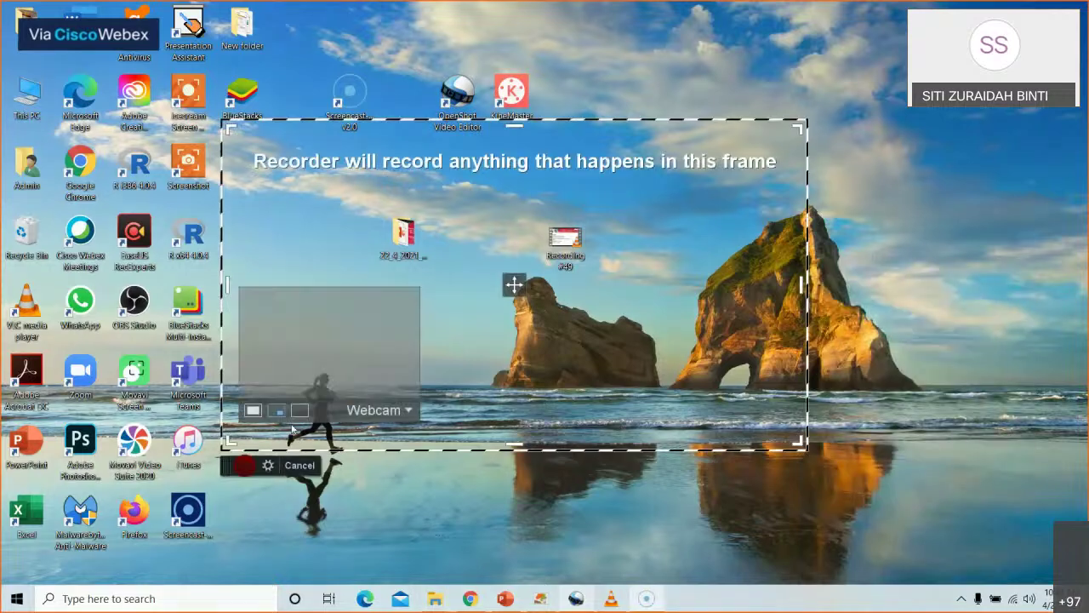
mouse_move(281, 460)
click(330, 257)
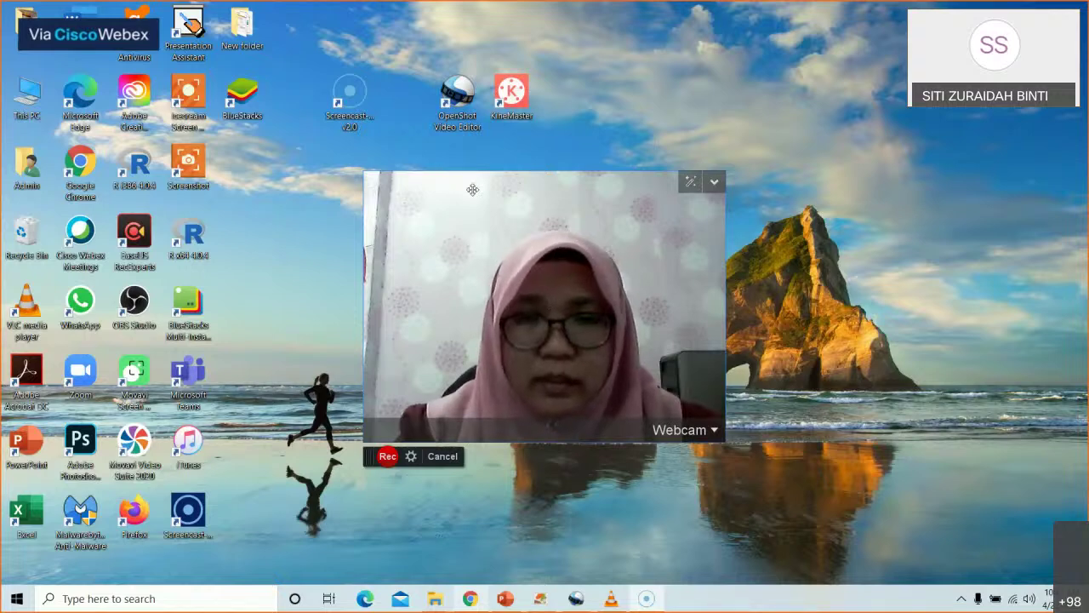
Step: Change the recording mode to both screen and webcam, and bring the Workshop_22_4_2021 PowerPoint slides up behind the recorder
click(411, 457)
click(558, 255)
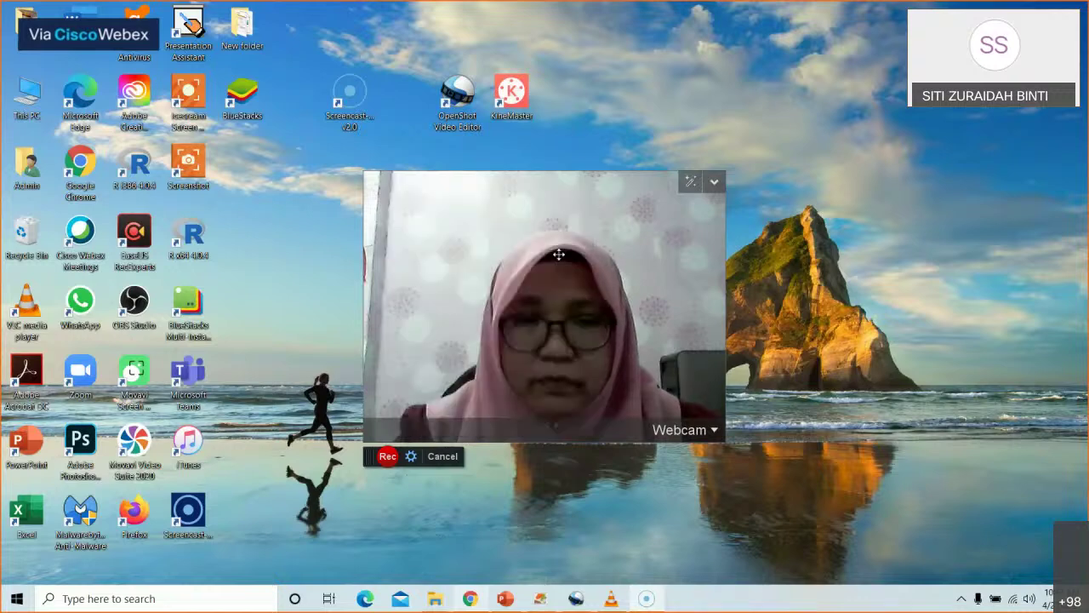
click(411, 456)
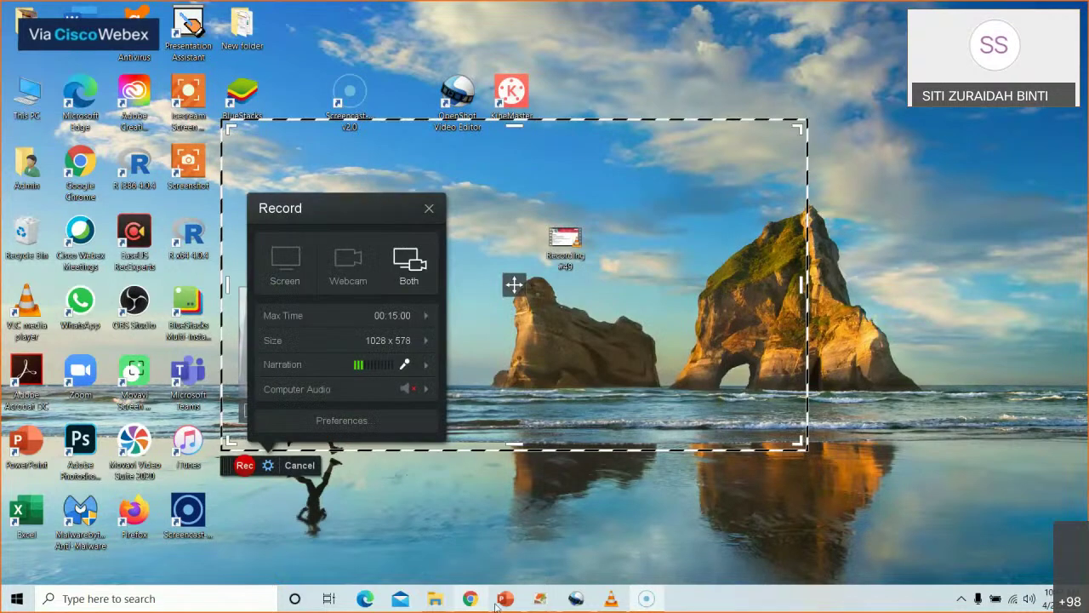
click(506, 598)
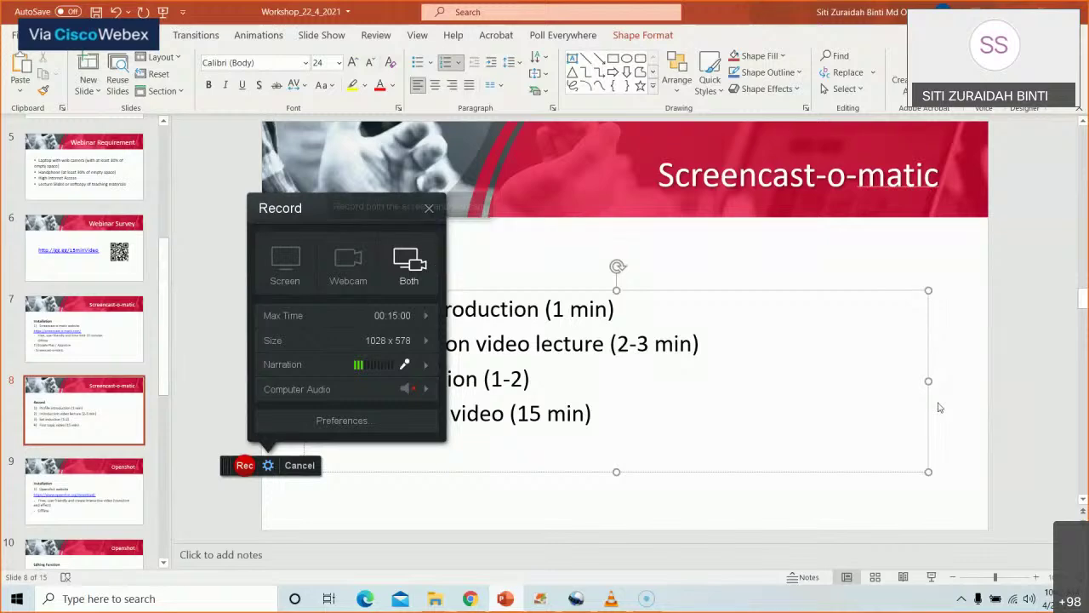
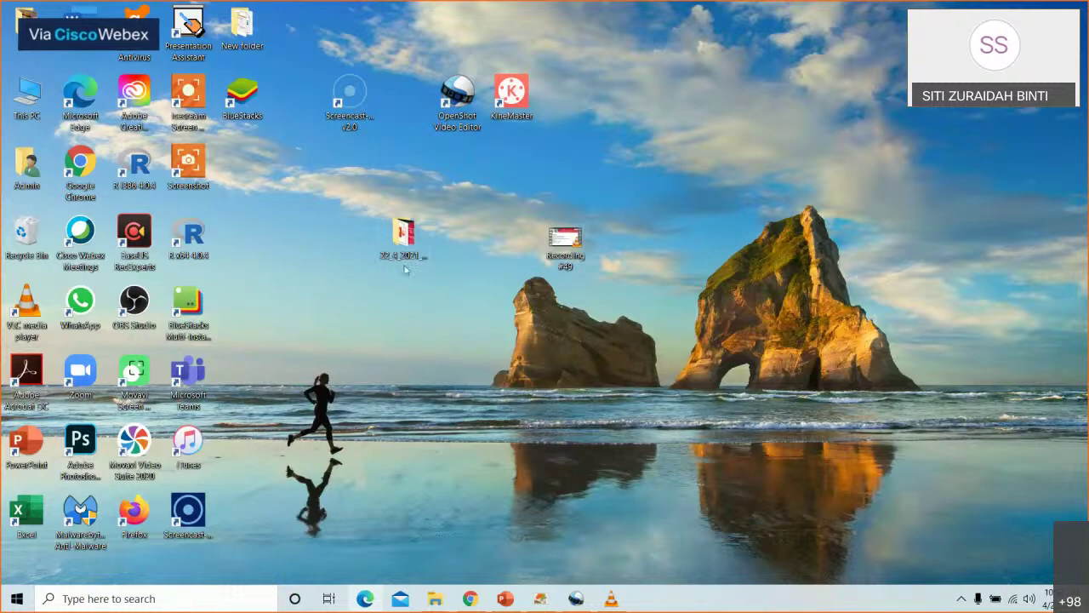
Step: Switch to Chrome, open a new tab and start adding another Google account
mouse_move(553, 239)
mouse_down()
mouse_move(587, 161)
mouse_move(555, 165)
mouse_move(564, 169)
mouse_move(545, 227)
mouse_up()
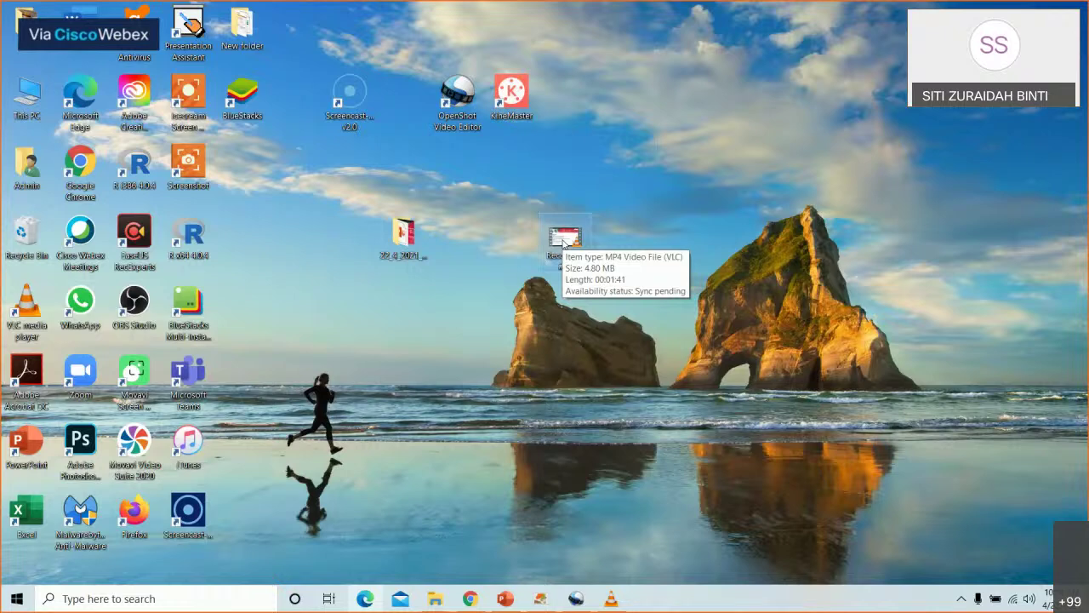
click(470, 598)
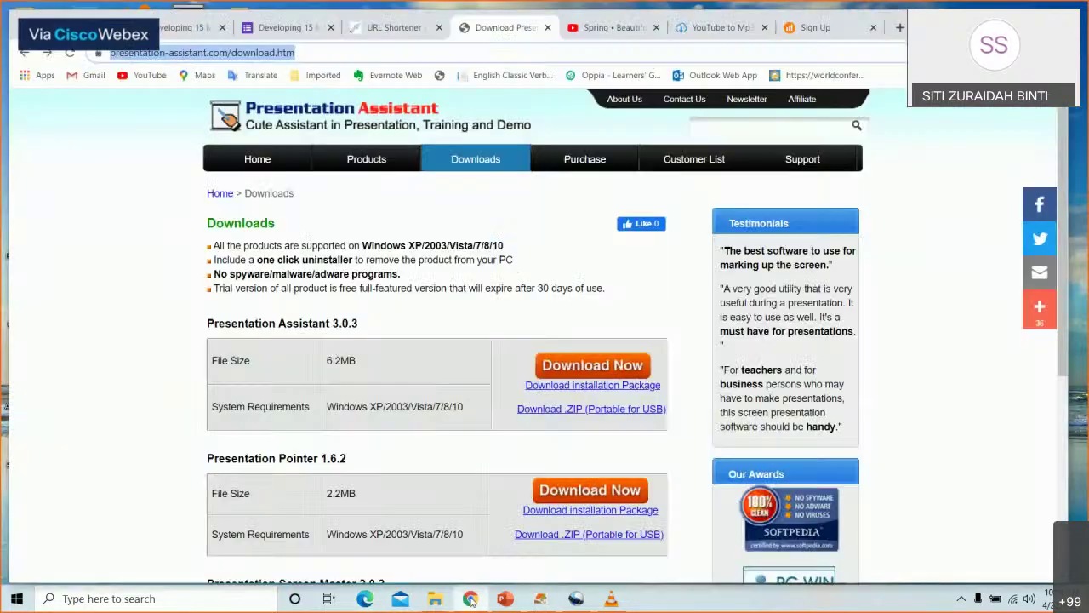
click(899, 28)
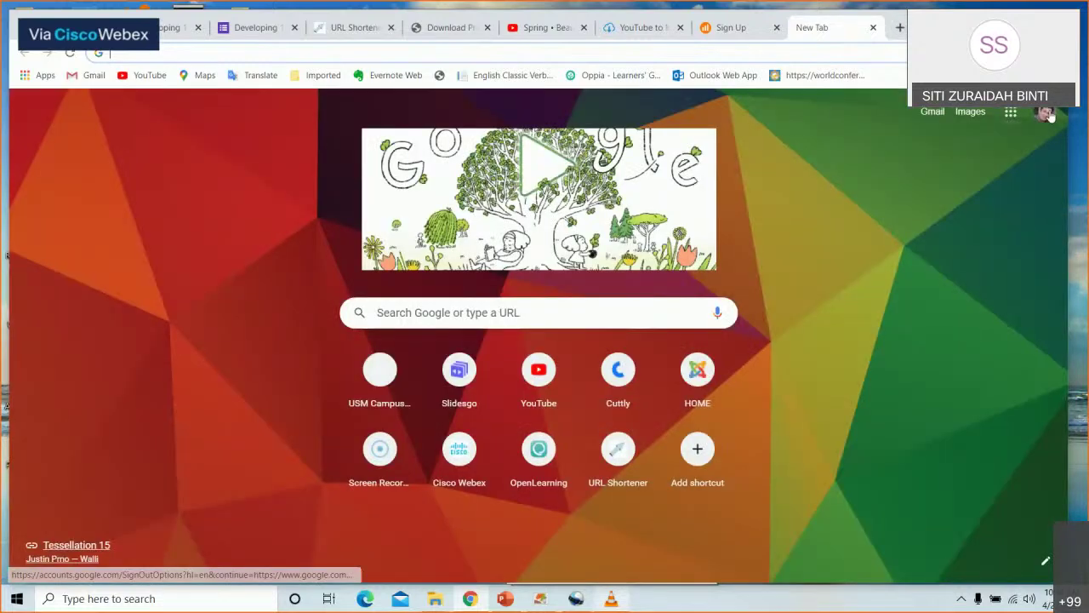
click(1047, 114)
click(936, 315)
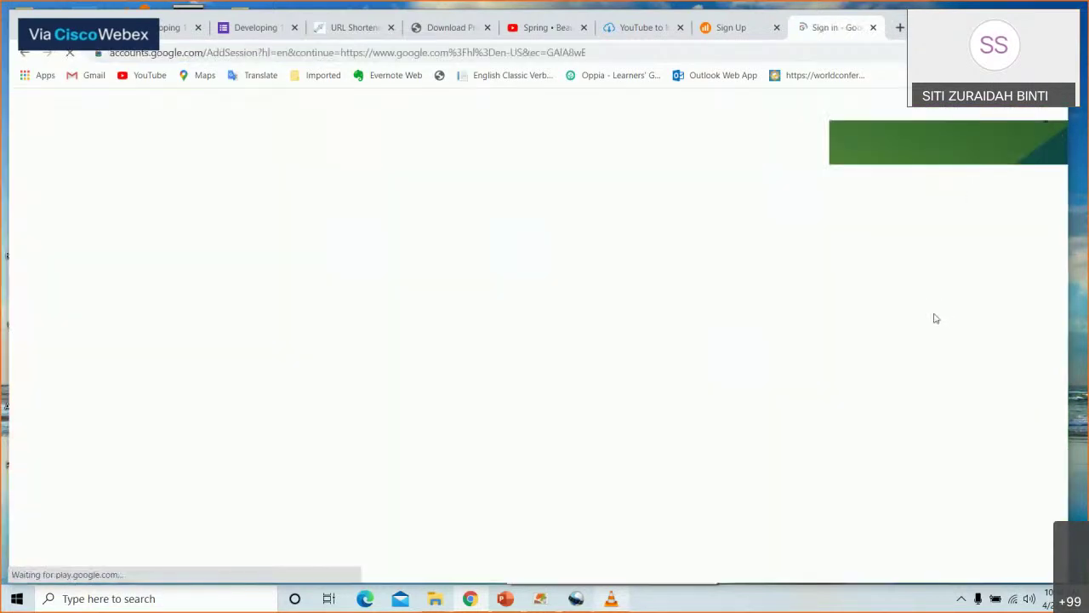
Step: Sign in to Google with the second saved account's e-mail and account password, and decline the settings confirmation
click(581, 314)
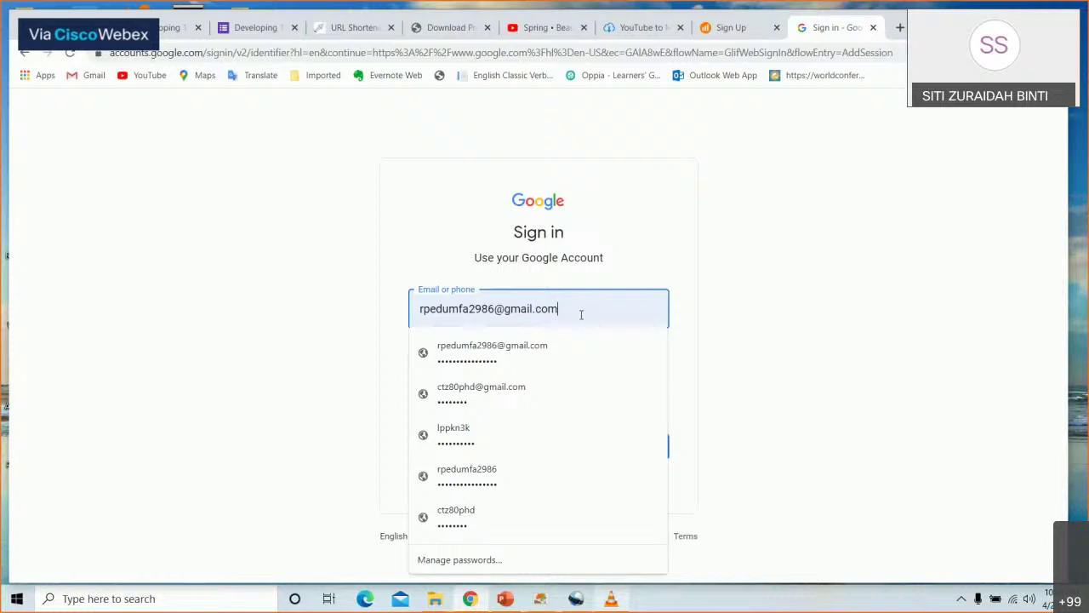
click(533, 388)
click(646, 443)
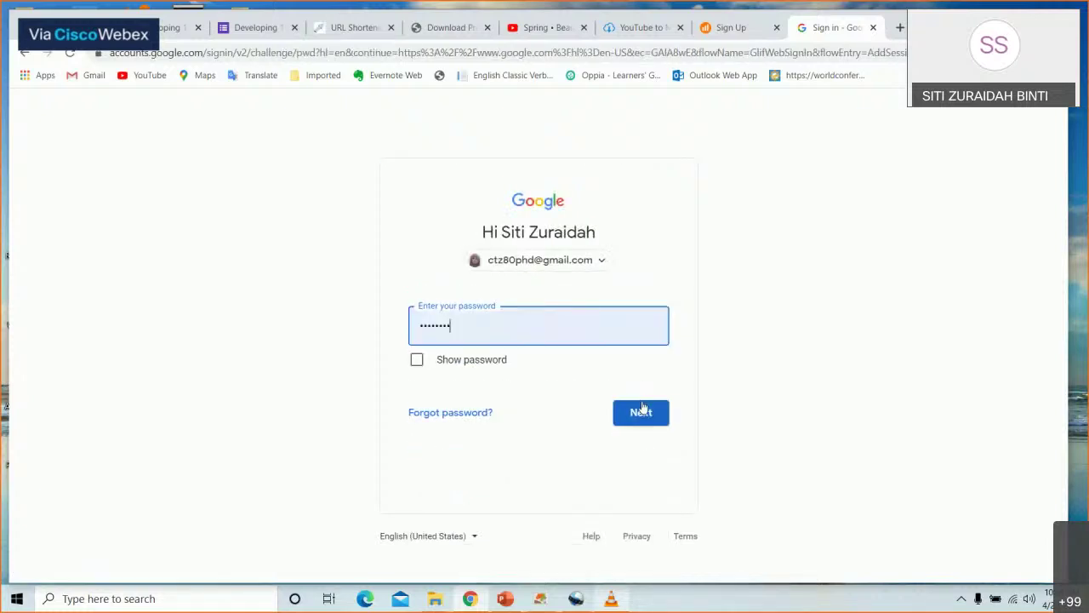
click(642, 410)
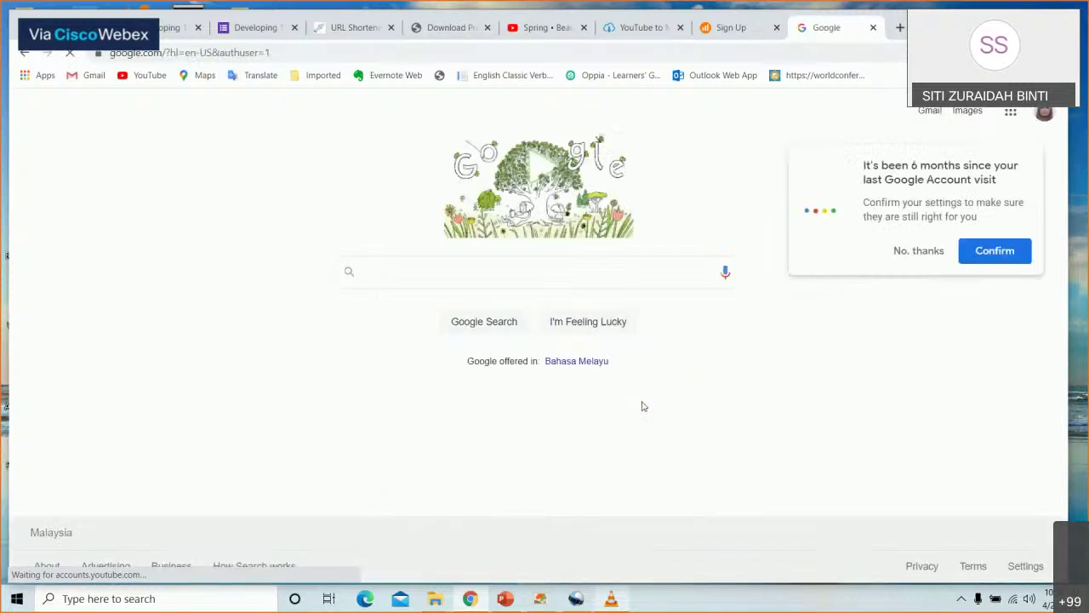
click(937, 255)
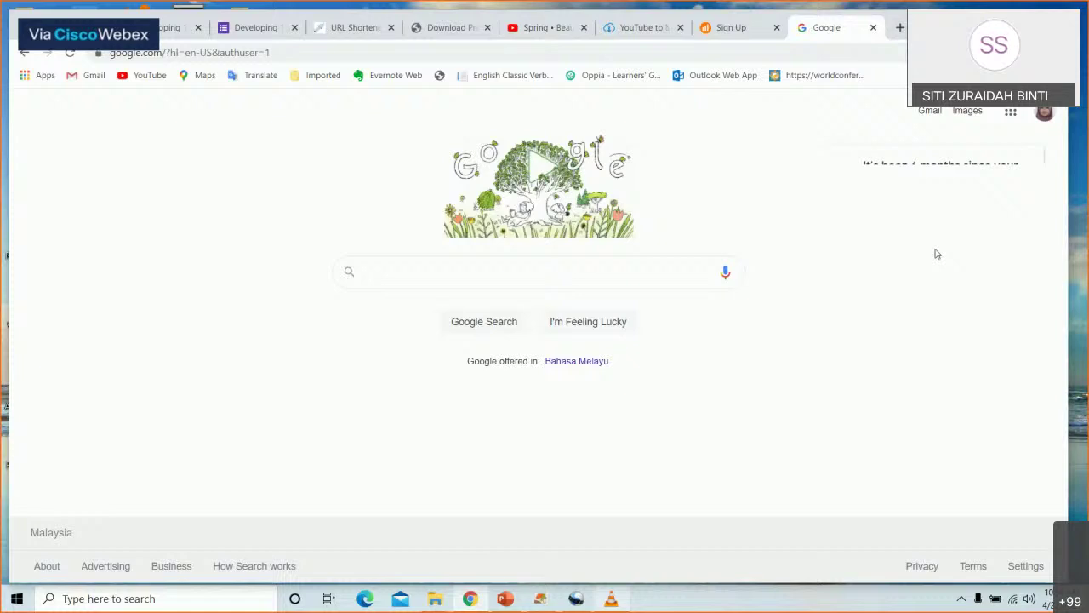
Step: Search Google for youtube and open the YouTube website
click(1009, 114)
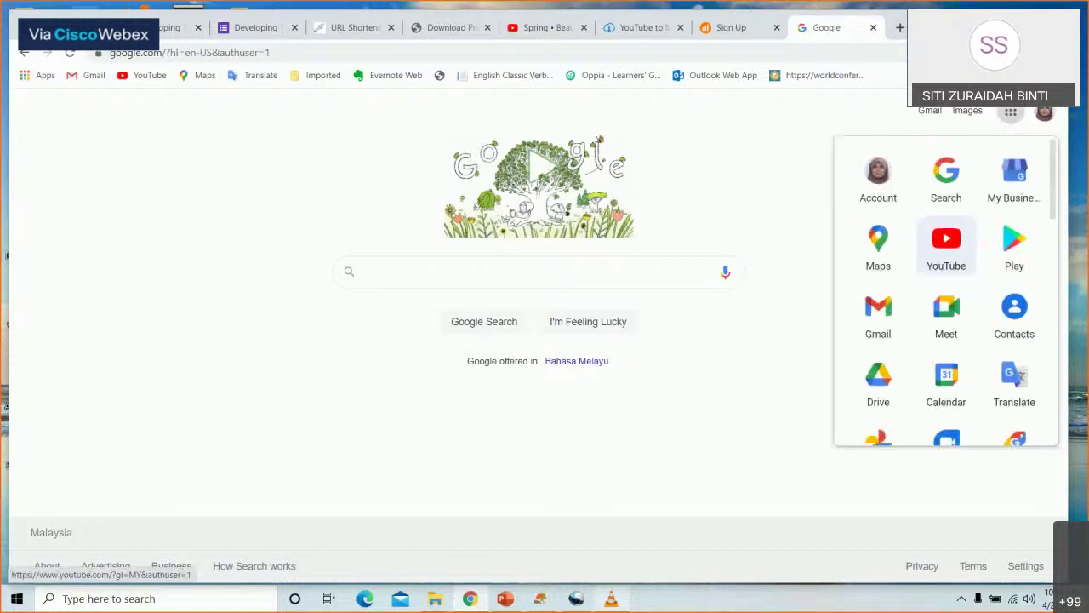
click(766, 152)
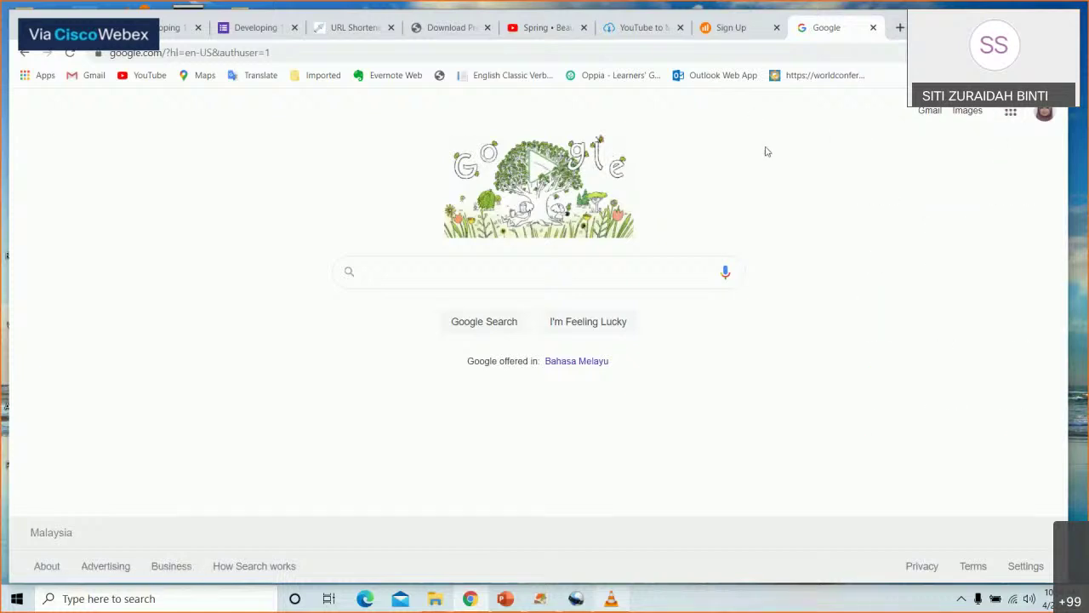
click(319, 56)
text(yo)
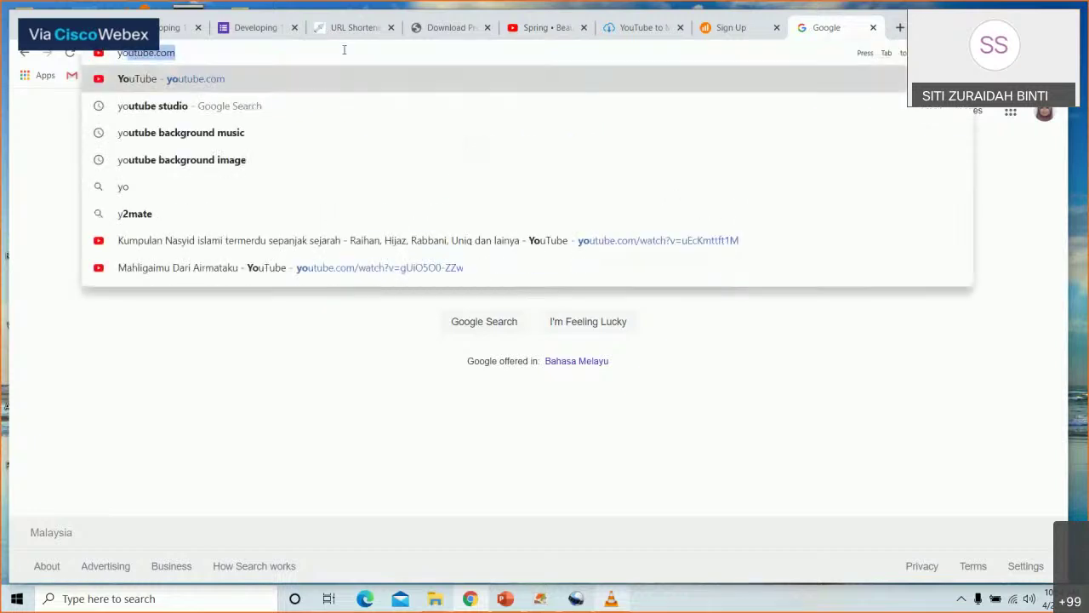
text(utube)
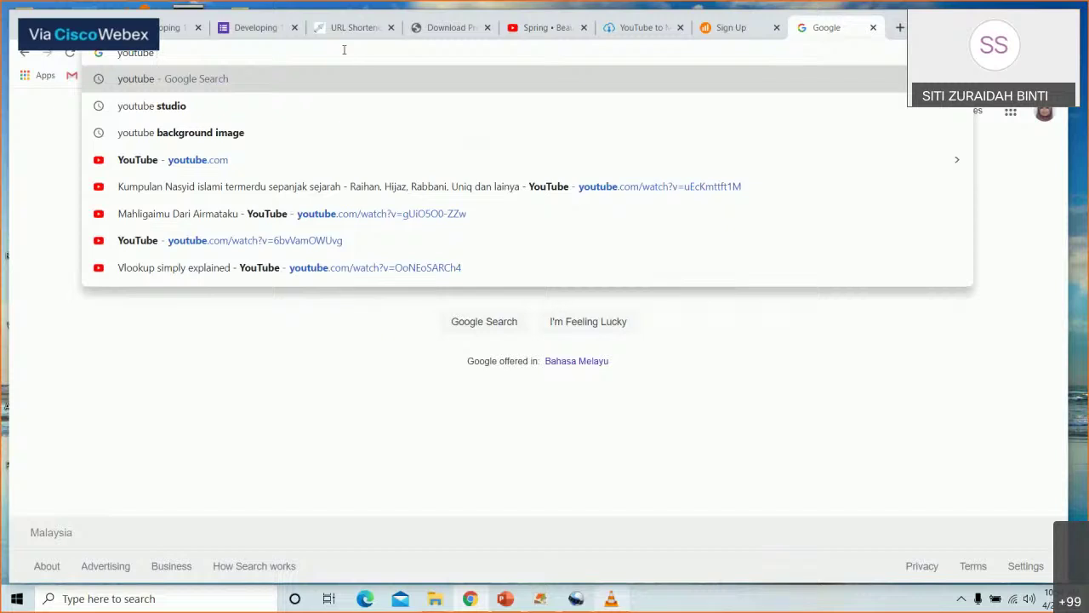
key(Return)
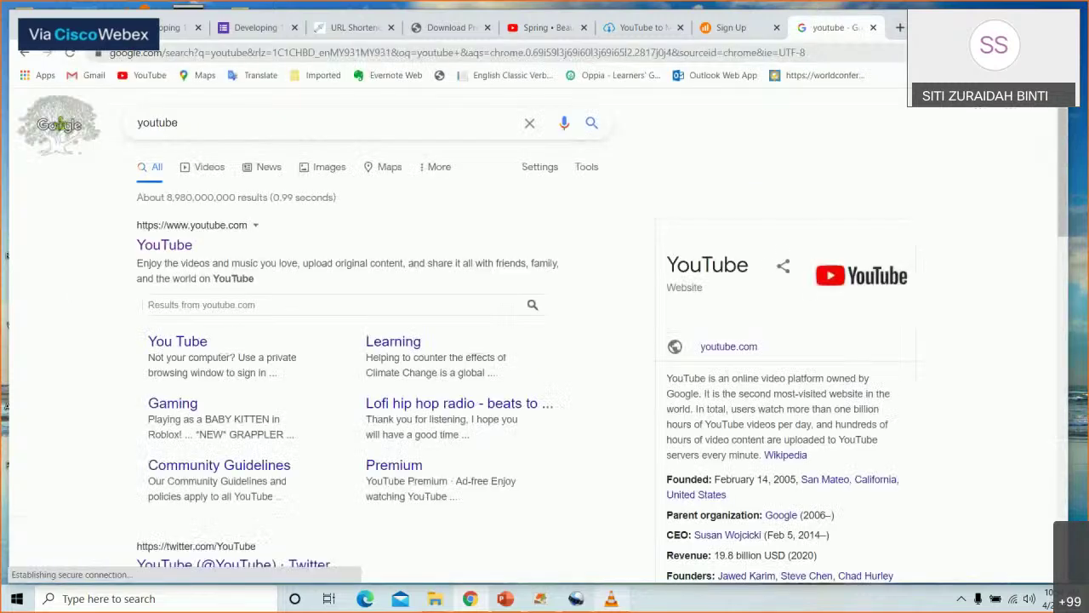
click(174, 251)
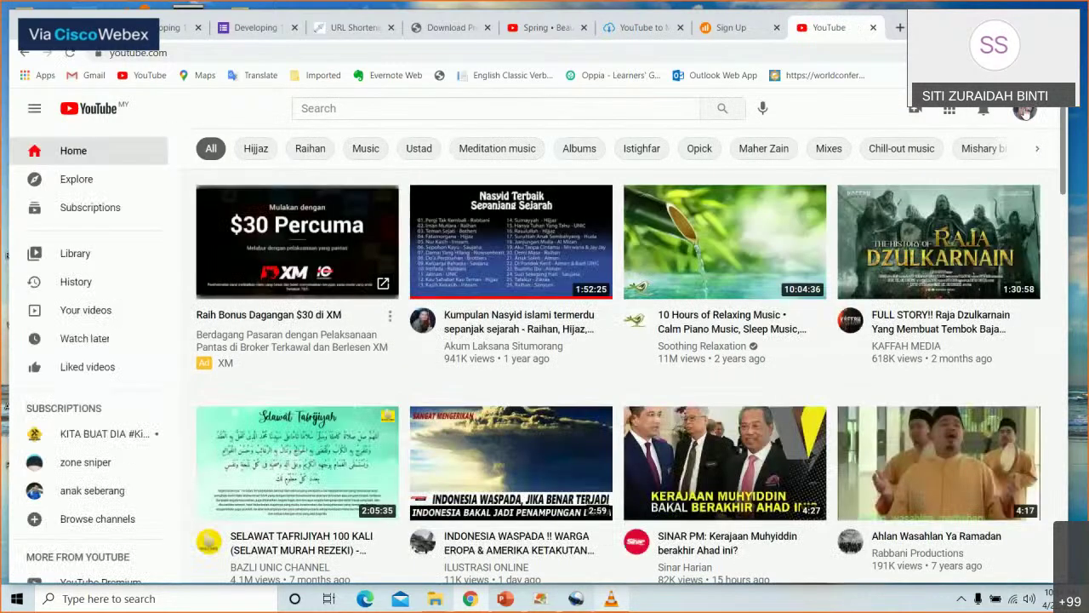
Step: Sign out of the YouTube account currently in use
click(1025, 109)
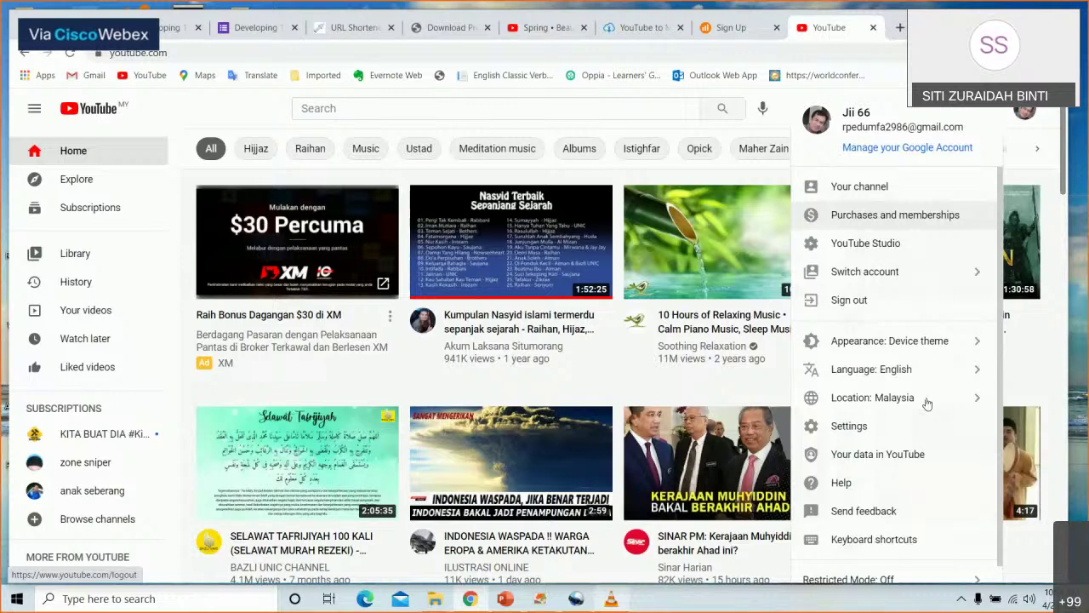
scroll(915, 477, down, 1)
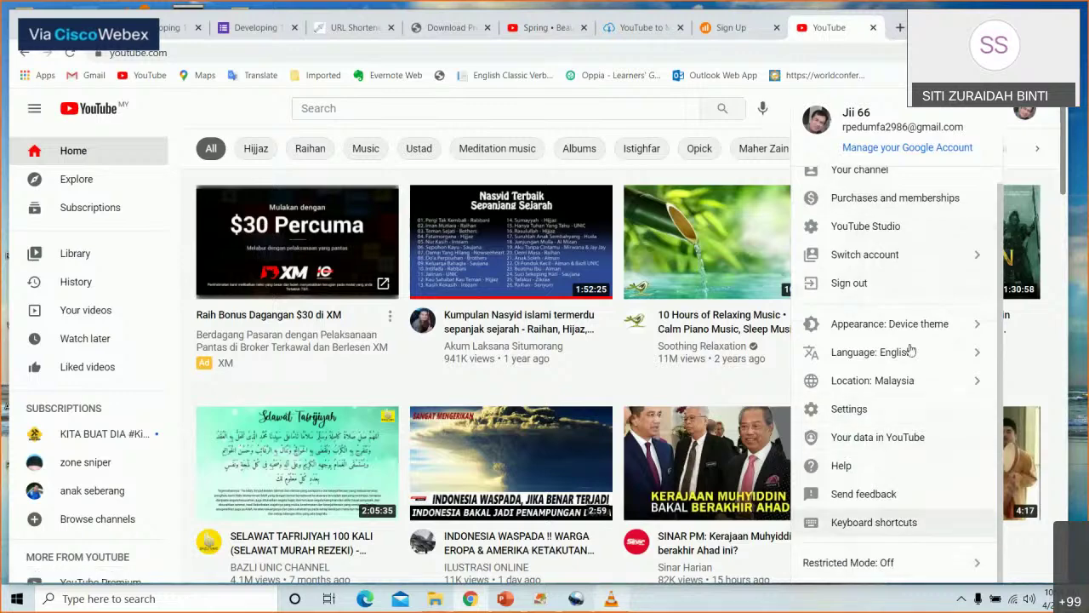
click(908, 283)
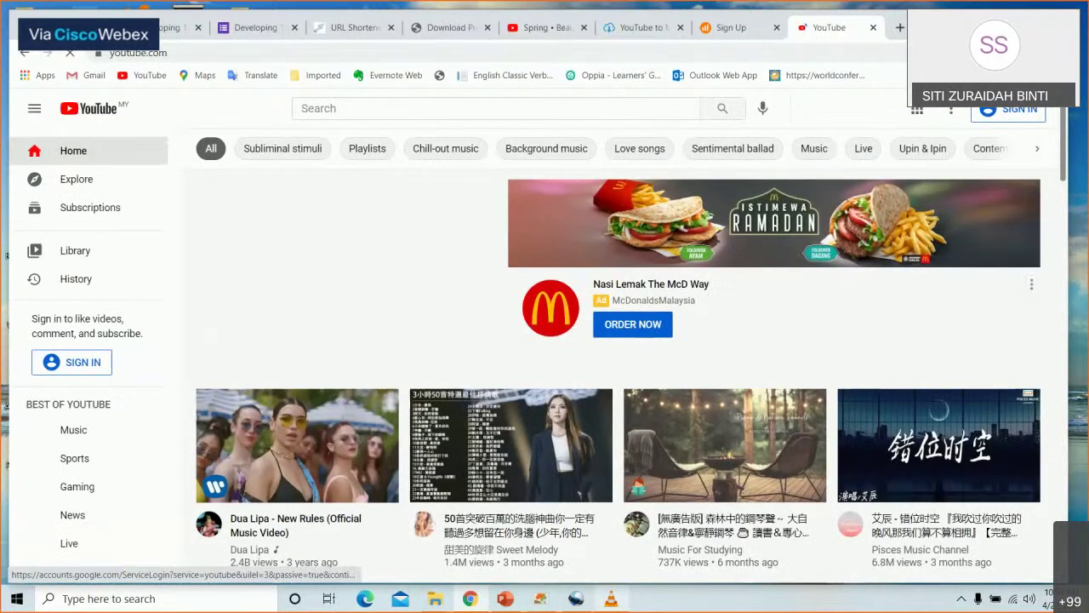
Step: Sign in to YouTube with the second listed Google account, entering the account password
click(1011, 110)
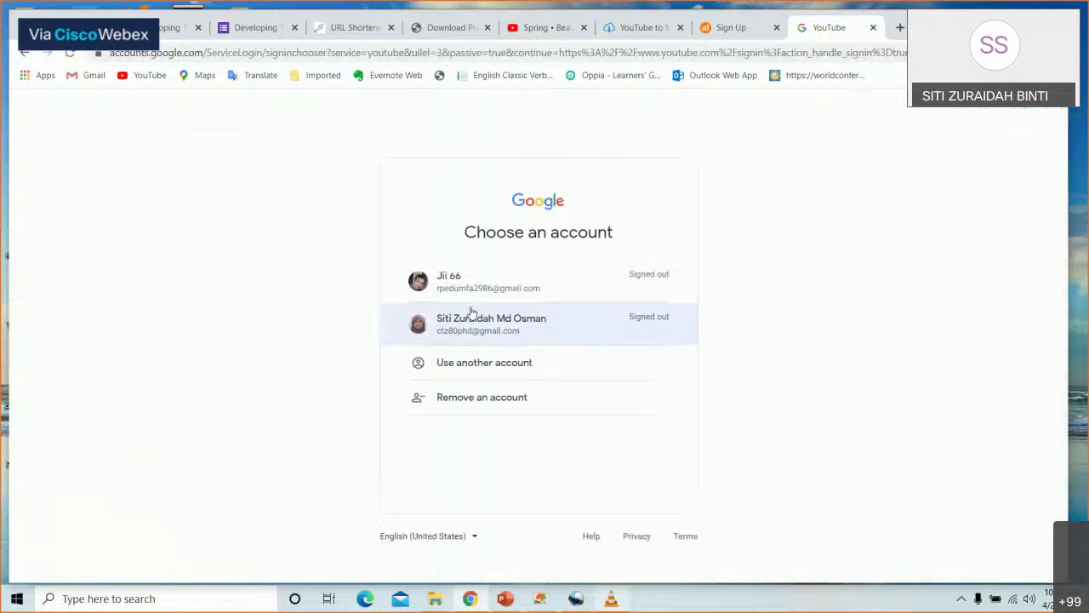
click(480, 330)
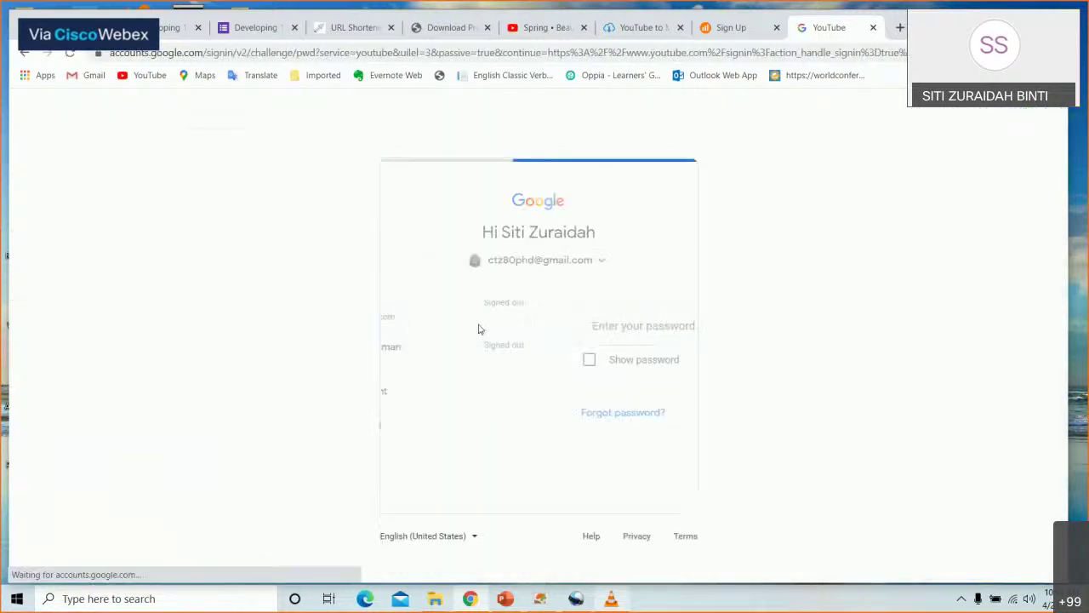
text(********)
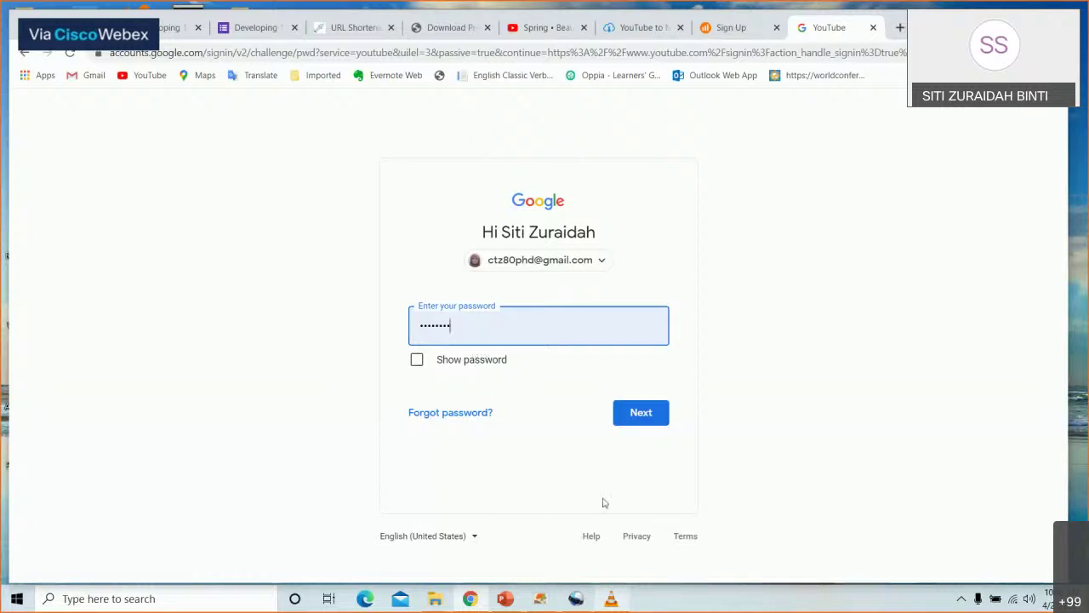
click(649, 421)
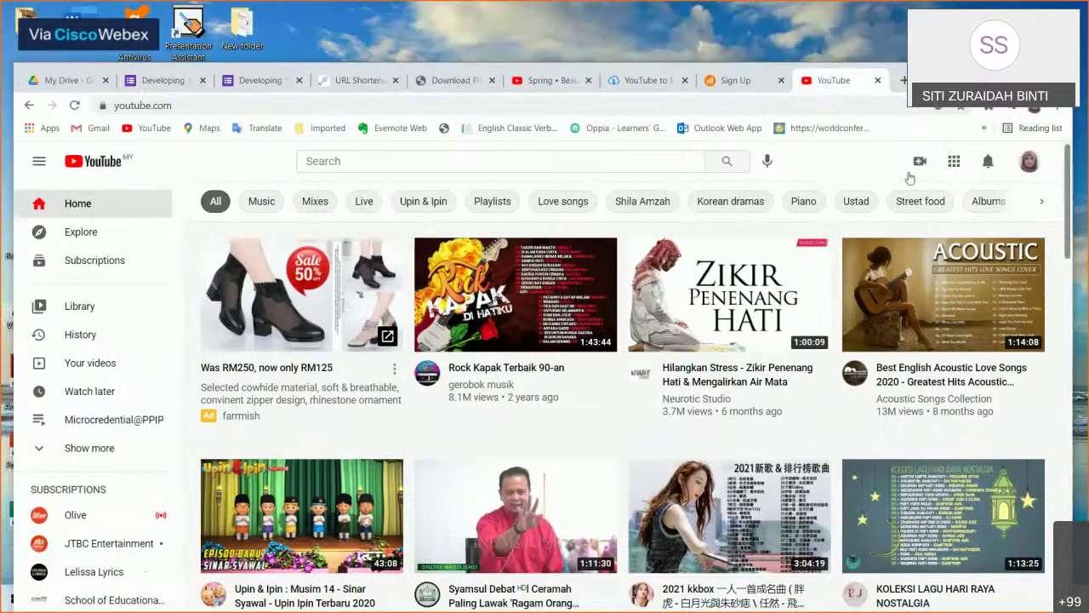
Step: Upload the video file Recording #49 from the Desktop folder to the YouTube channel
click(919, 166)
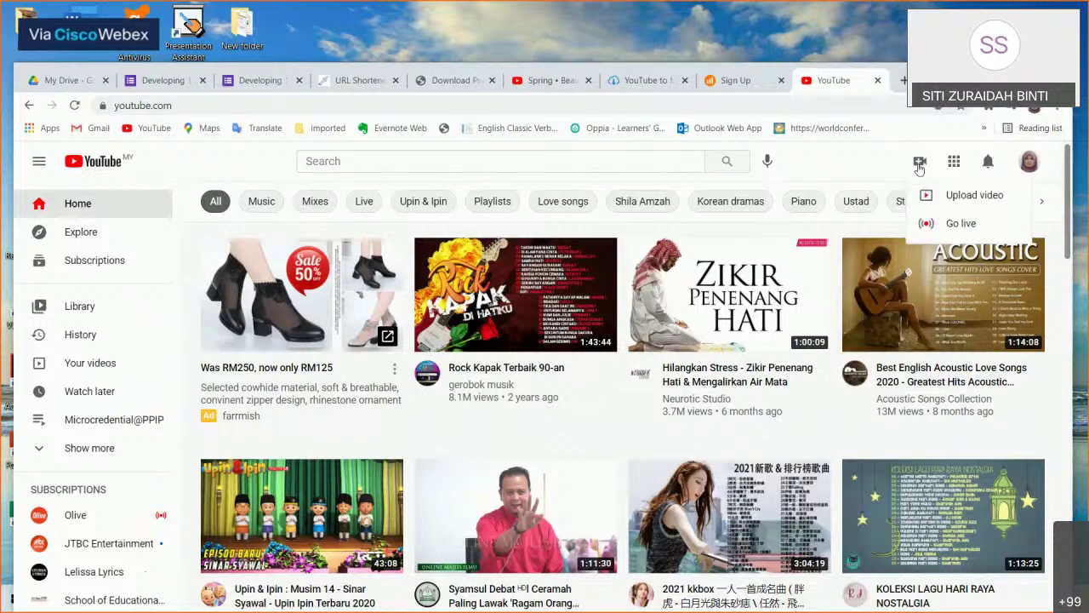
click(971, 195)
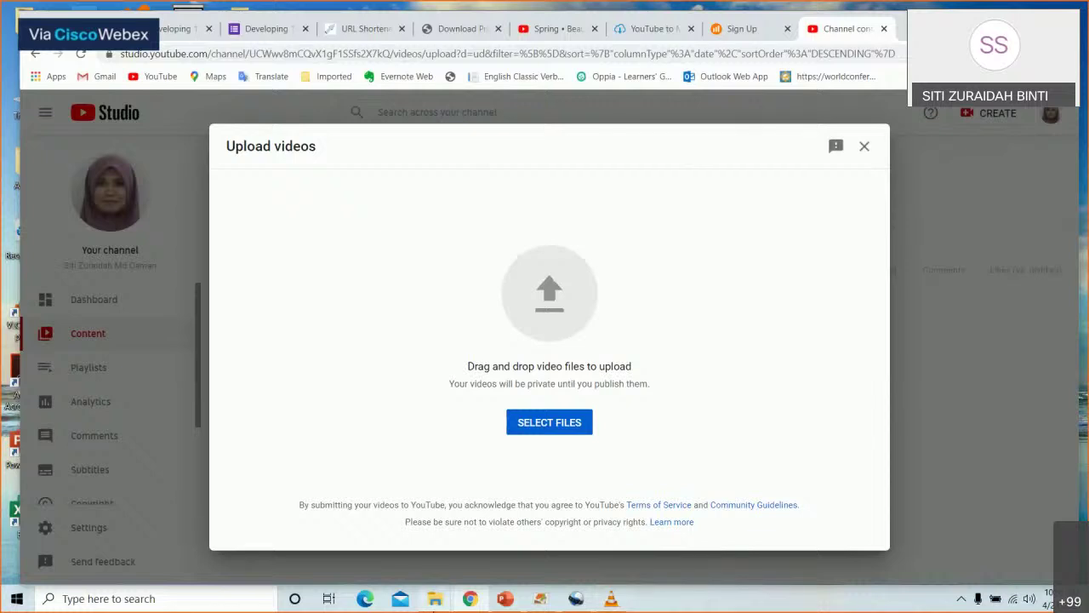
click(568, 424)
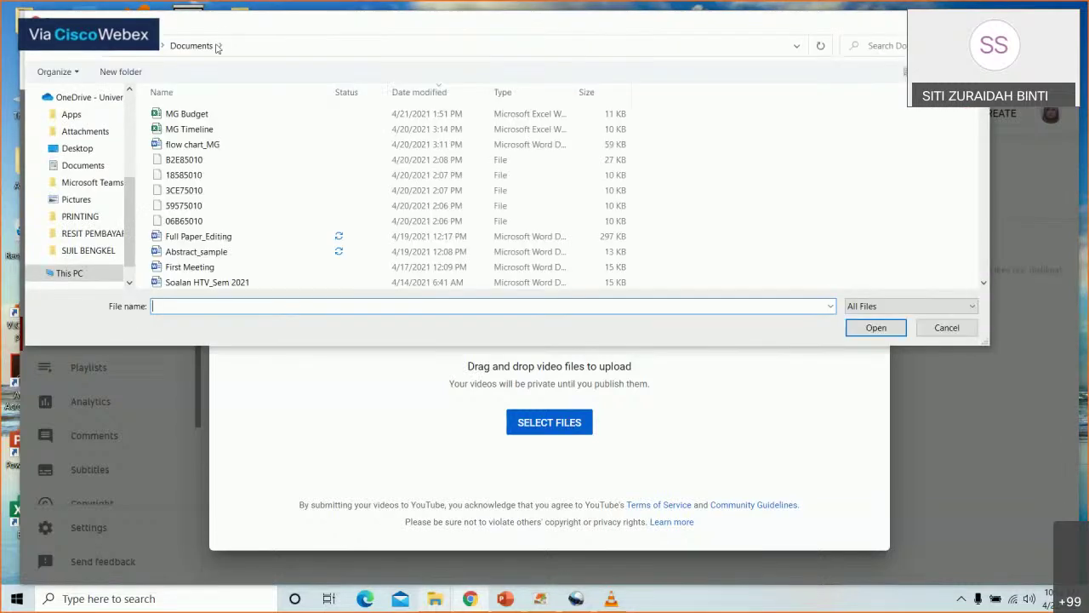
click(85, 150)
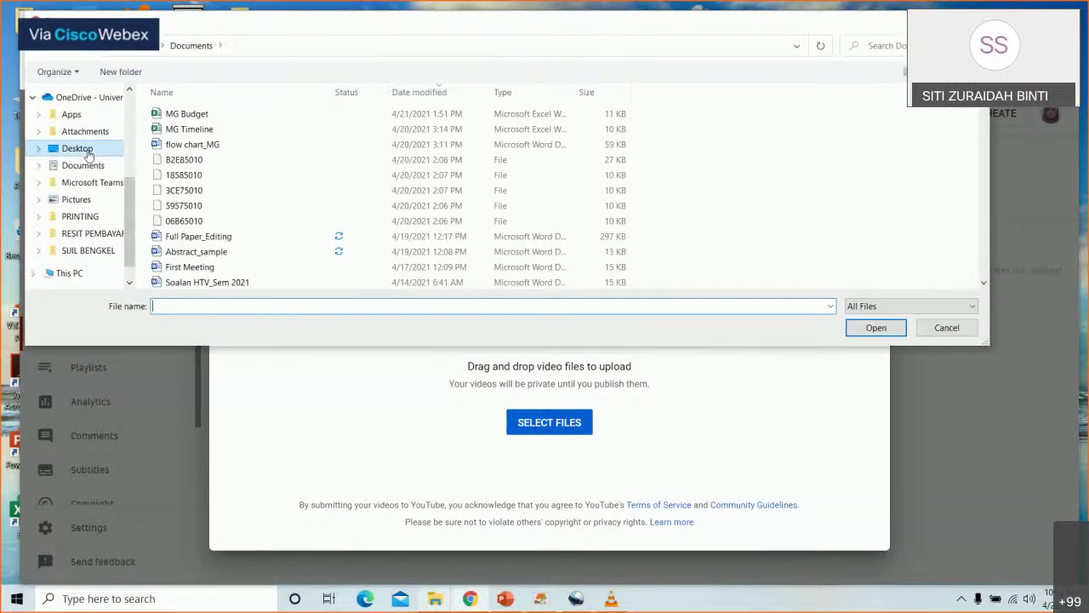
scroll(263, 252, down, 2)
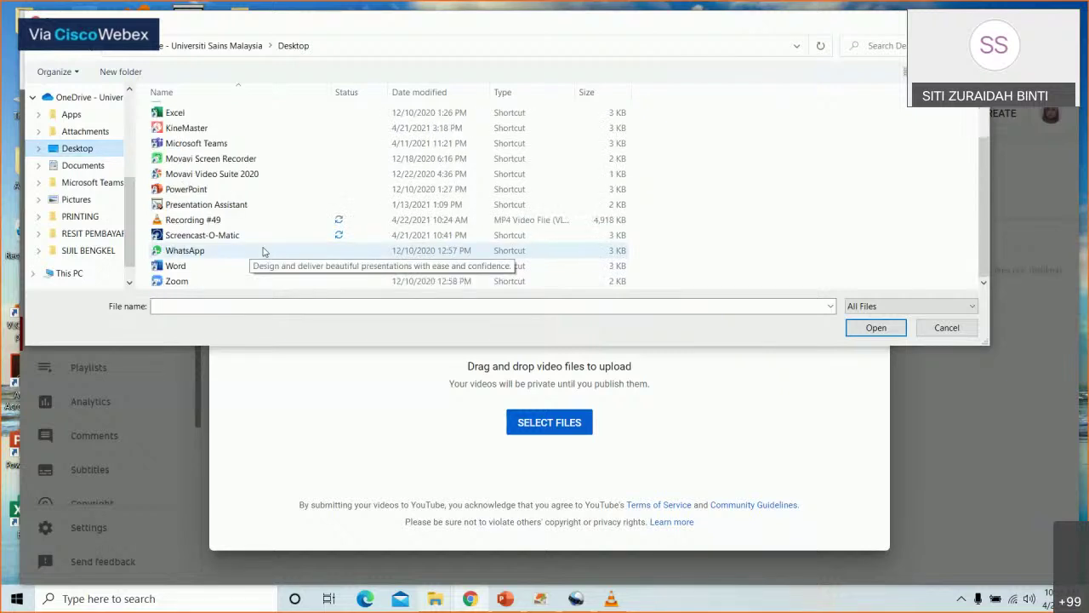
scroll(256, 242, up, 2)
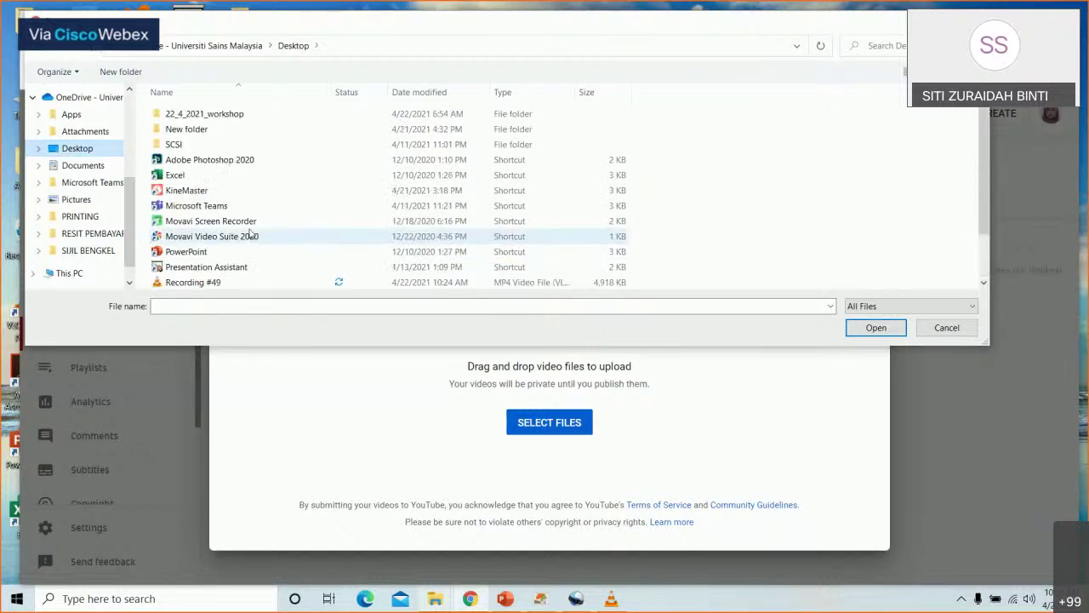
scroll(249, 234, down, 2)
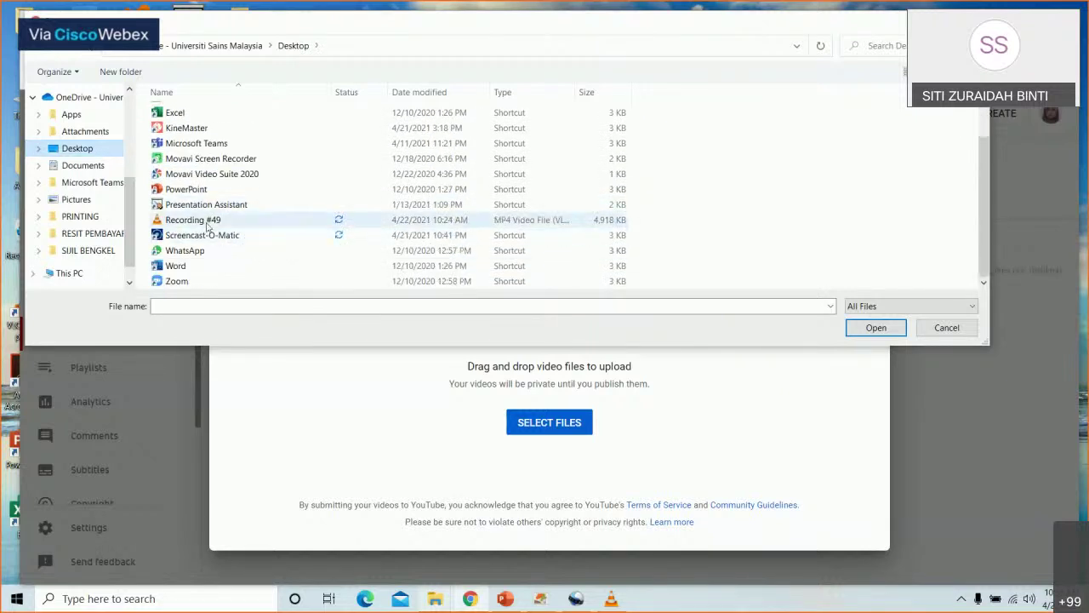
drag(207, 223, 536, 377)
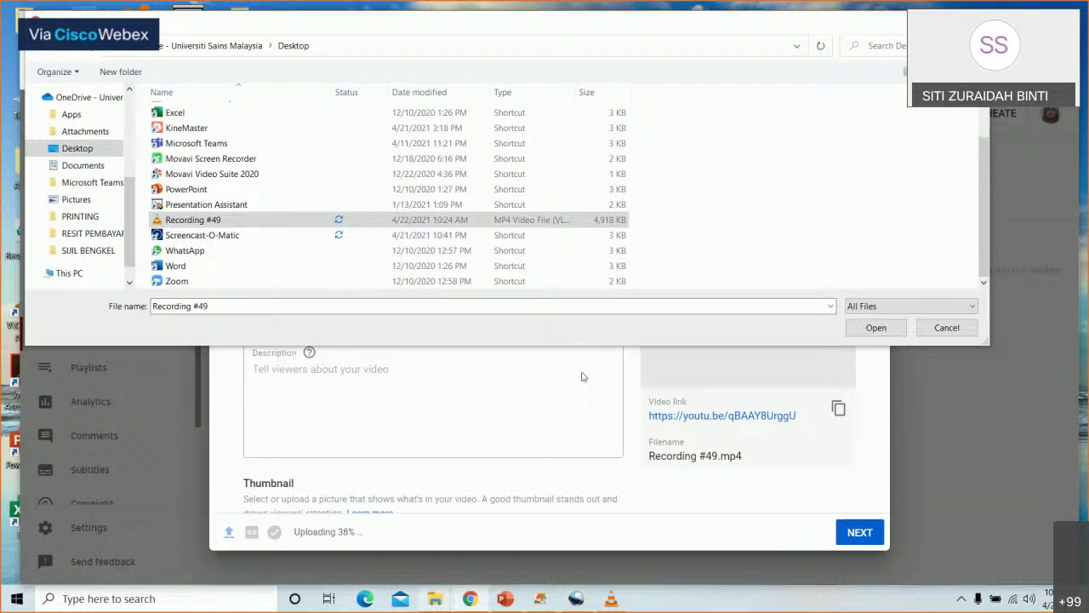
click(946, 328)
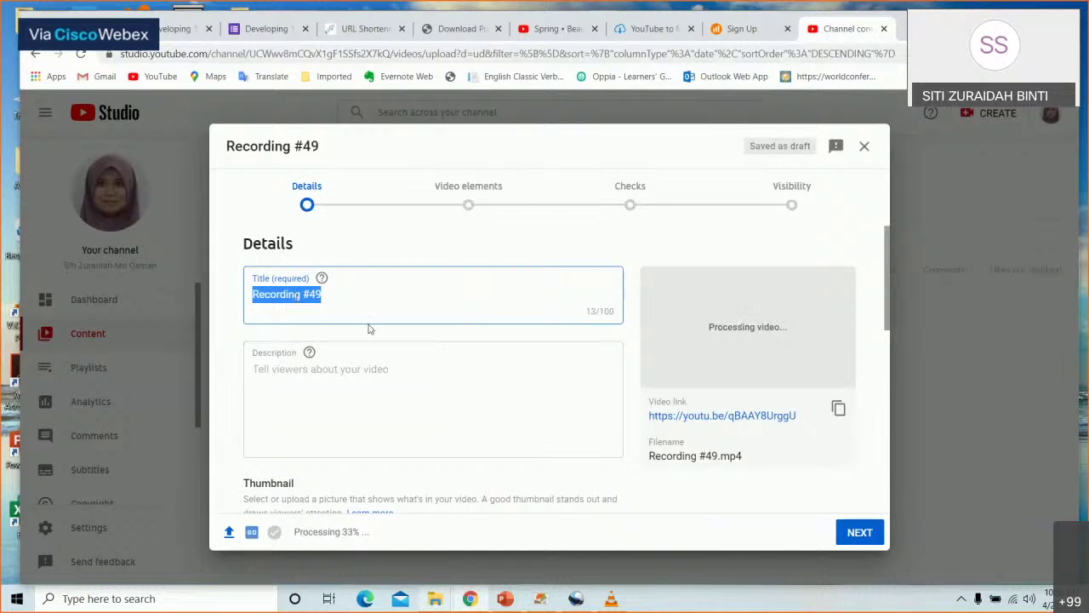
Step: Replace the uploaded video's title with "My Profile Introduction"
text(Profil)
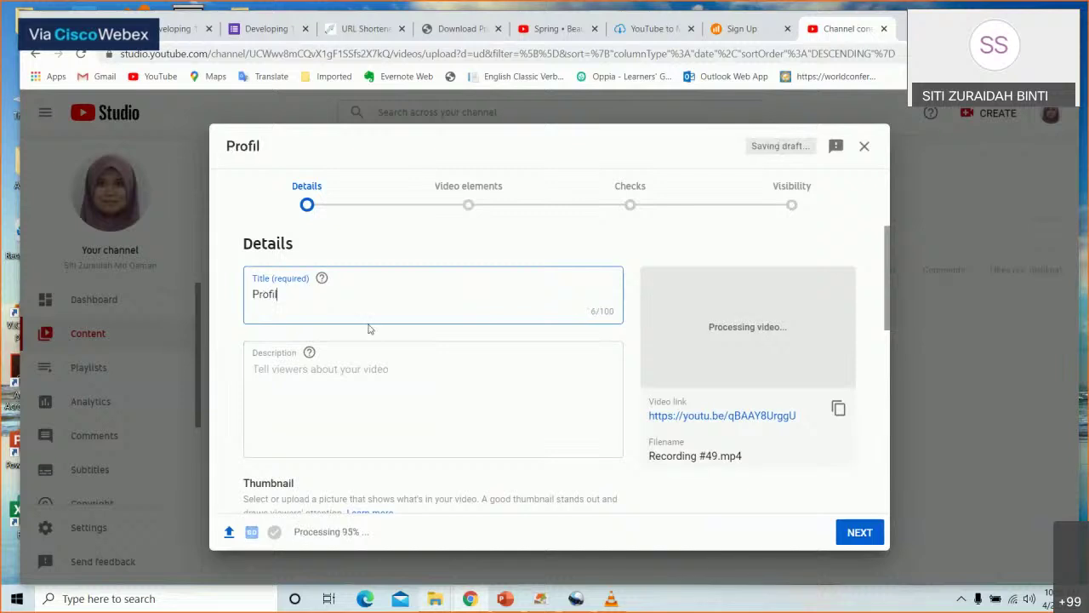
text(e Introd)
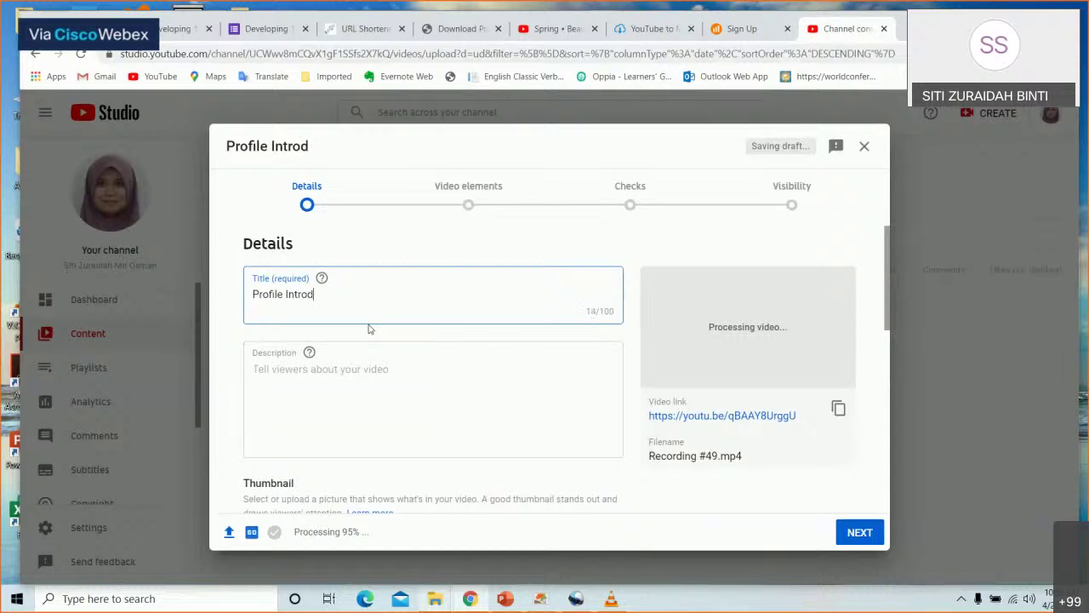
text(uction)
click(253, 295)
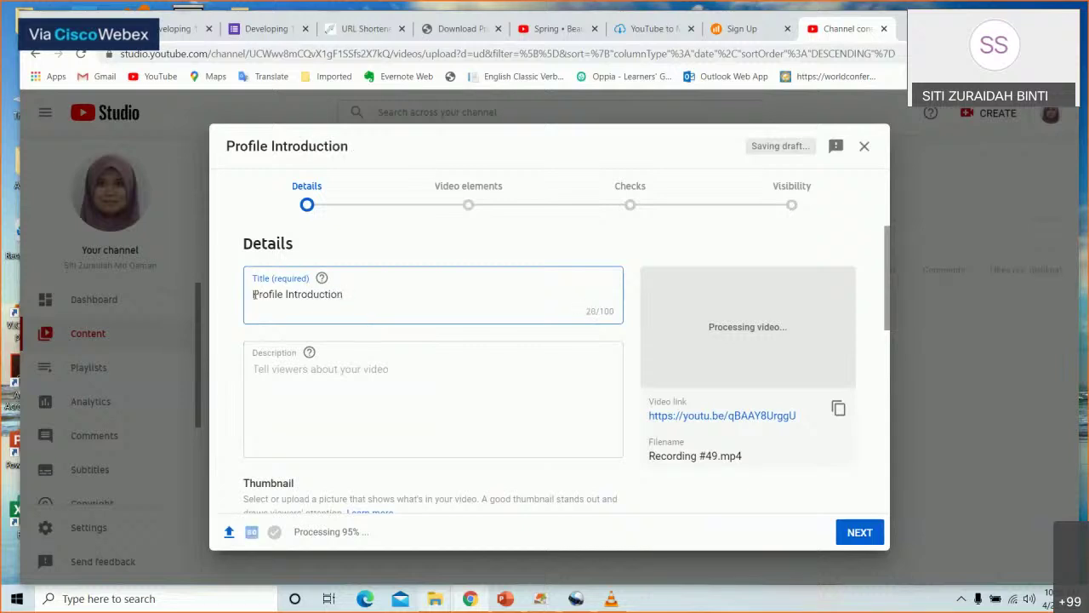
text(My)
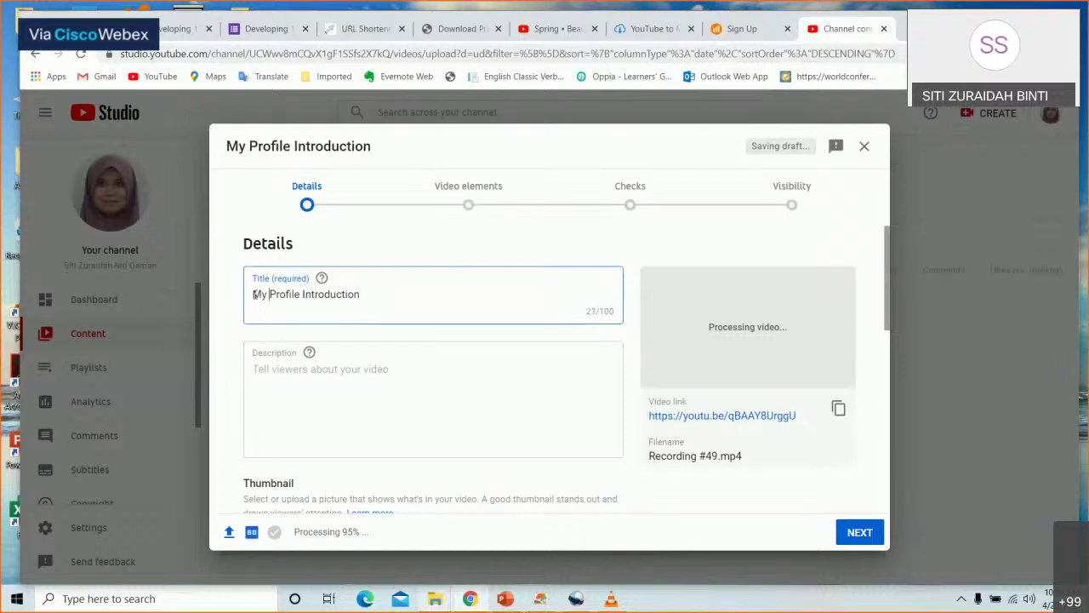
Step: Leave the video's description empty and declare the video as not made for kids
scroll(398, 429, down, 1)
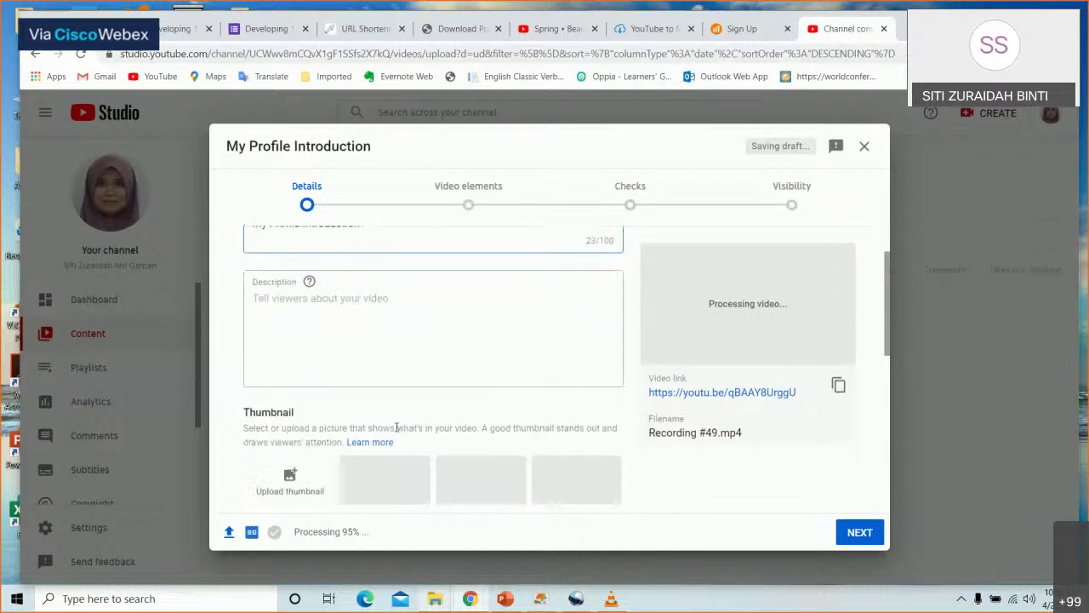
scroll(297, 308, up, 1)
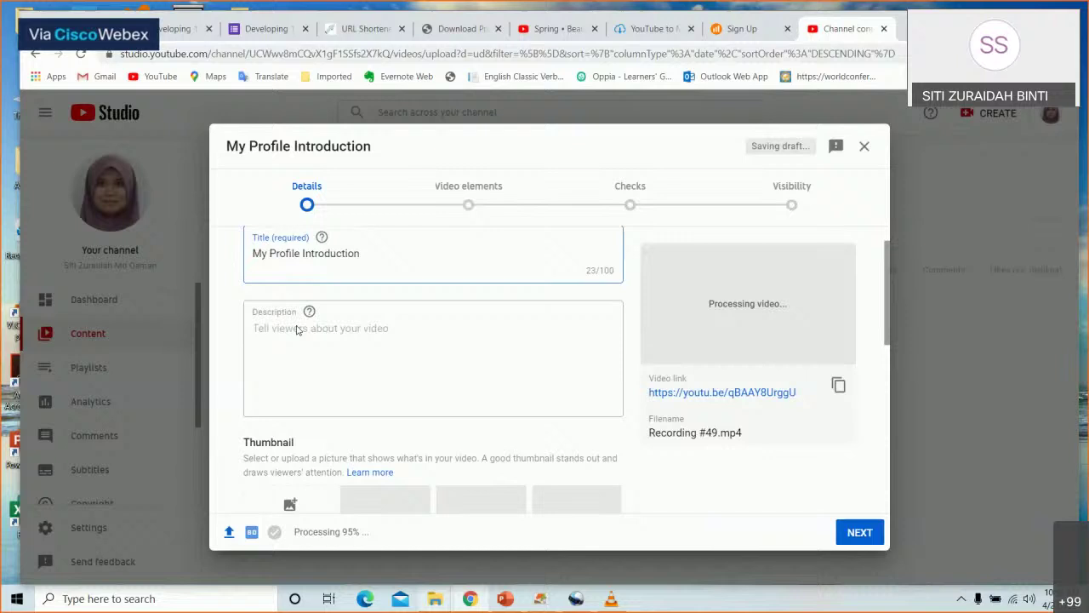
click(324, 373)
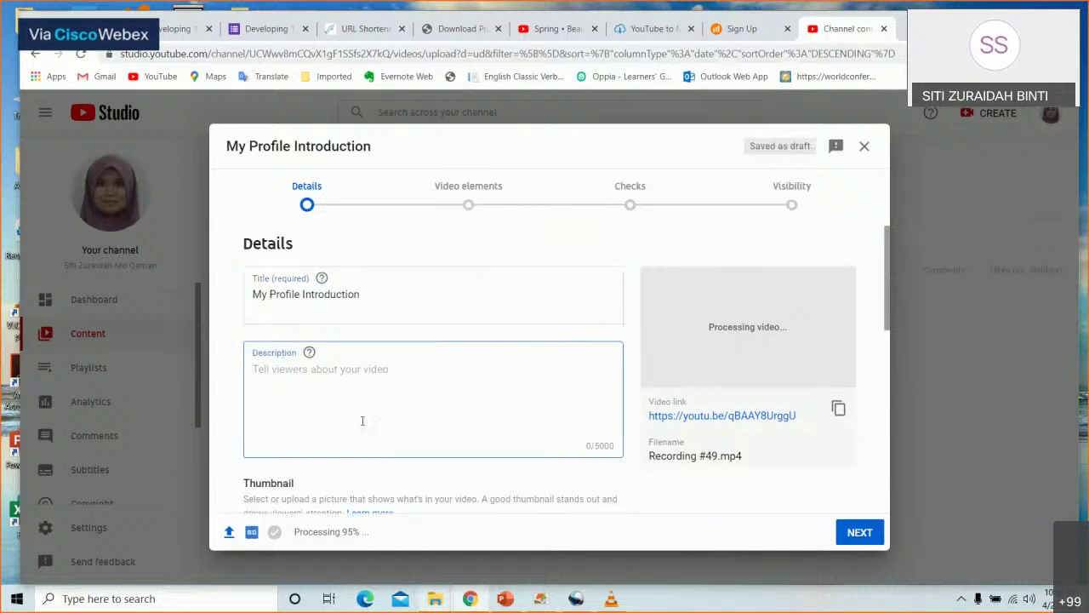
scroll(360, 418, down, 4)
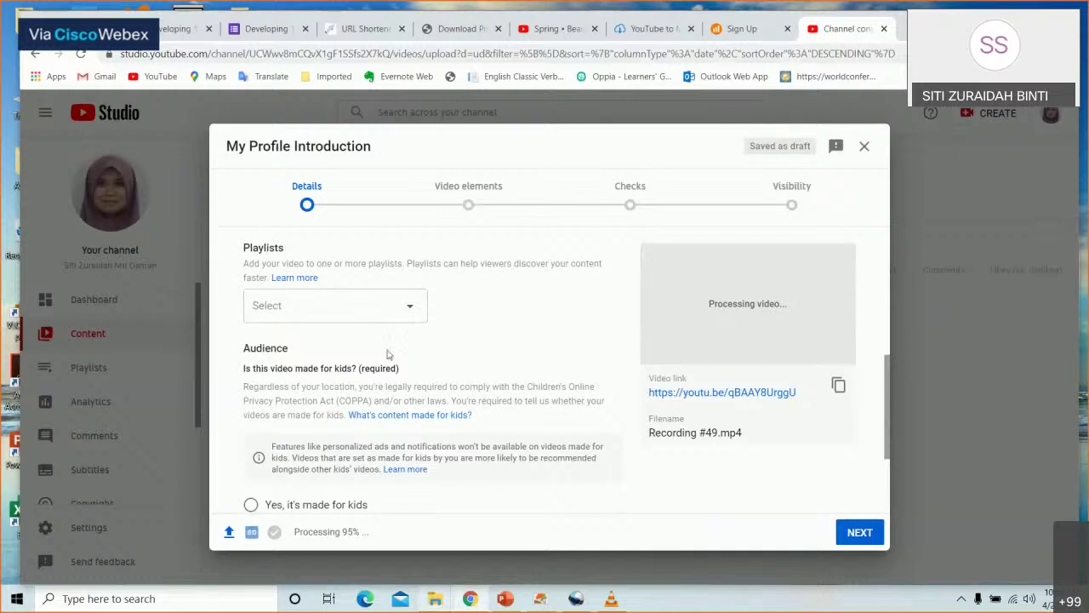
scroll(395, 348, down, 2)
scroll(396, 348, down, 1)
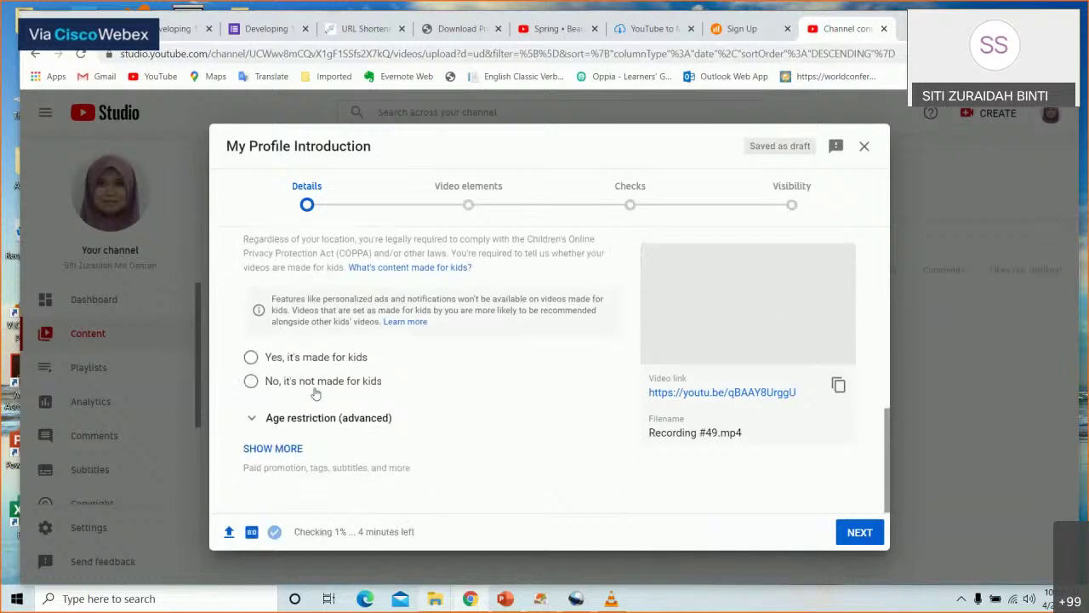
click(252, 385)
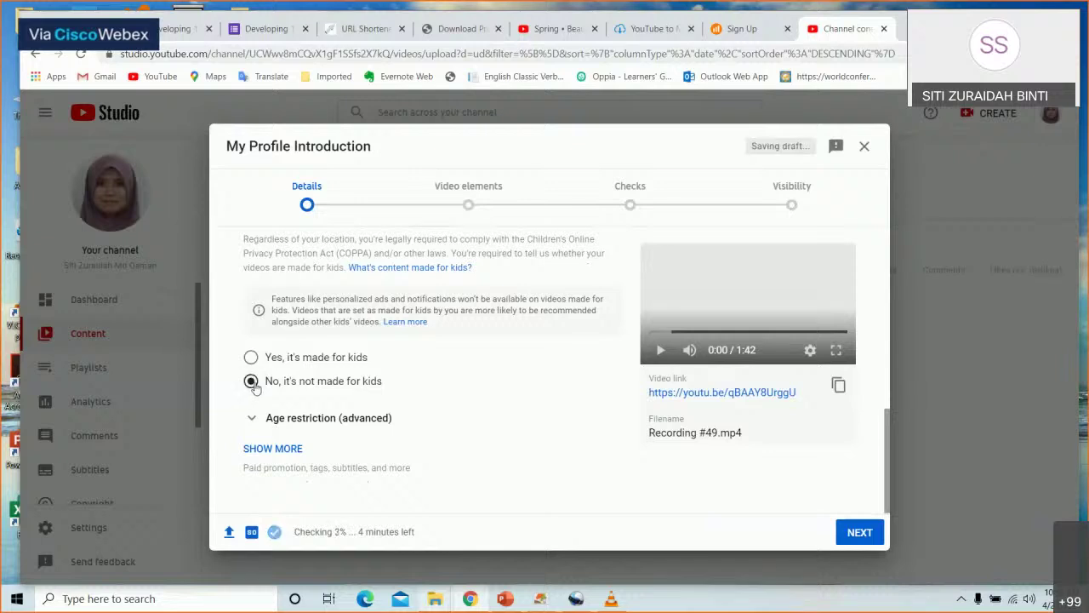
scroll(253, 384, up, 10)
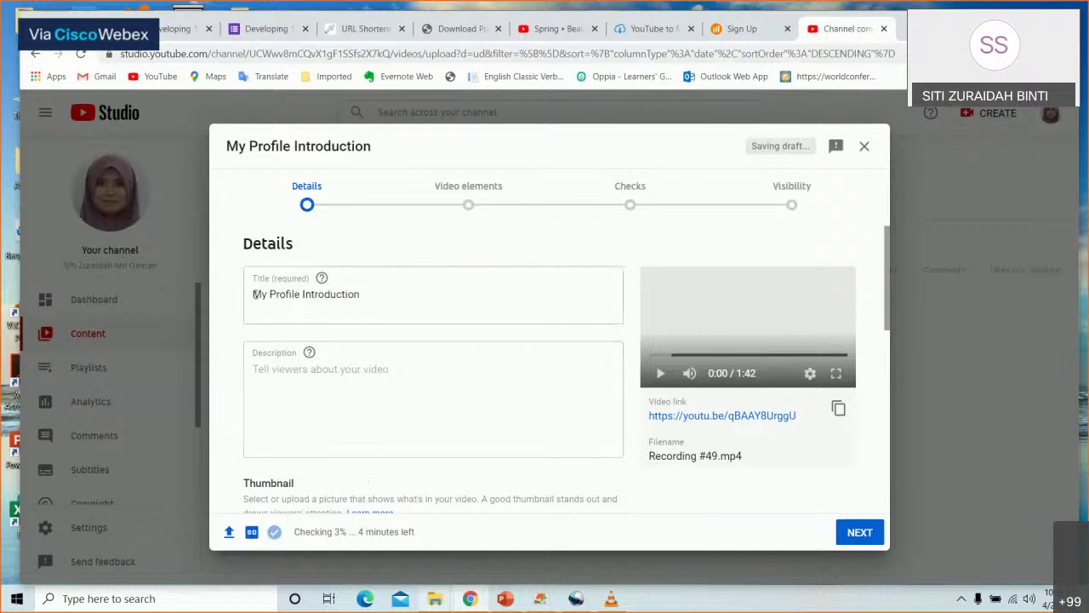
scroll(319, 389, down, 10)
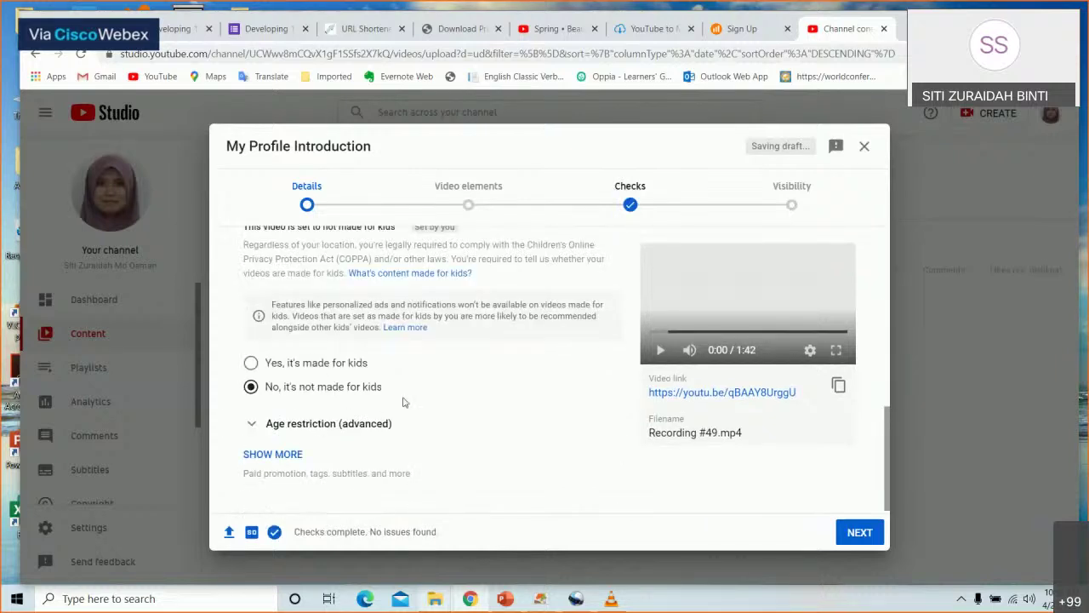
Step: Proceed through the video elements and copyright checks to the visibility settings without adding an end screen or cards
click(858, 531)
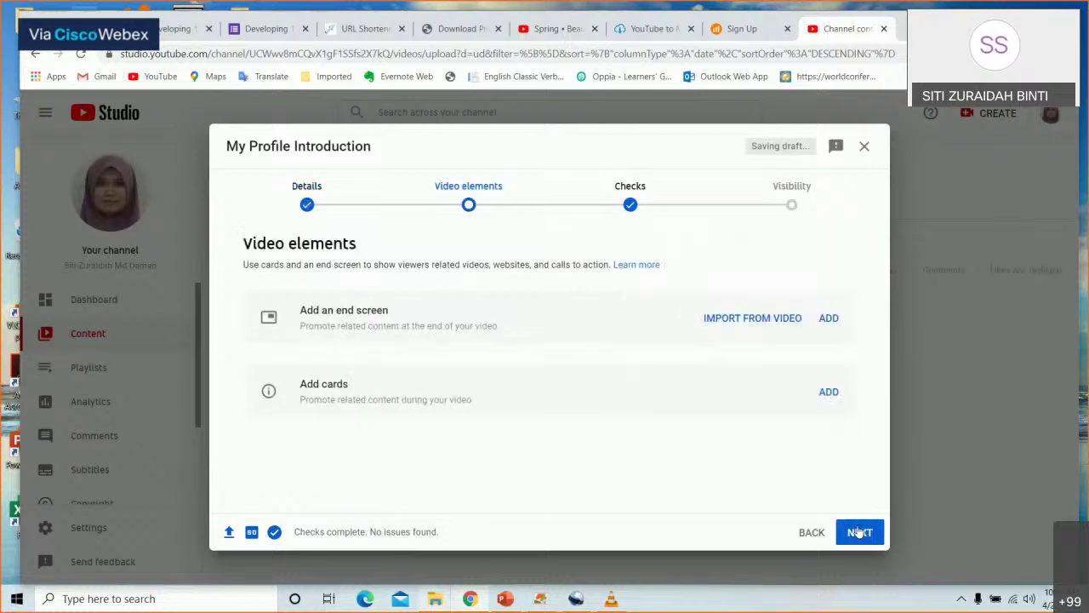
click(860, 531)
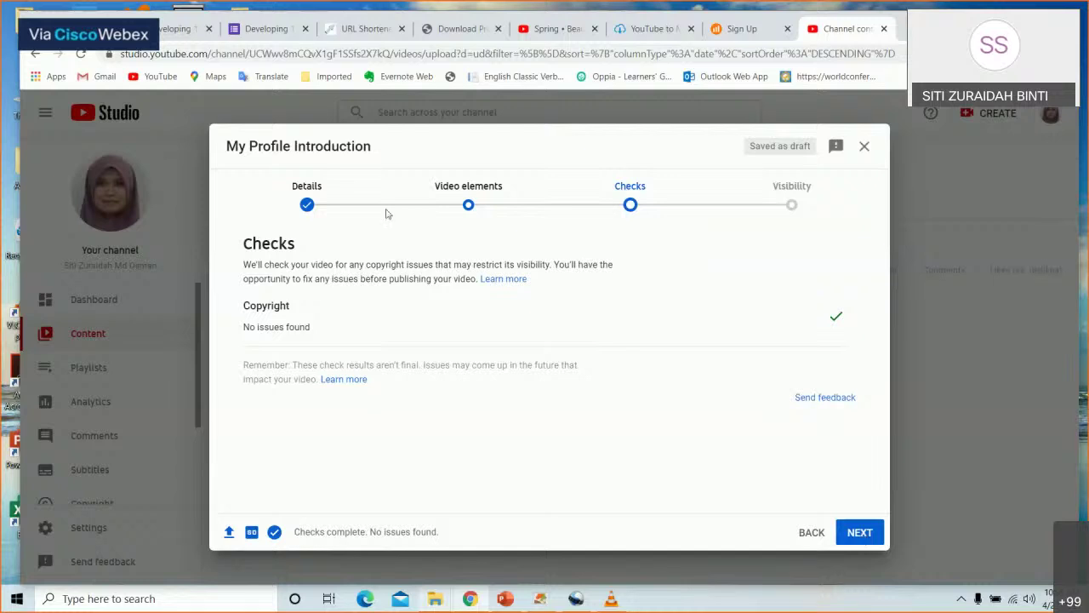
click(864, 533)
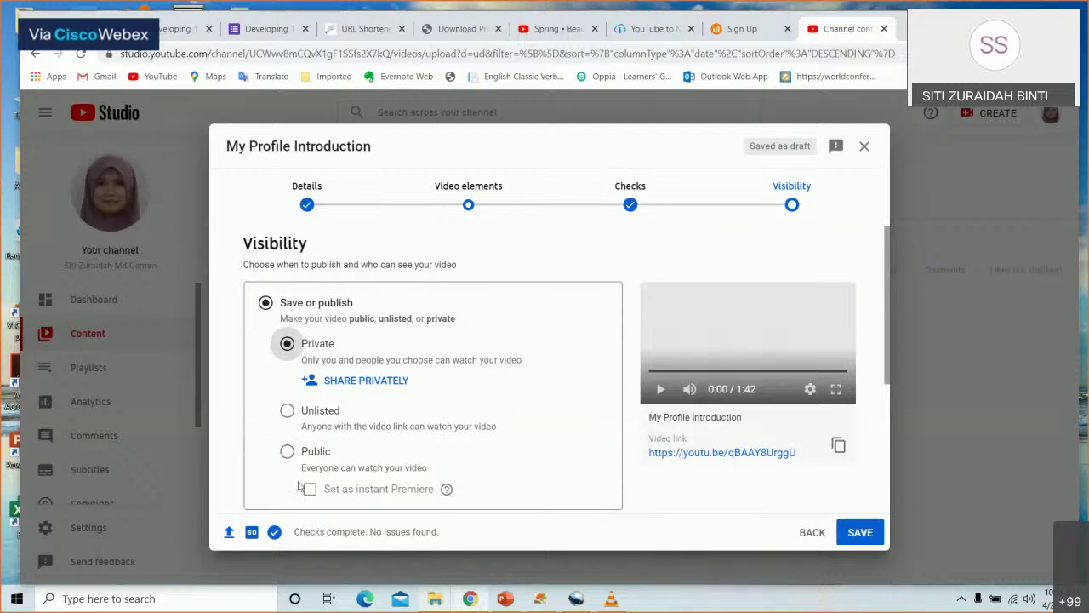
Step: Set the video's visibility to Public, publish it, and dismiss the sharing dialog
click(288, 452)
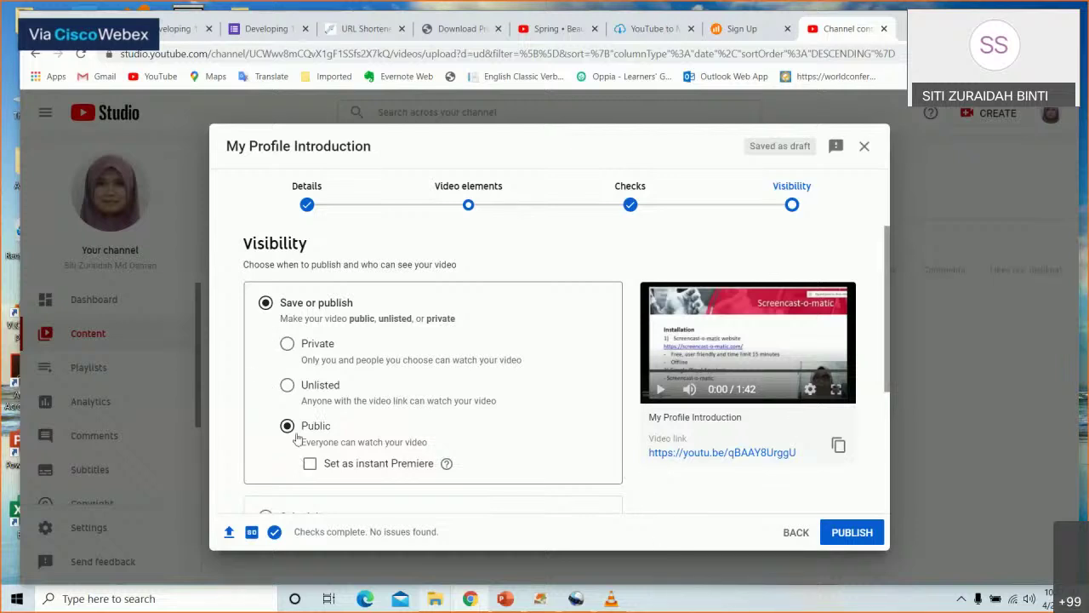
click(287, 349)
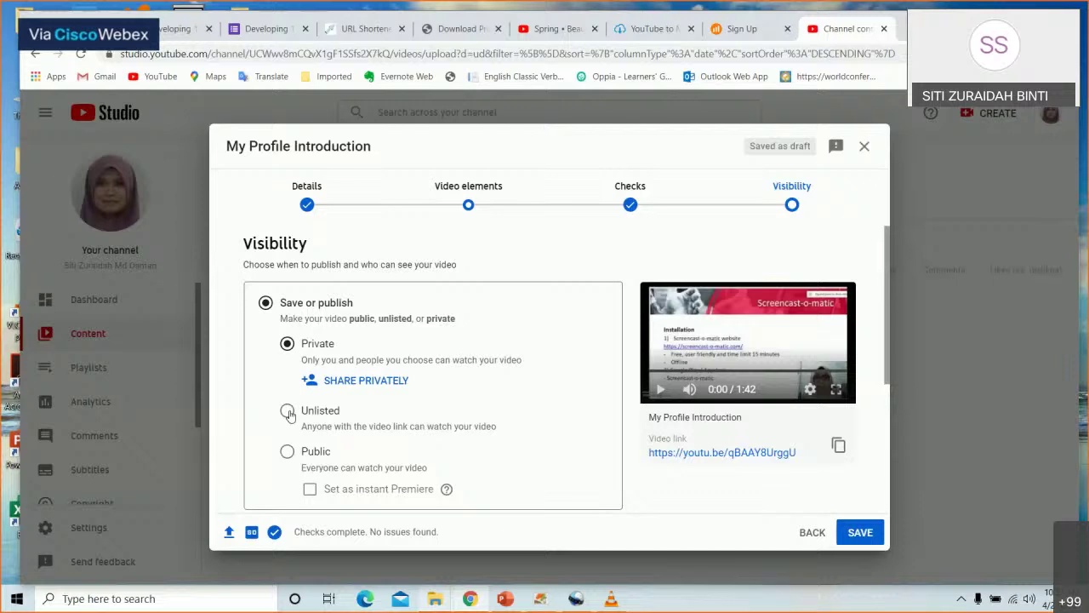
click(288, 453)
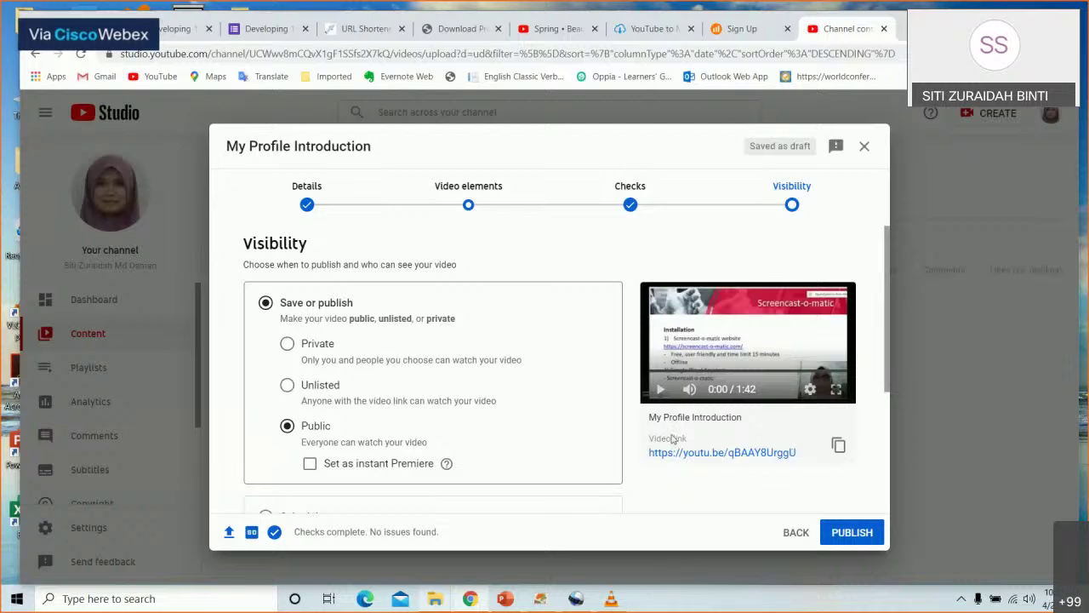
click(869, 540)
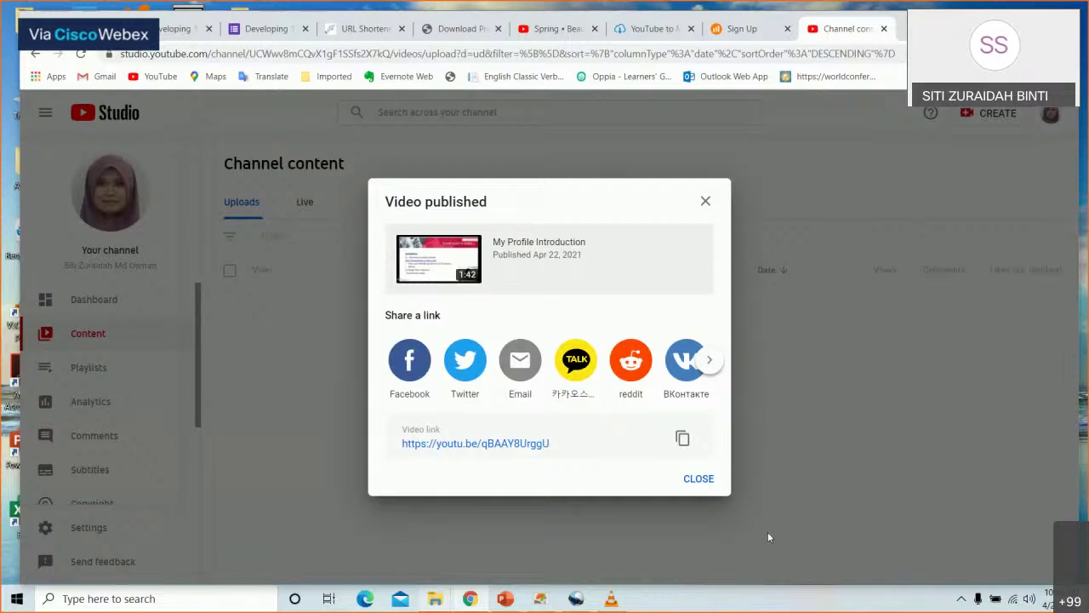
click(703, 484)
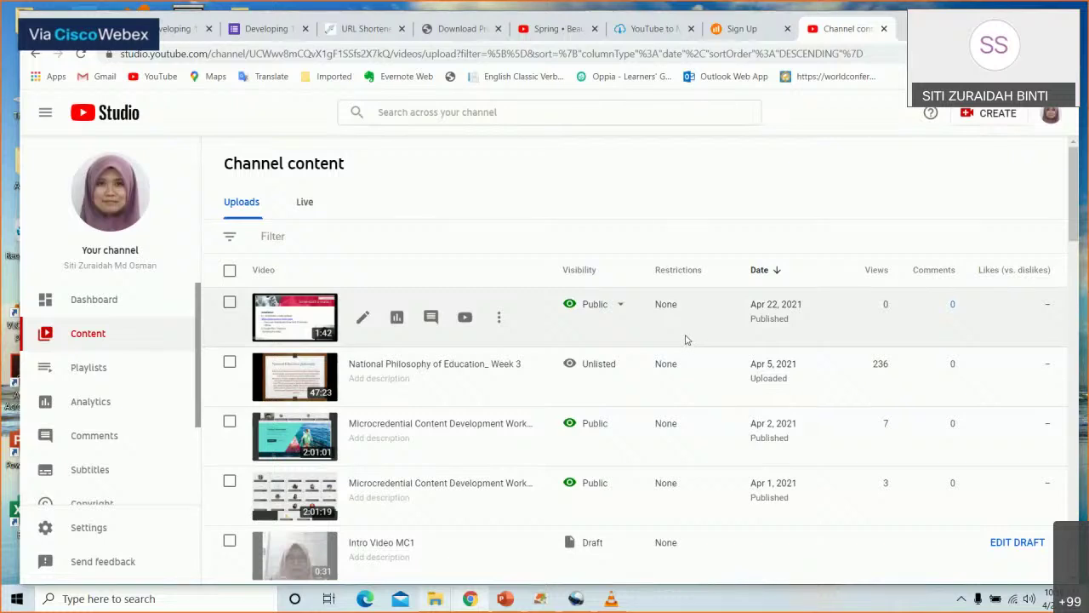
Step: Look through the channel's uploaded videos, examining their visibility, dates and view counts
scroll(685, 340, down, 2)
scroll(366, 315, up, 2)
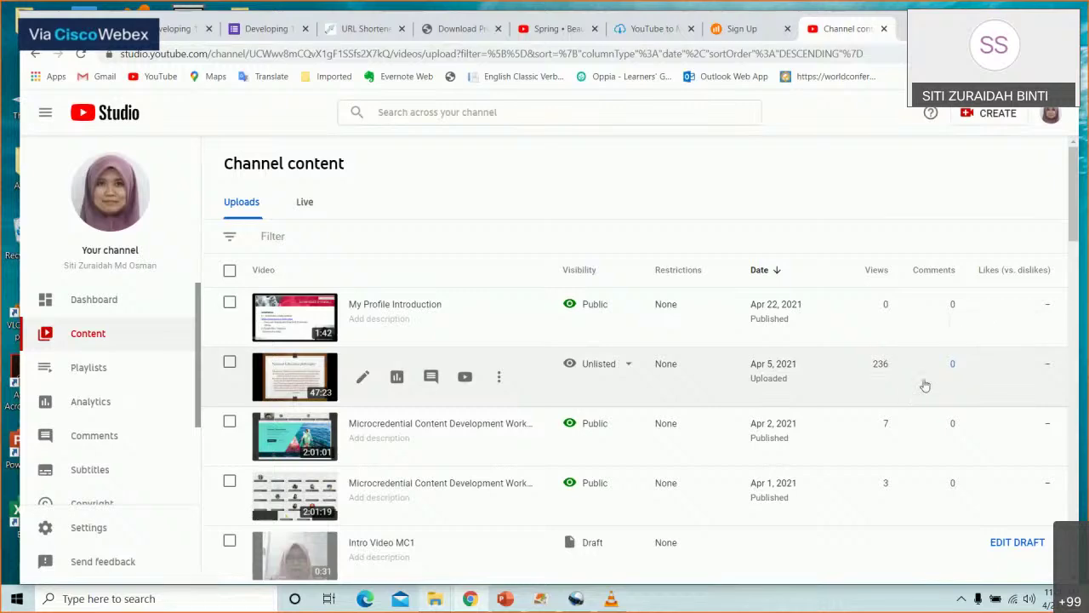
scroll(925, 385, down, 2)
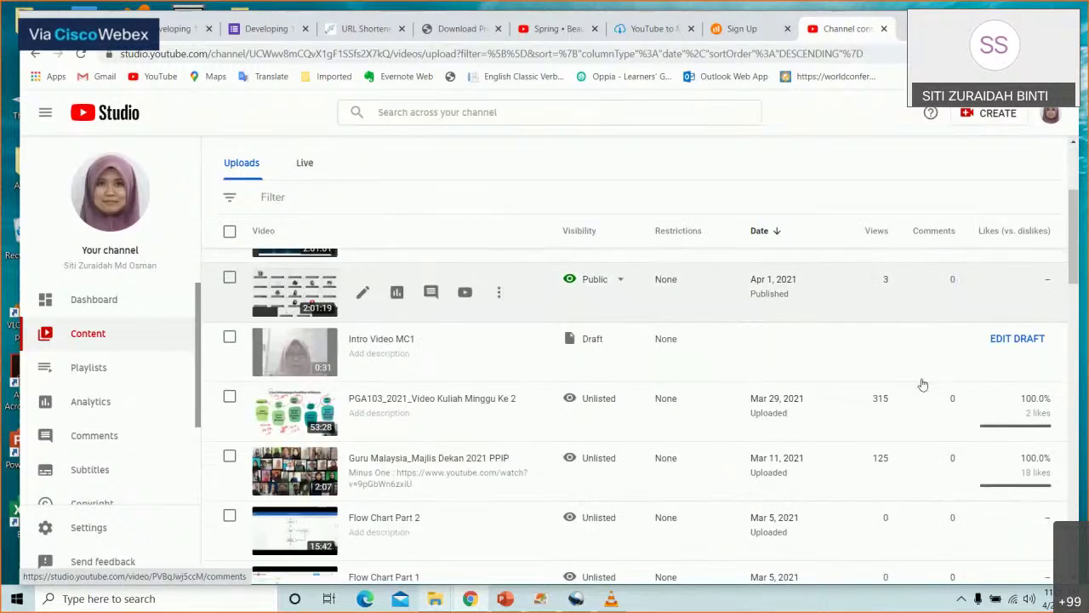
scroll(924, 384, down, 1)
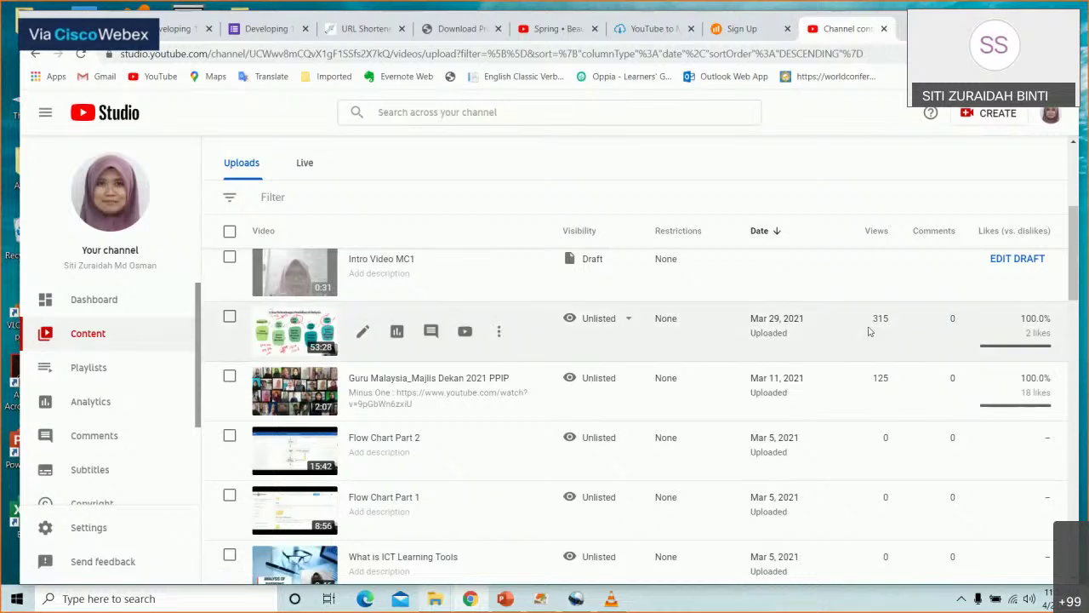
scroll(870, 331, down, 8)
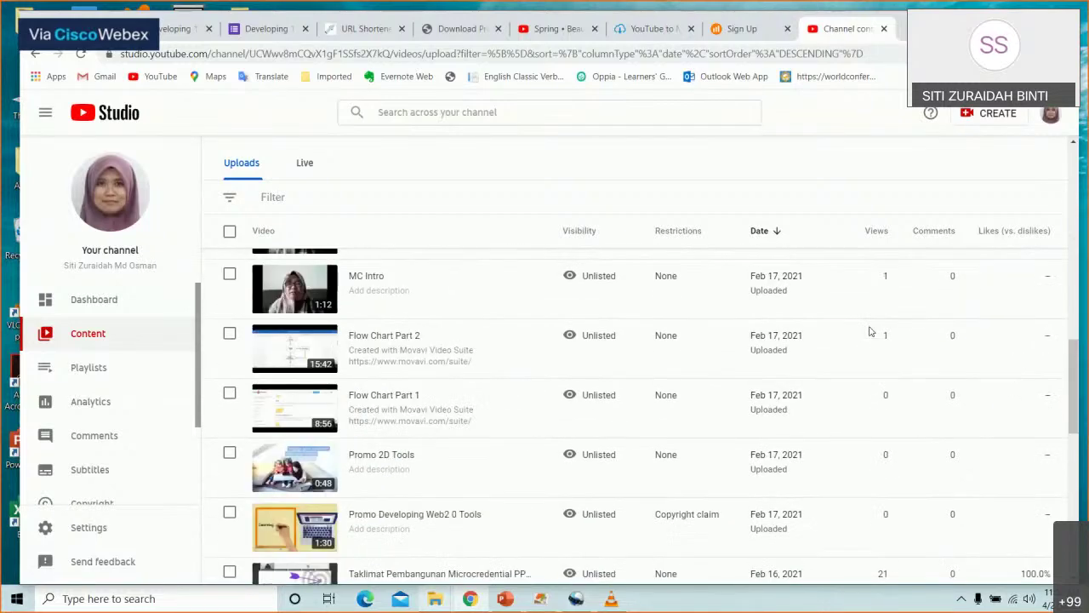
scroll(870, 331, up, 8)
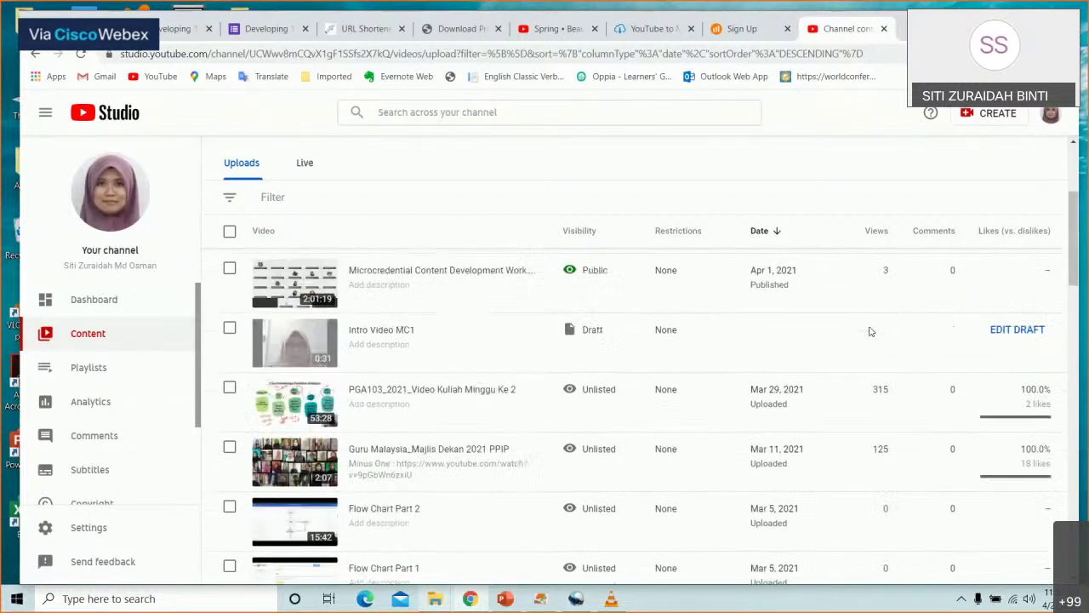
scroll(869, 332, up, 3)
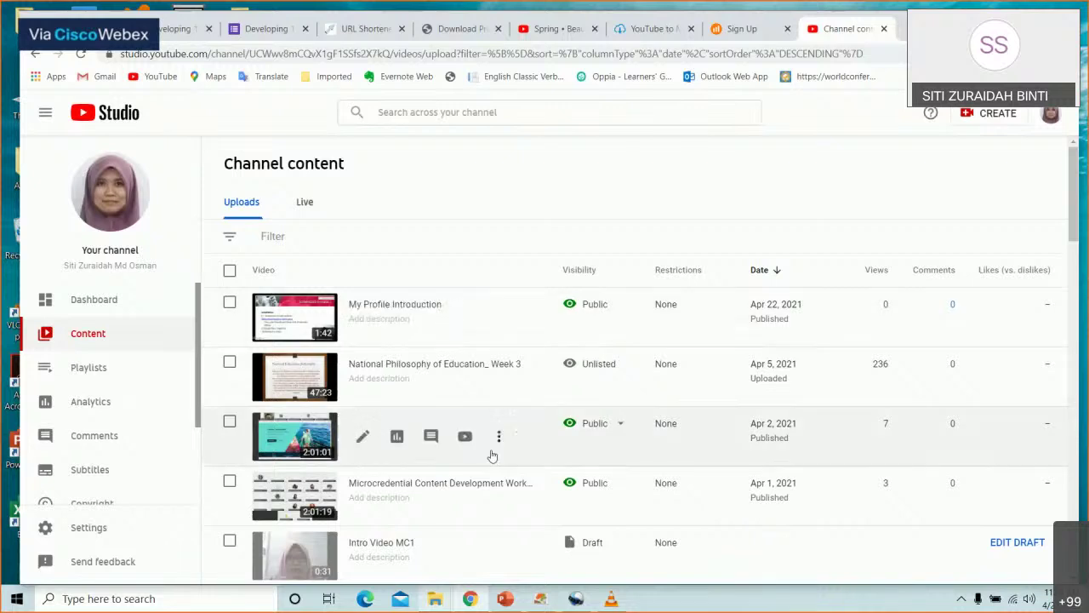
scroll(497, 456, down, 1)
scroll(497, 456, down, 1)
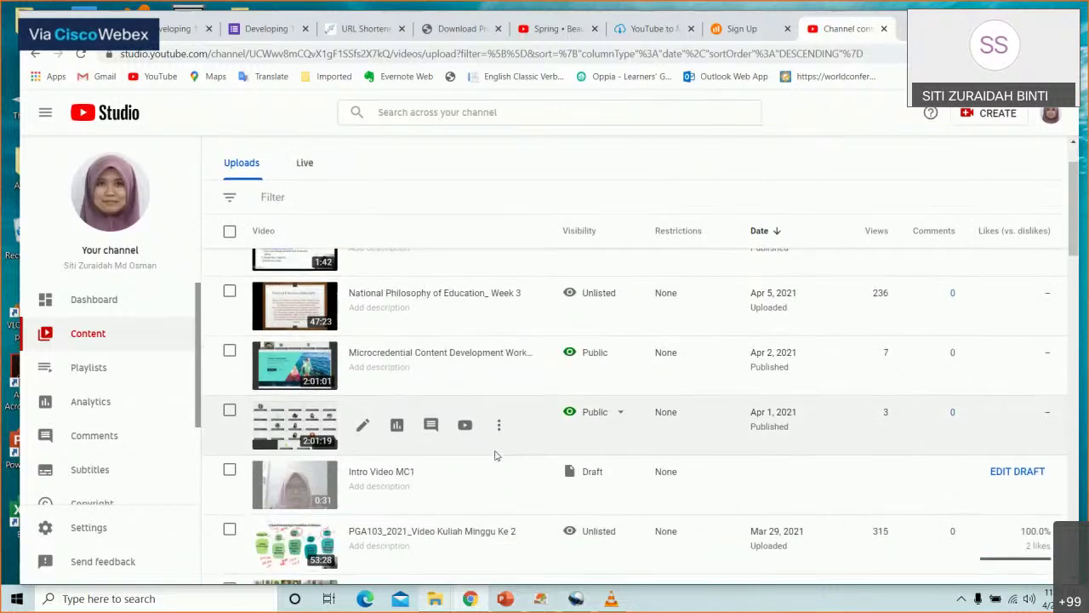
scroll(496, 456, up, 2)
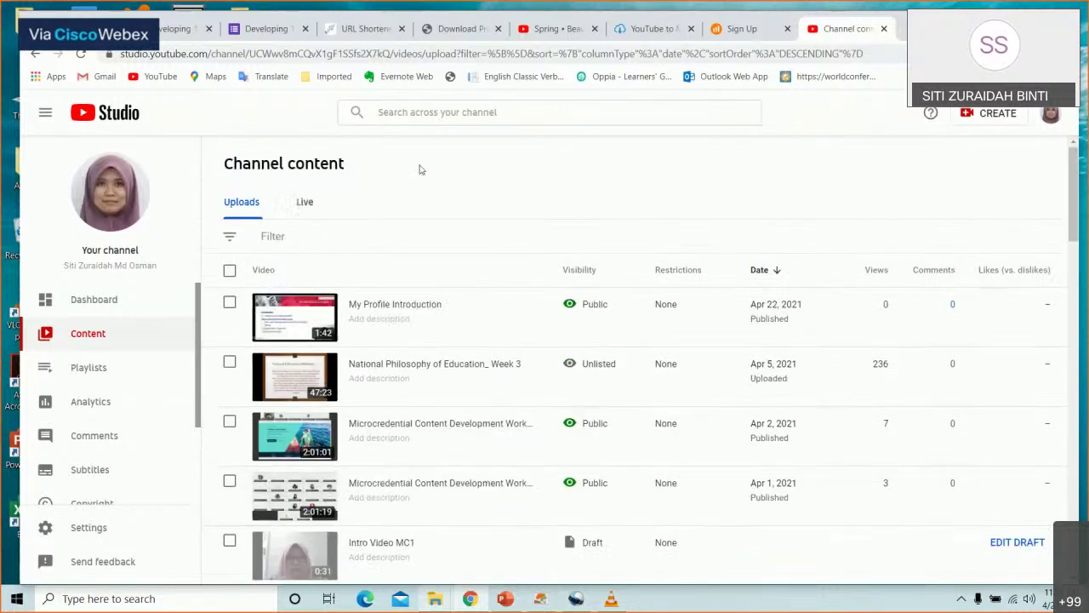
Step: Review the Unlisted, Private and private-sharing visibility options of the My Profile Introduction video, and dismiss them without saving a change
mouse_move(394, 297)
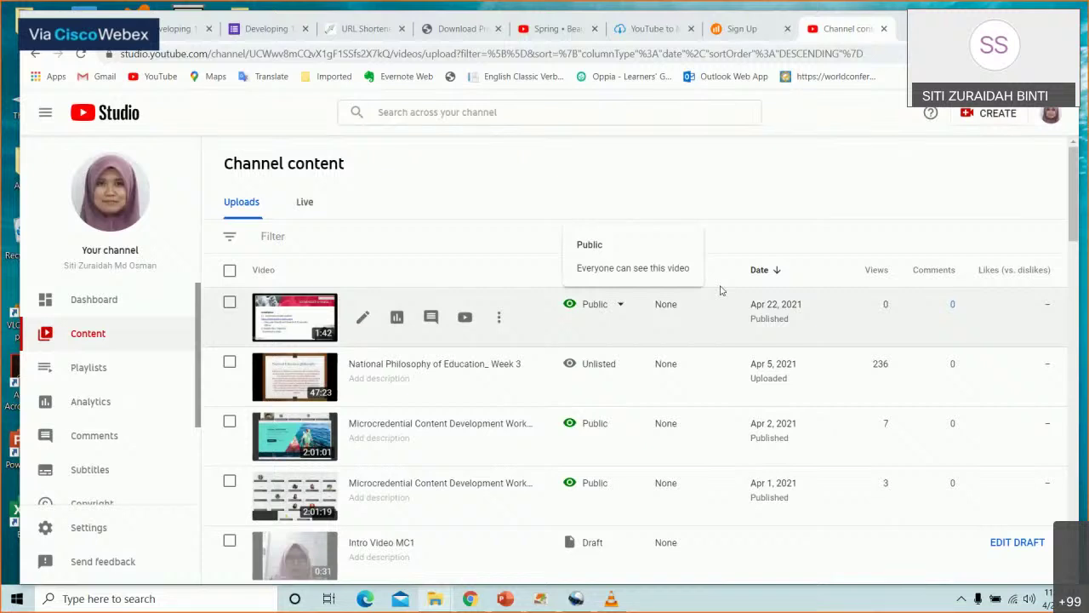
click(620, 309)
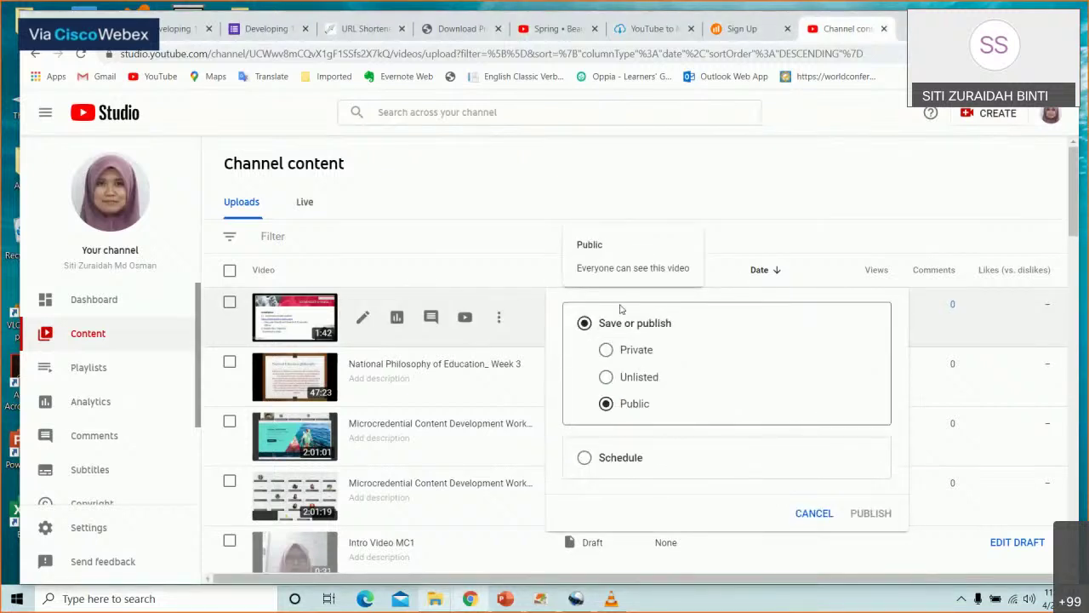
click(637, 381)
click(670, 383)
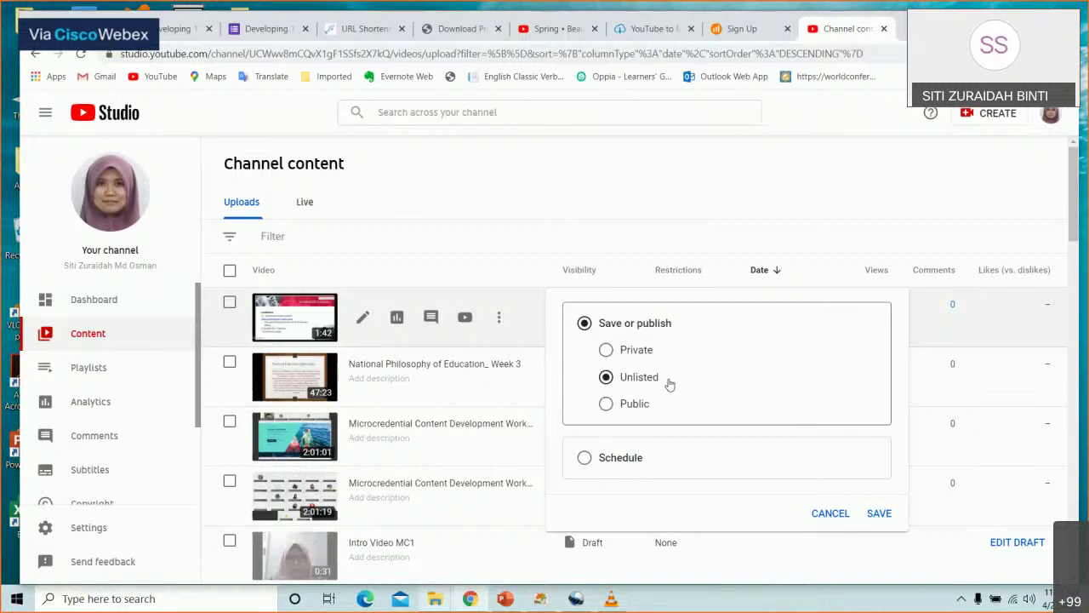
click(606, 353)
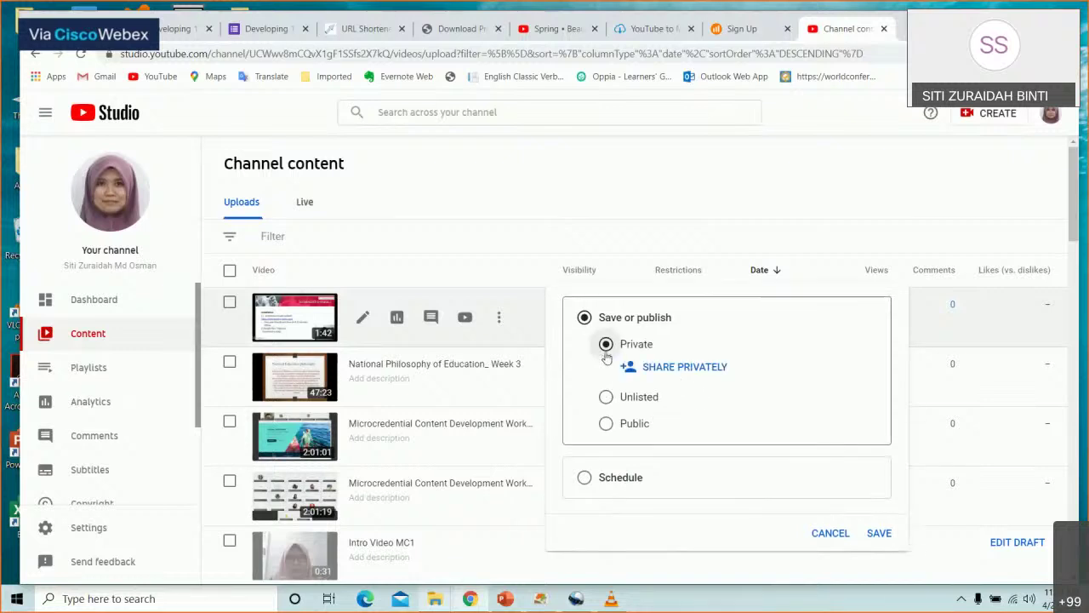
click(695, 373)
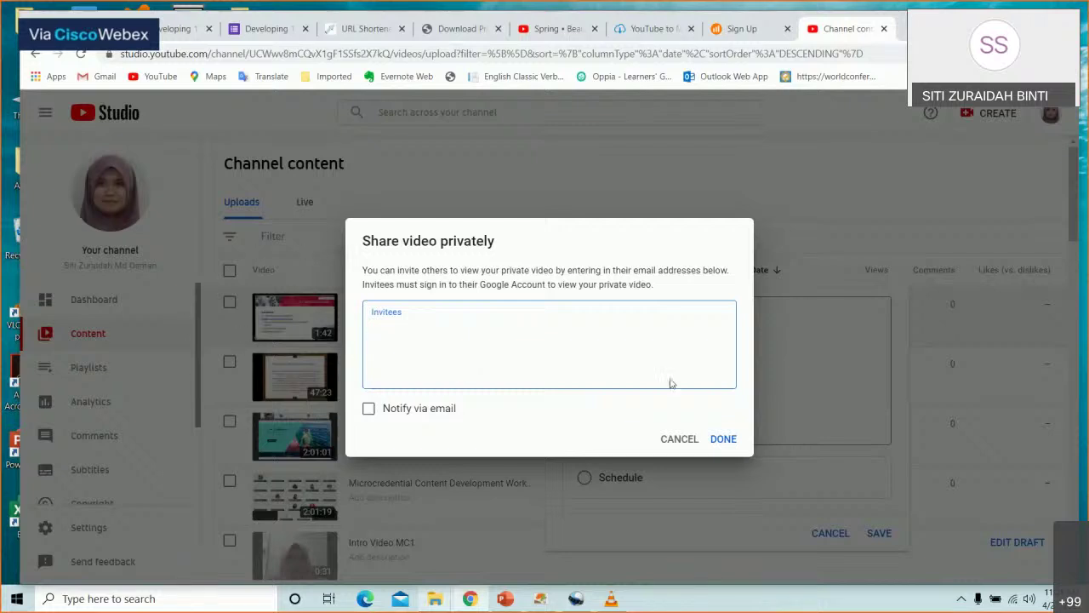
click(681, 441)
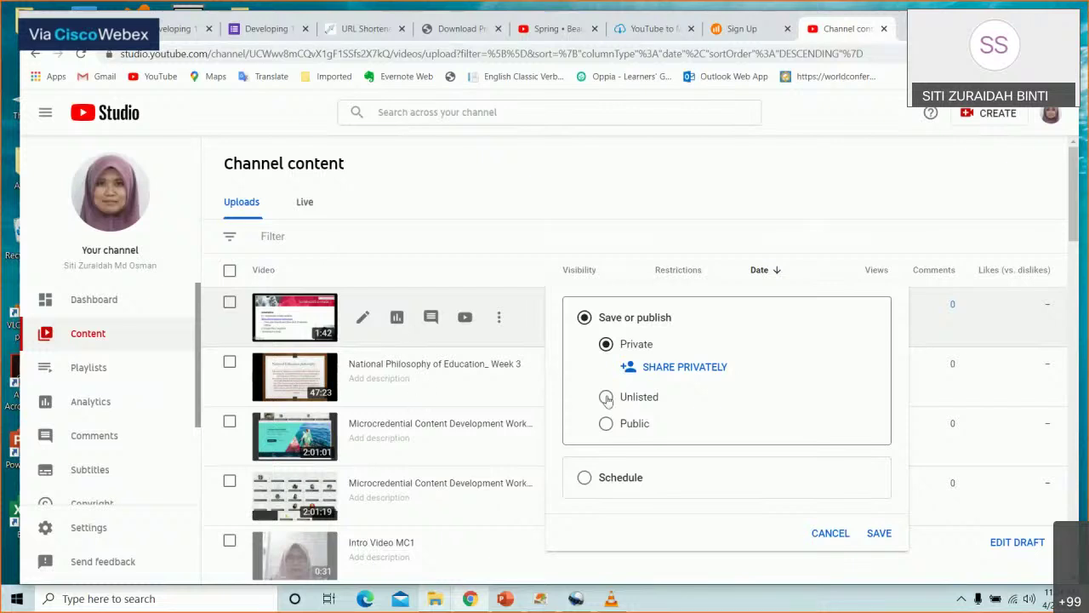
click(844, 257)
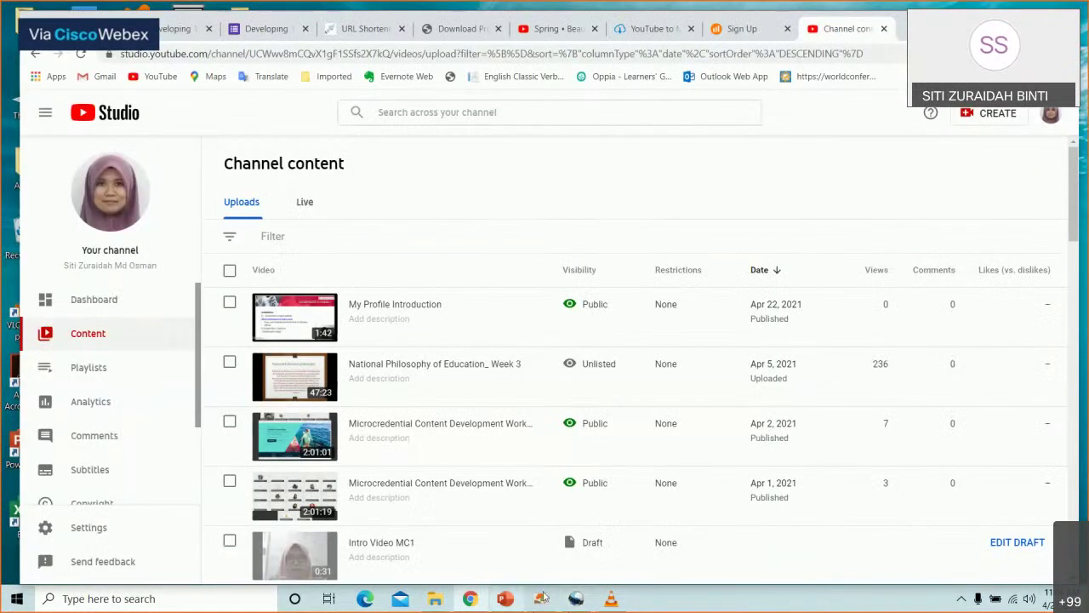
Step: Switch to the PowerPoint workshop slides, follow the download link on the Openshot installation slide, and continue through to the external site
key(alt+Tab)
click(79, 426)
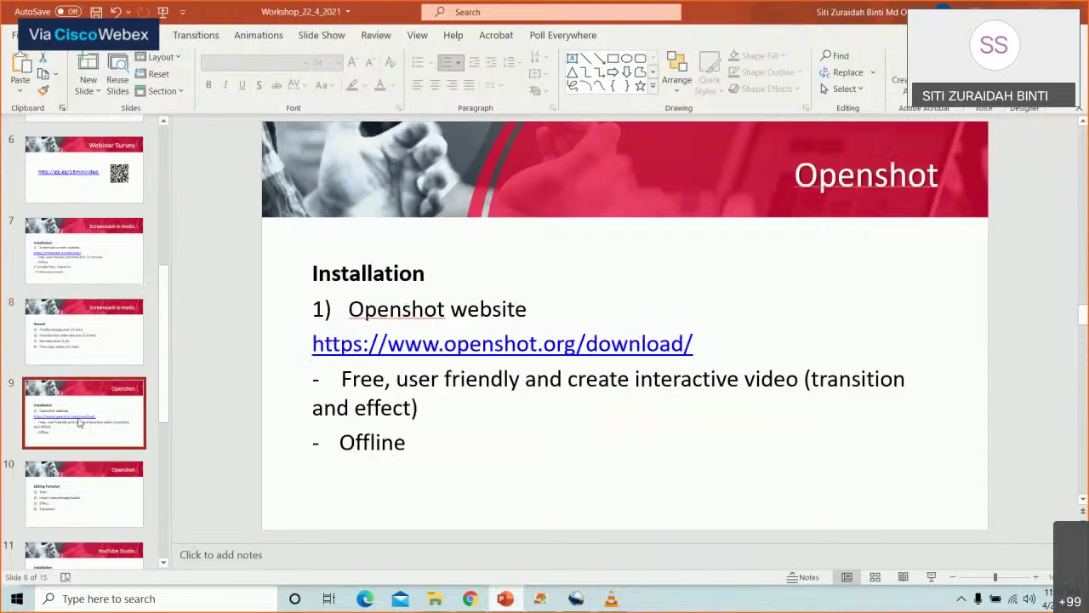
scroll(79, 423, down, 1)
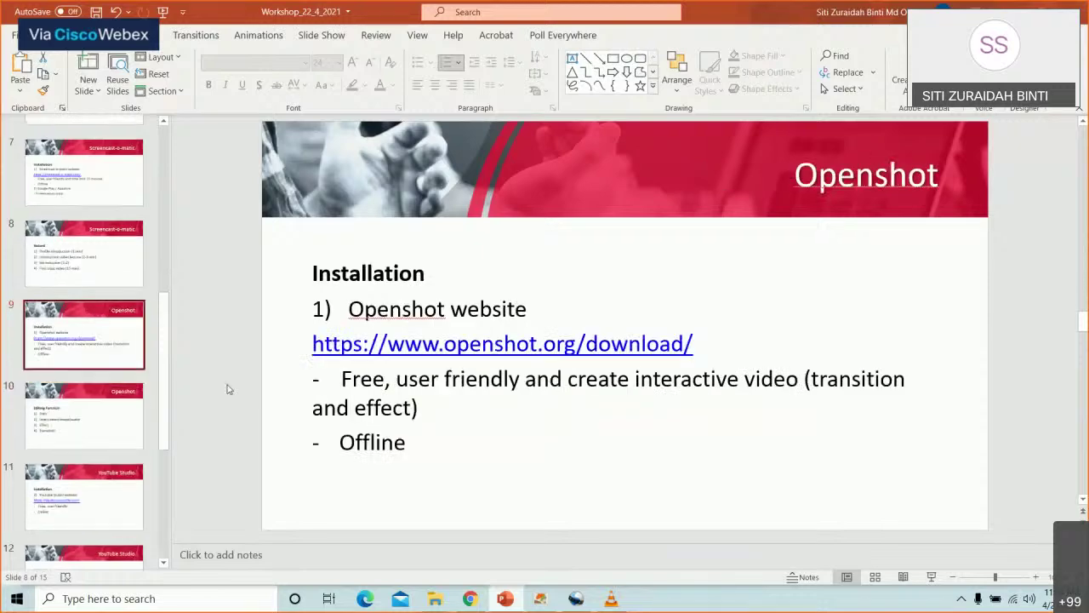
click(699, 345)
drag(699, 344, 287, 354)
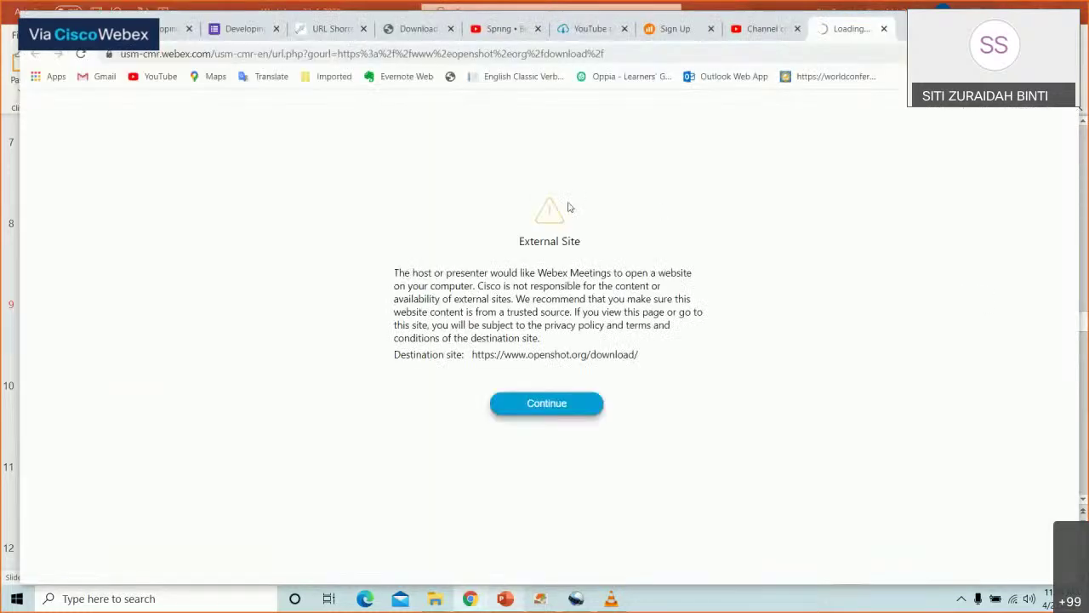
click(563, 407)
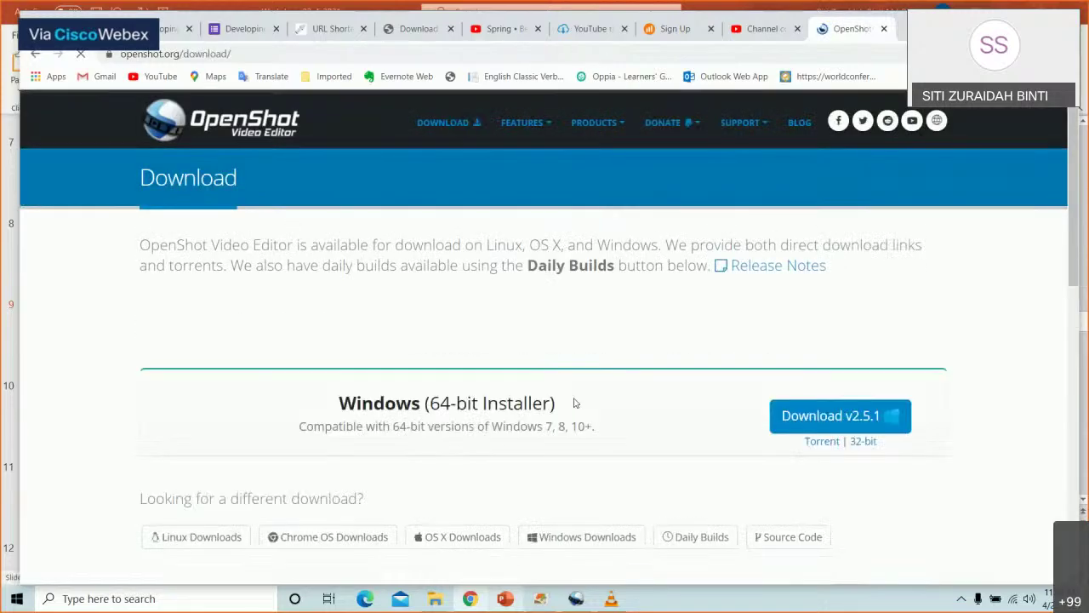
Step: Look over the OS X and Windows download options, and download the 64-bit Windows installer for OpenShot v2.5.1
scroll(572, 370, down, 3)
scroll(572, 370, down, 2)
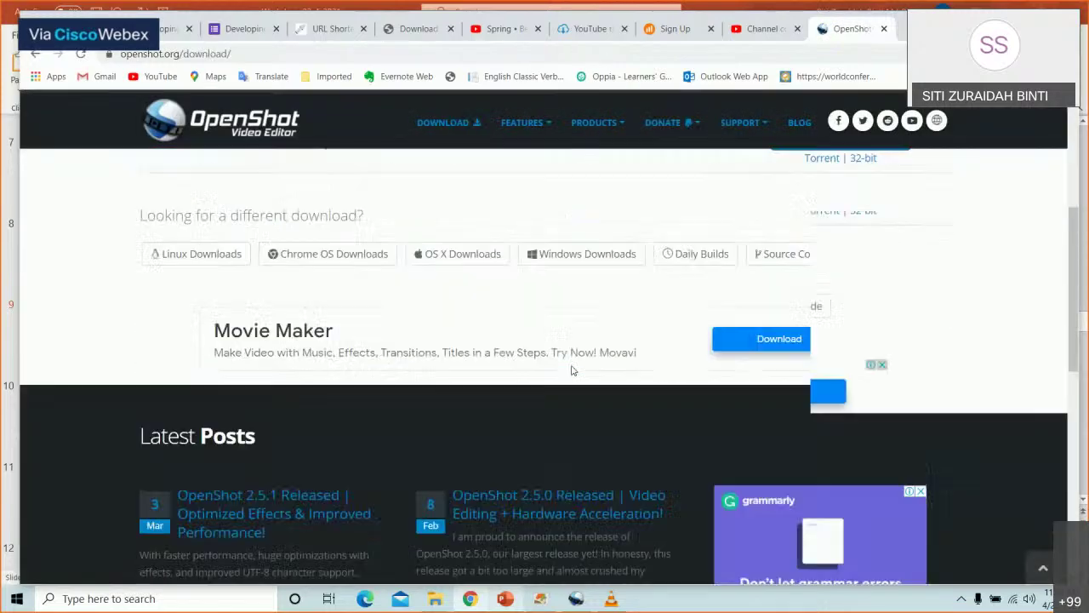
scroll(572, 370, up, 3)
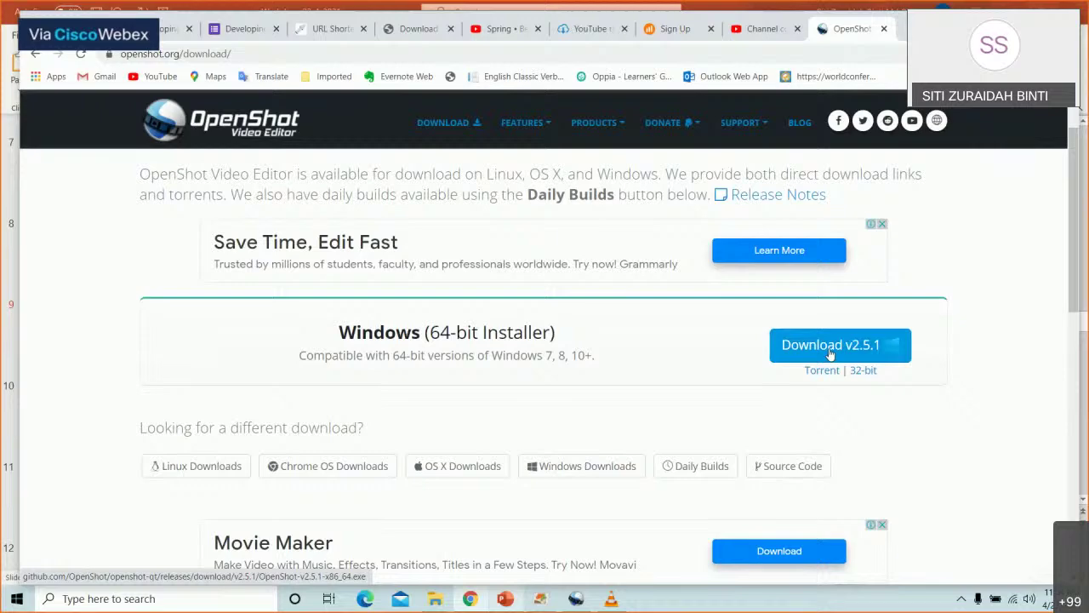
scroll(545, 331, up, 1)
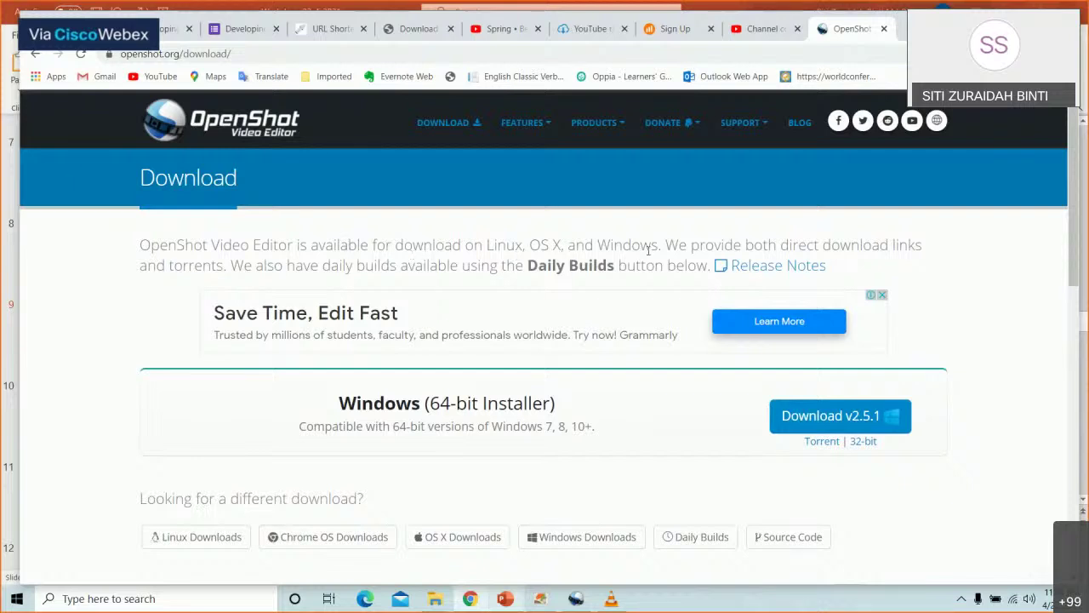
scroll(505, 290, down, 1)
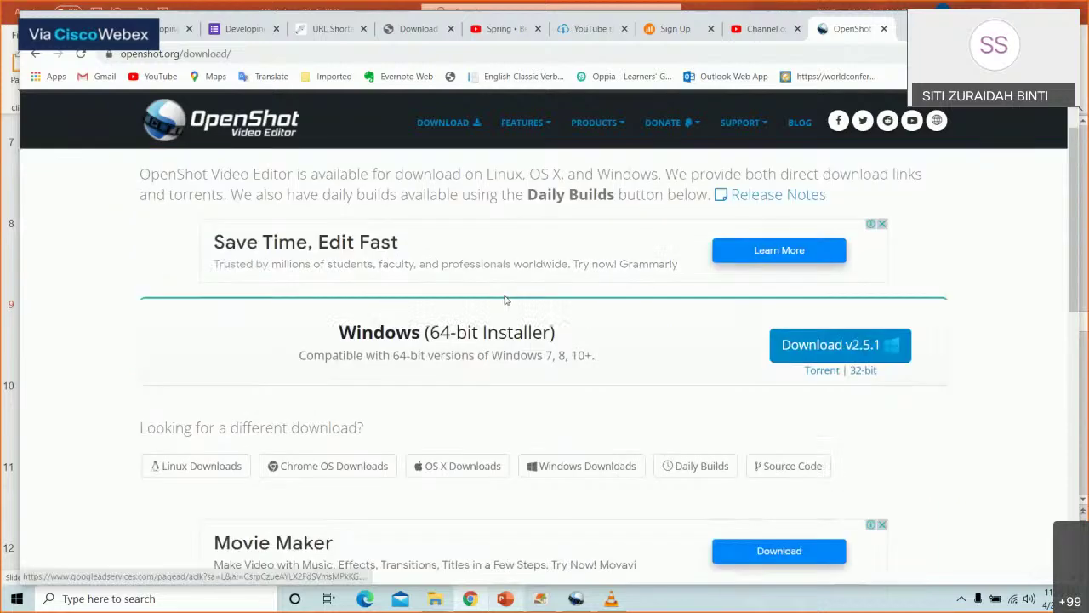
scroll(505, 300, down, 2)
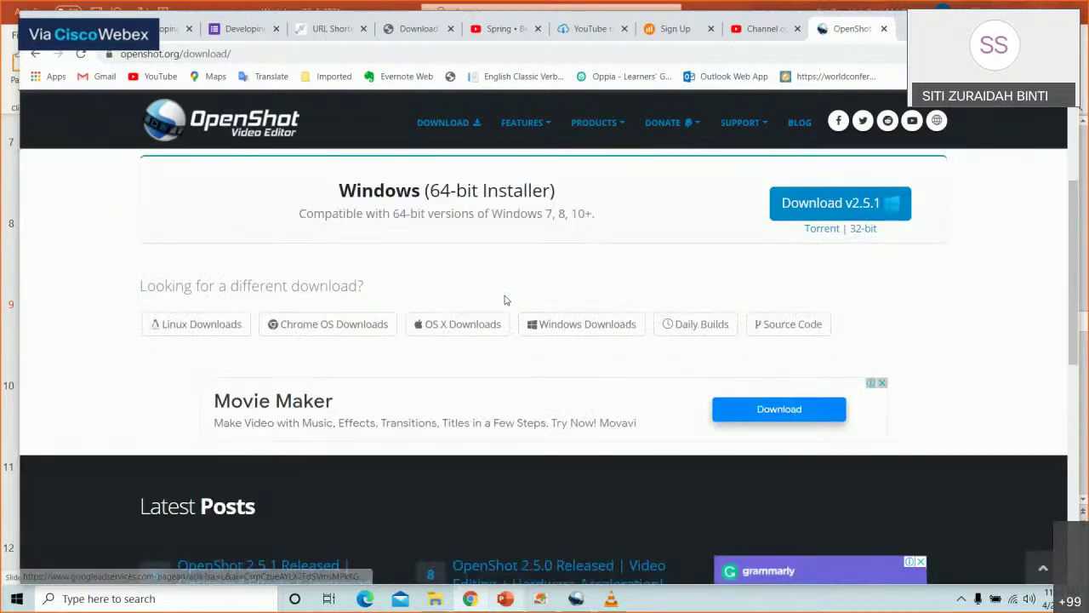
click(458, 330)
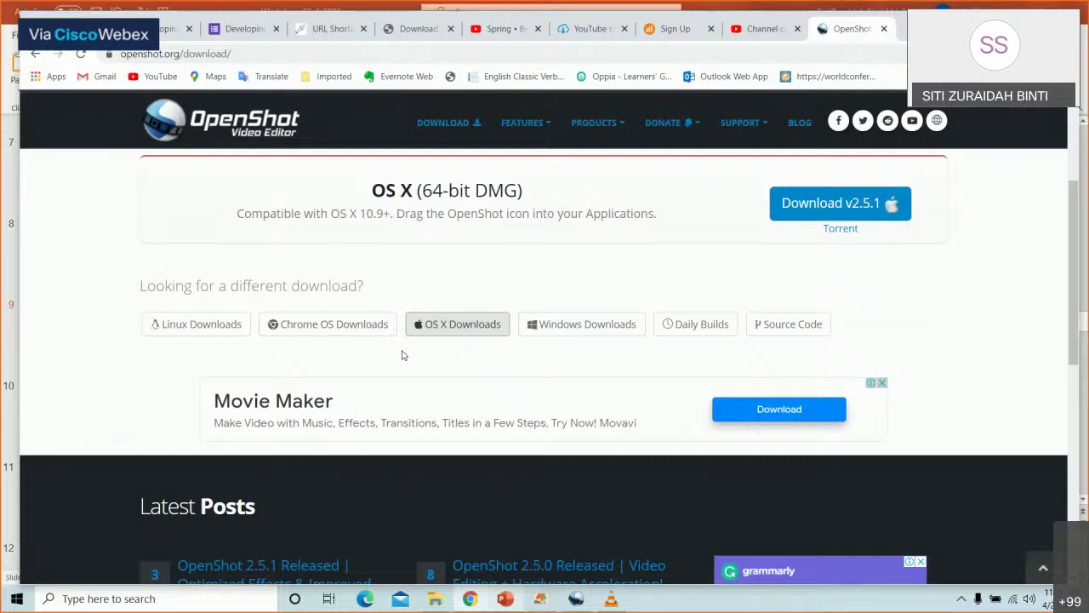
click(541, 337)
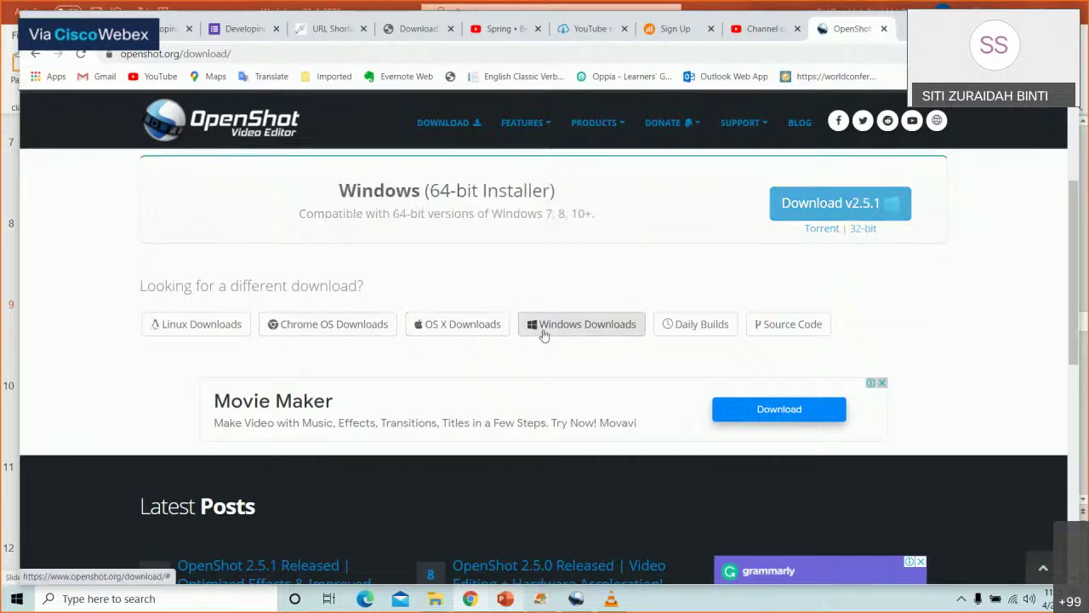
click(834, 346)
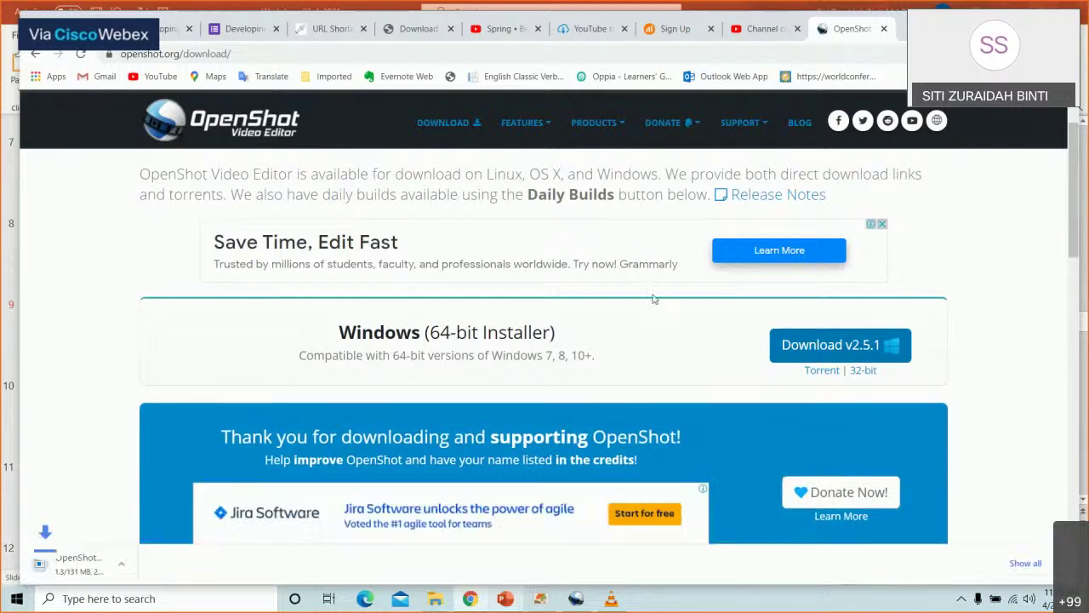
scroll(654, 298, down, 3)
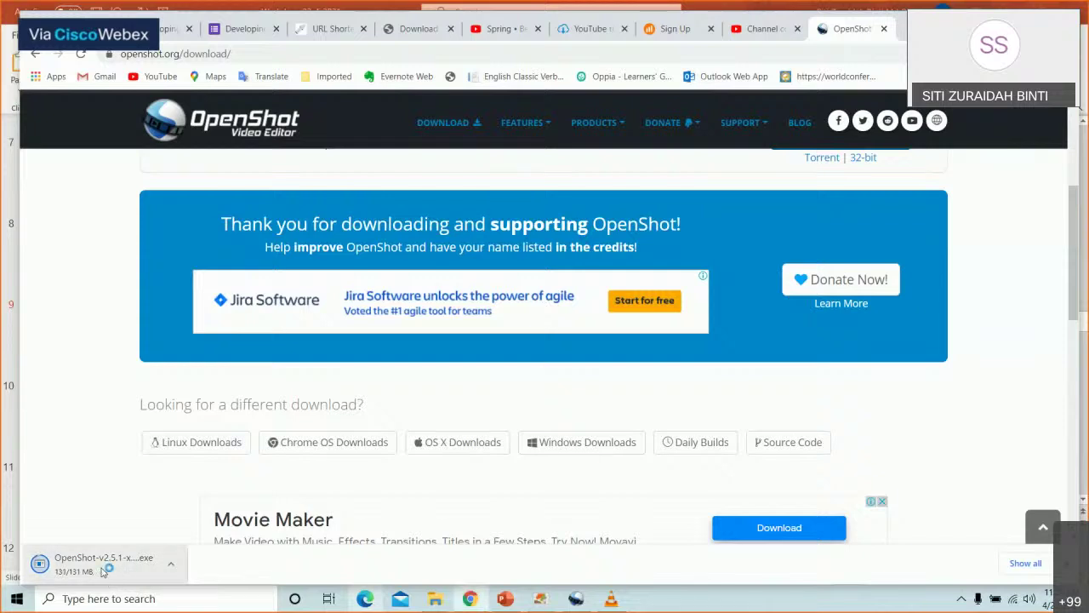
Step: Run the downloaded OpenShot installer in English, accept the license agreement, and keep all additional tasks selected
click(101, 568)
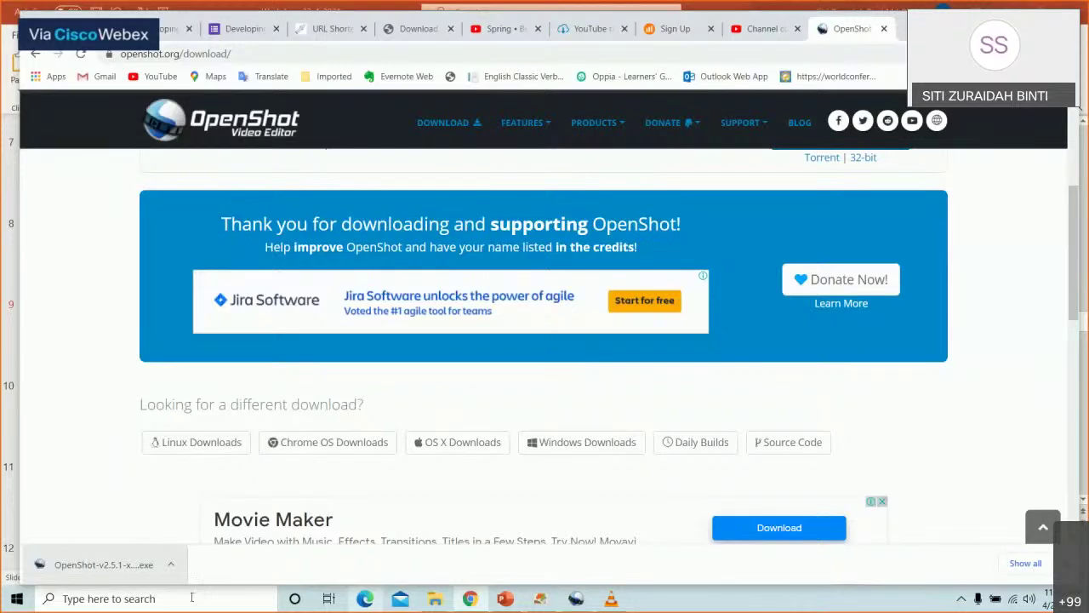
click(576, 599)
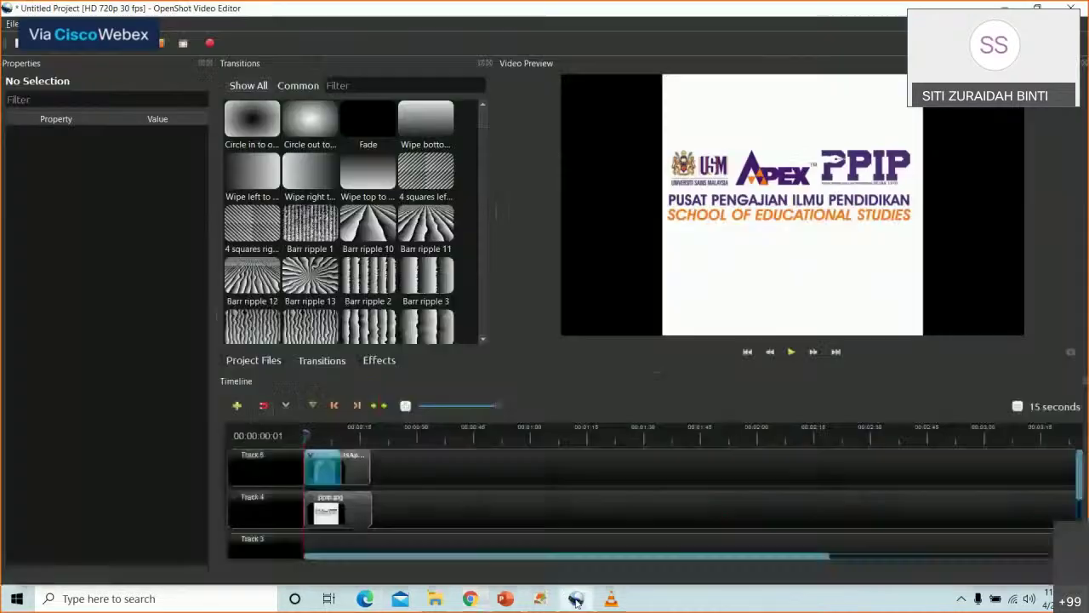
click(611, 599)
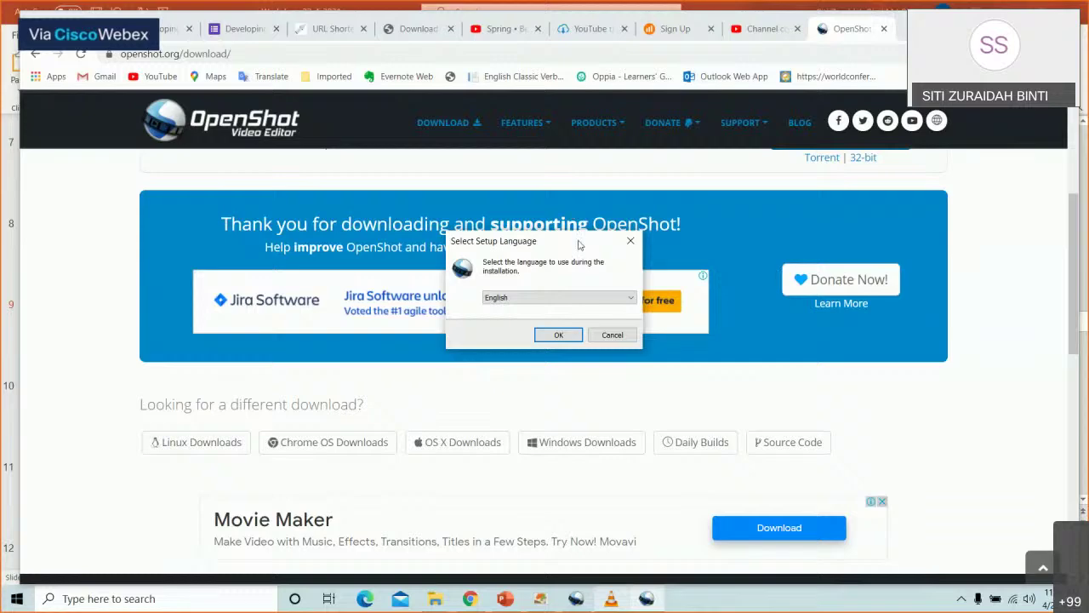
click(562, 335)
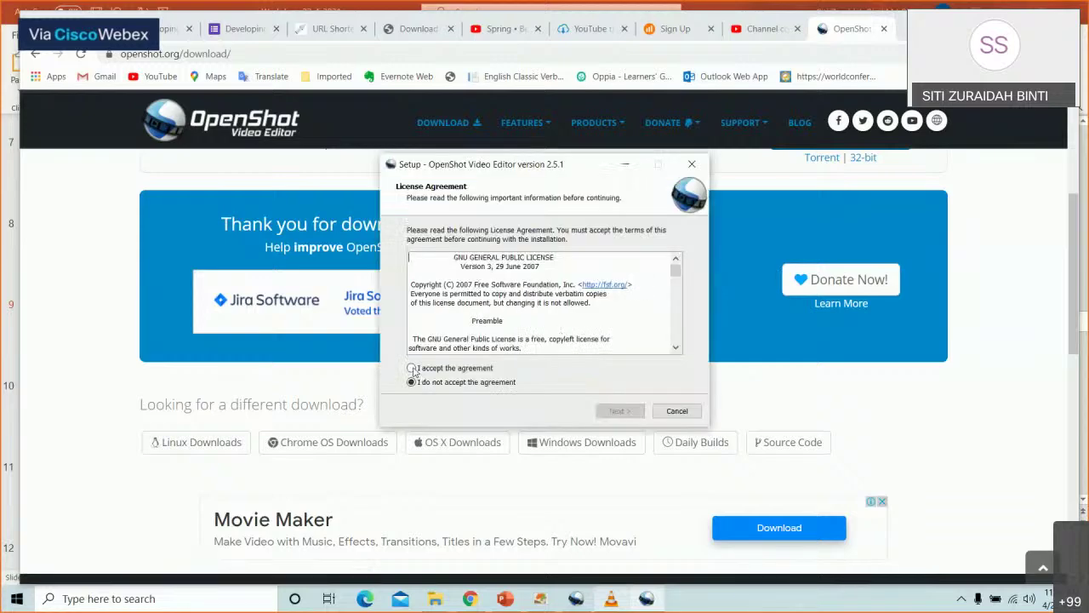
click(414, 371)
click(638, 411)
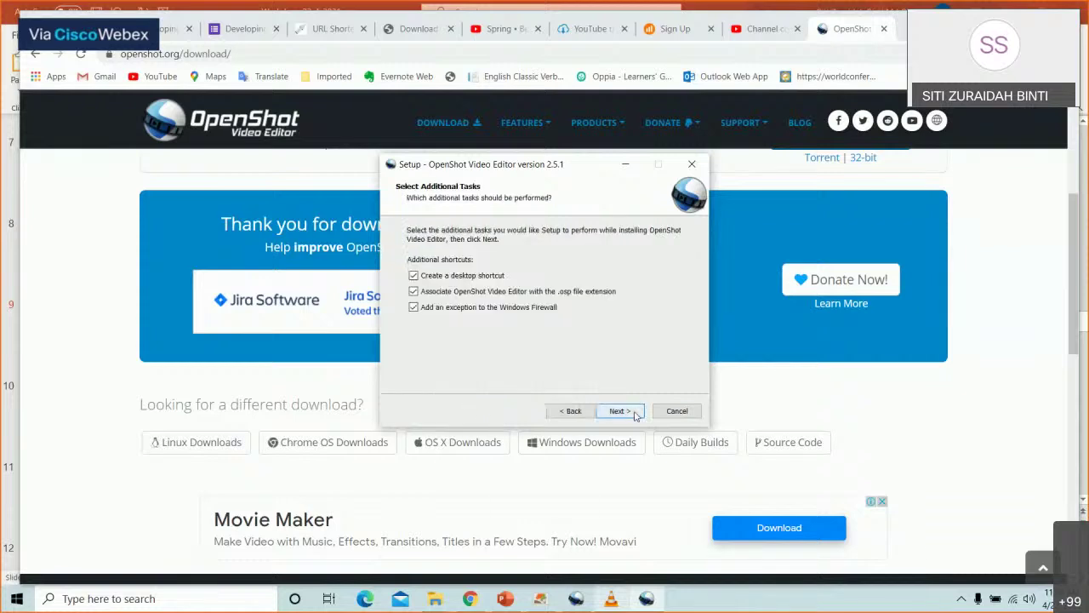
click(616, 411)
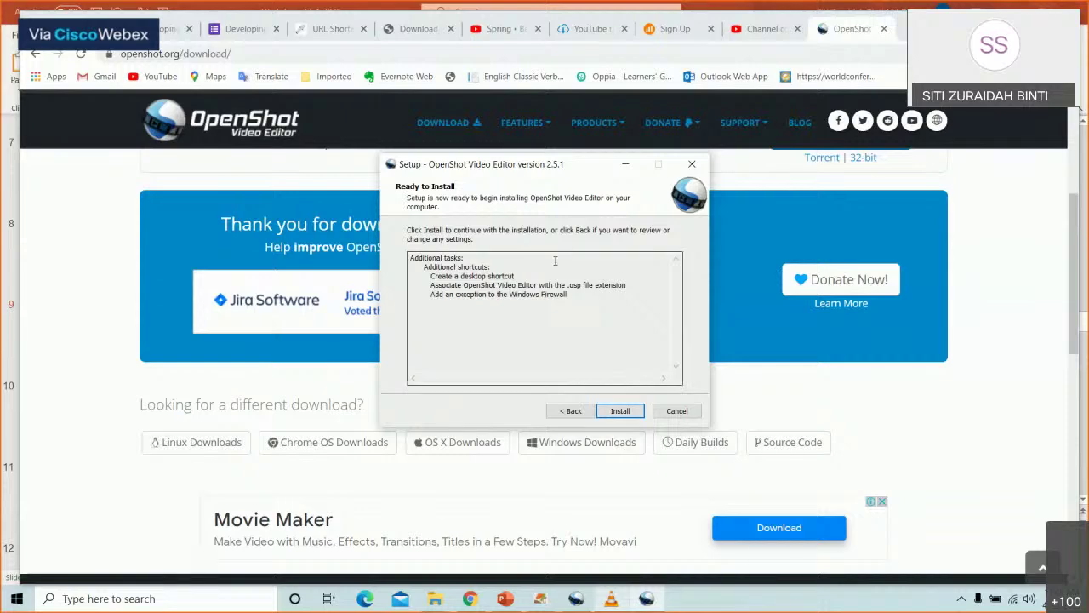
Step: Cancel the OpenShot setup and exit it without installing
click(677, 411)
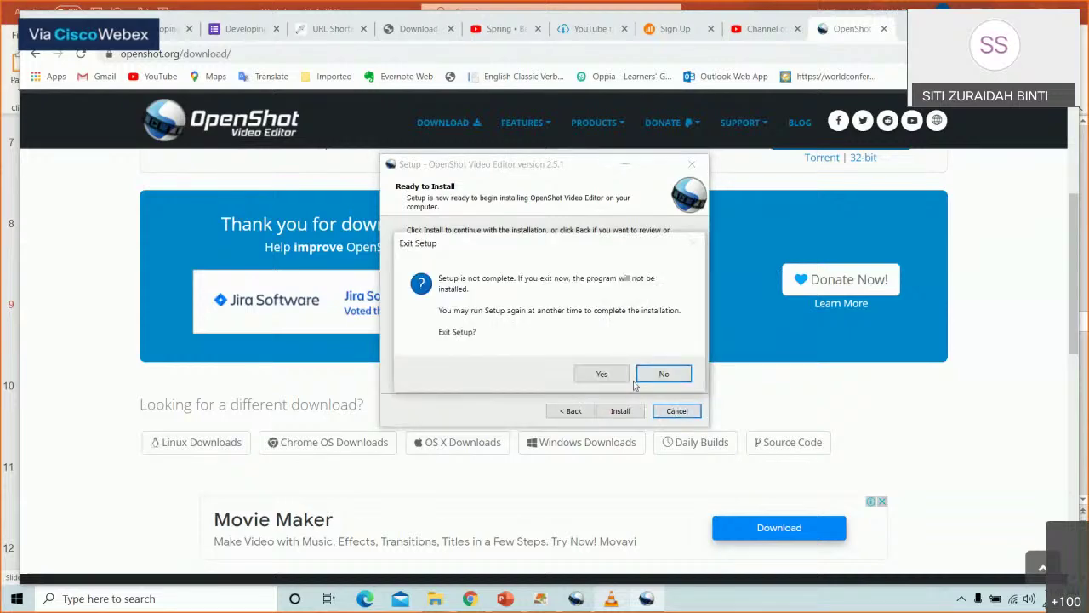
click(661, 377)
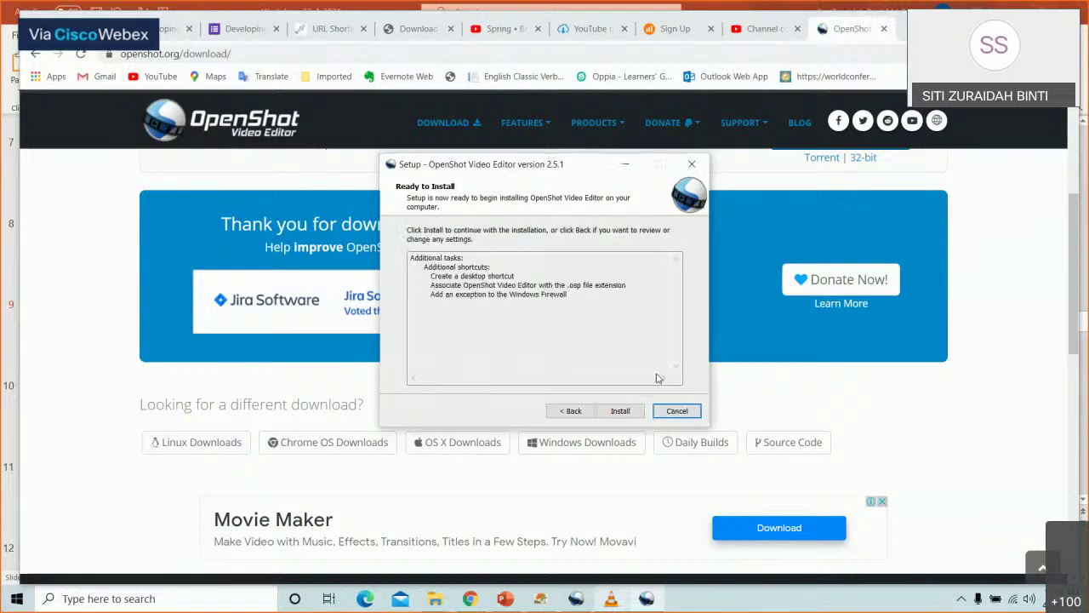
click(677, 412)
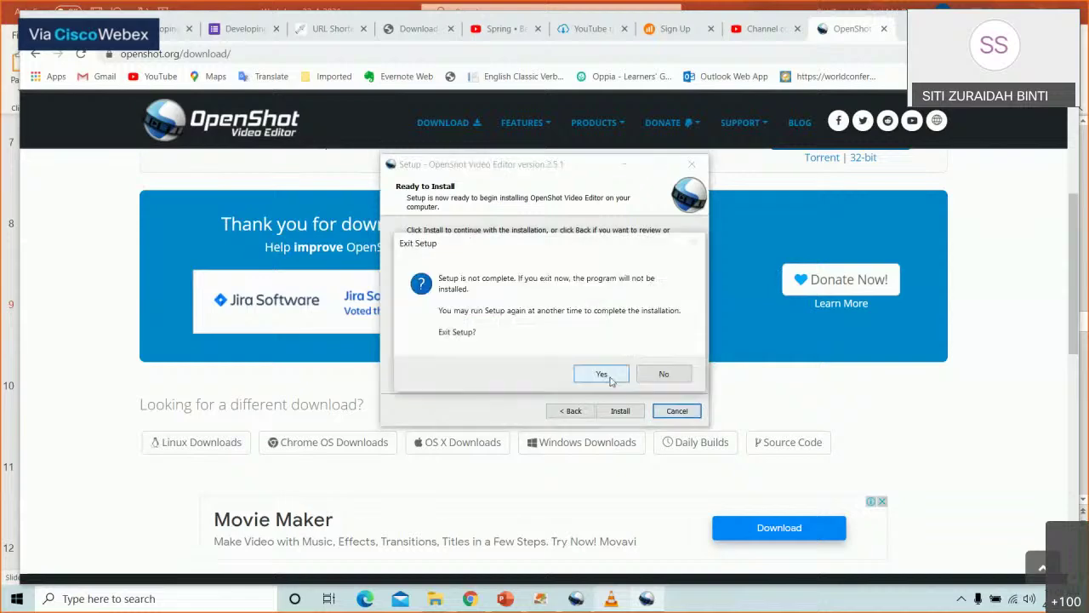
click(601, 372)
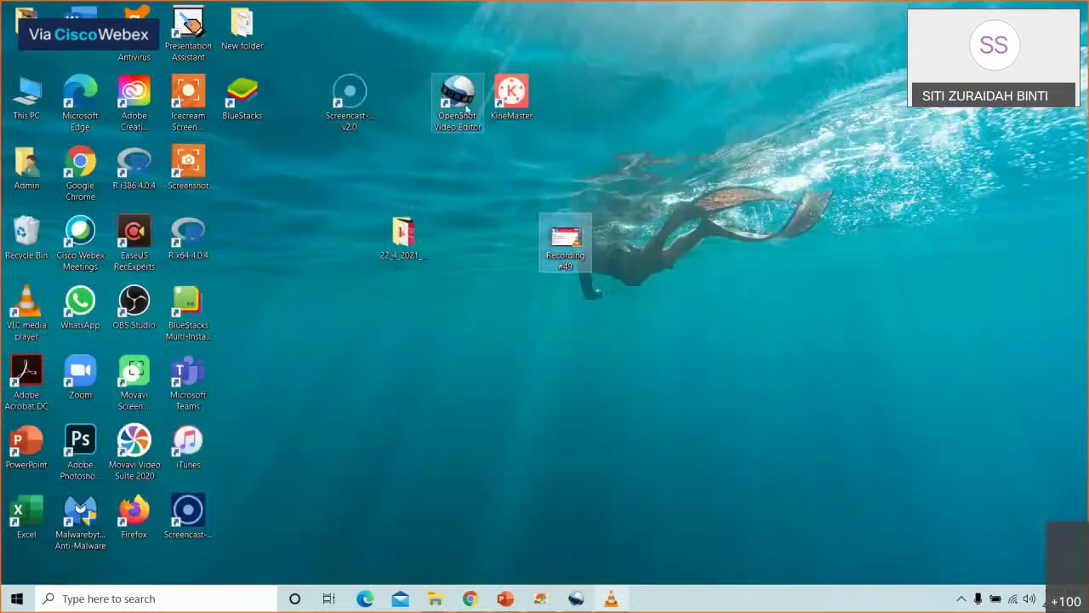
Step: Move the KineMaster desktop shortcut farther from the OpenShot Video Editor shortcut, and select the OpenShot shortcut
drag(467, 107, 441, 102)
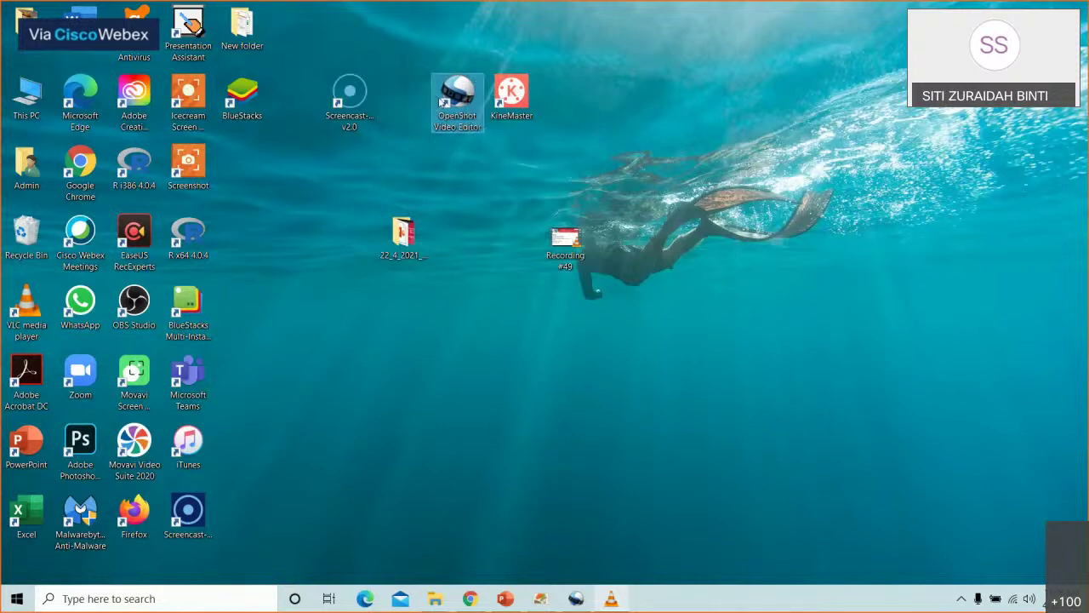
drag(513, 97, 566, 99)
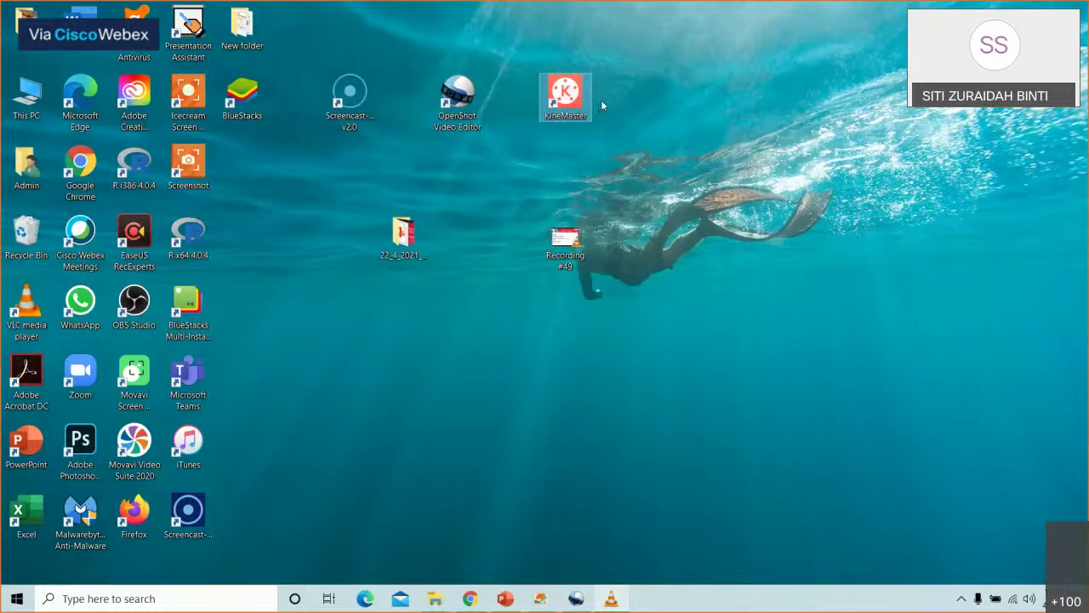
click(460, 121)
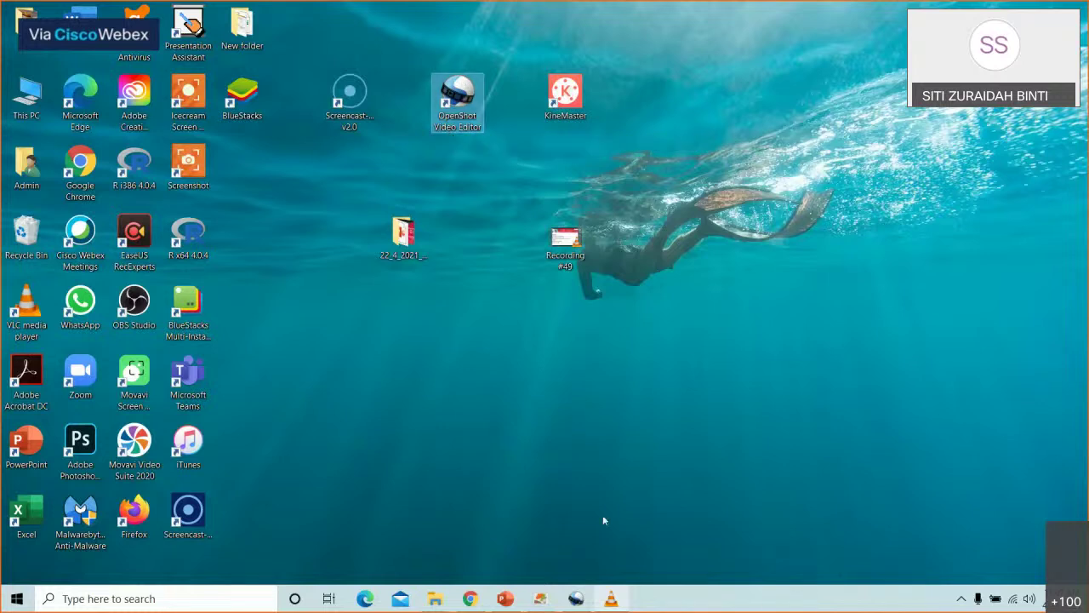
Step: Switch to OpenShot Video Editor and start a new empty project, discarding the unsaved changes to the current one
double_click(460, 103)
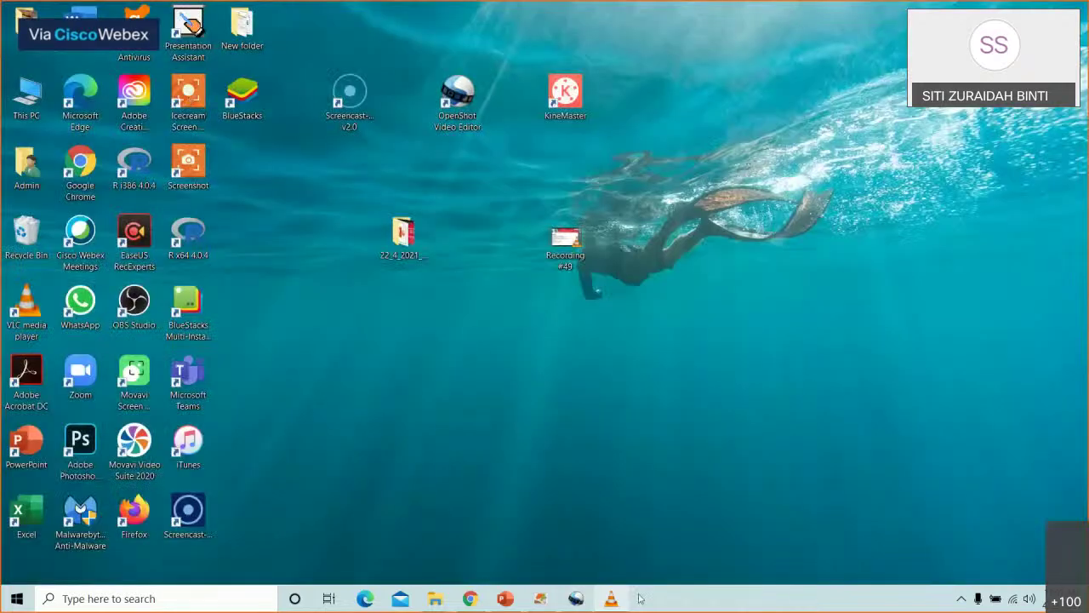
click(579, 600)
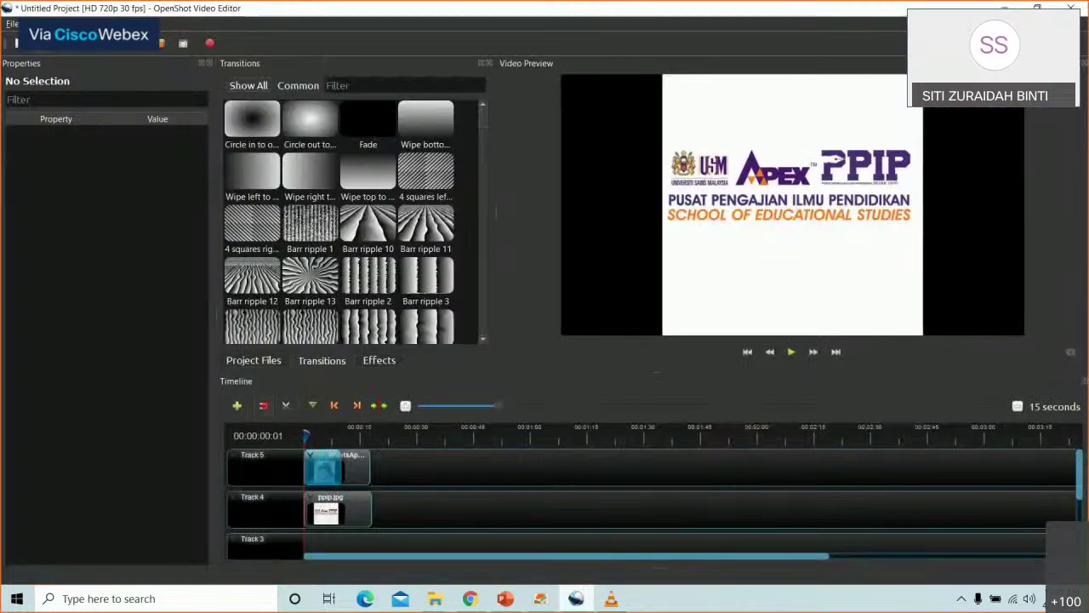
click(12, 24)
click(29, 187)
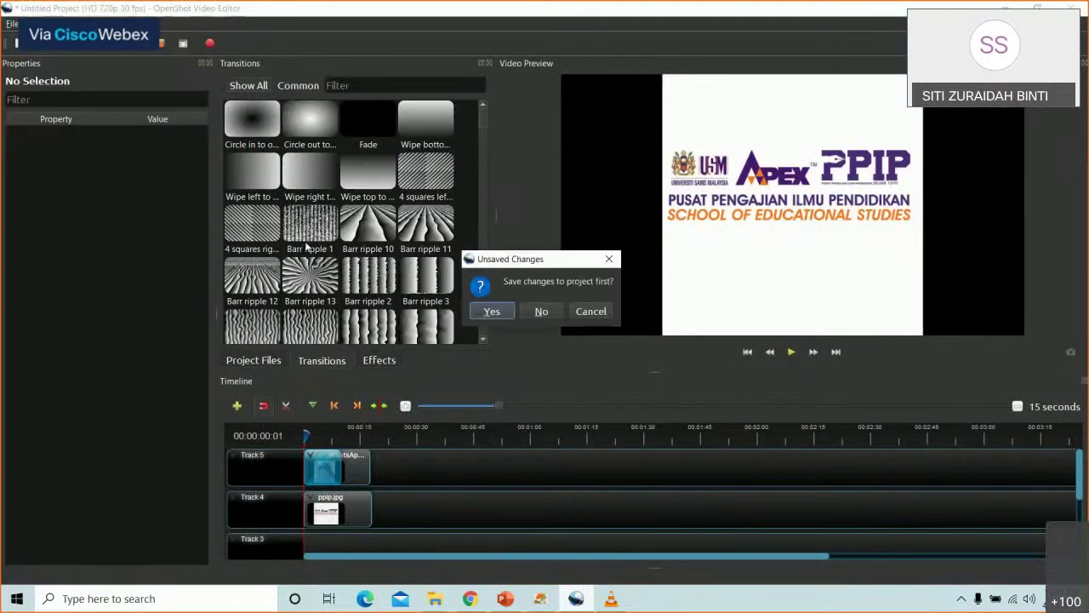
click(537, 313)
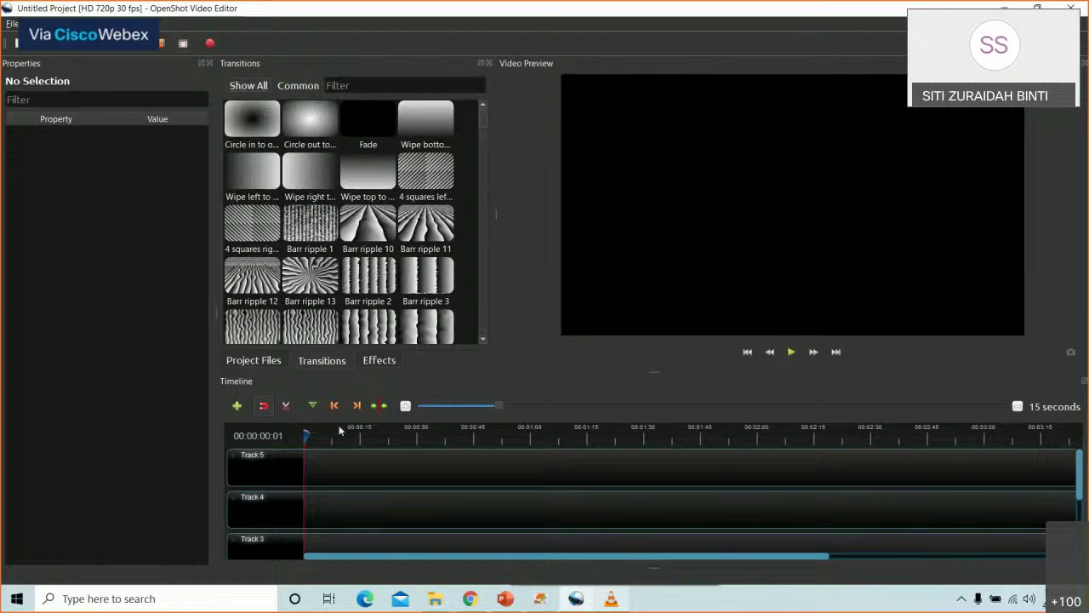
Step: Look over the available transitions and effects, and return to the new project's file list
click(272, 363)
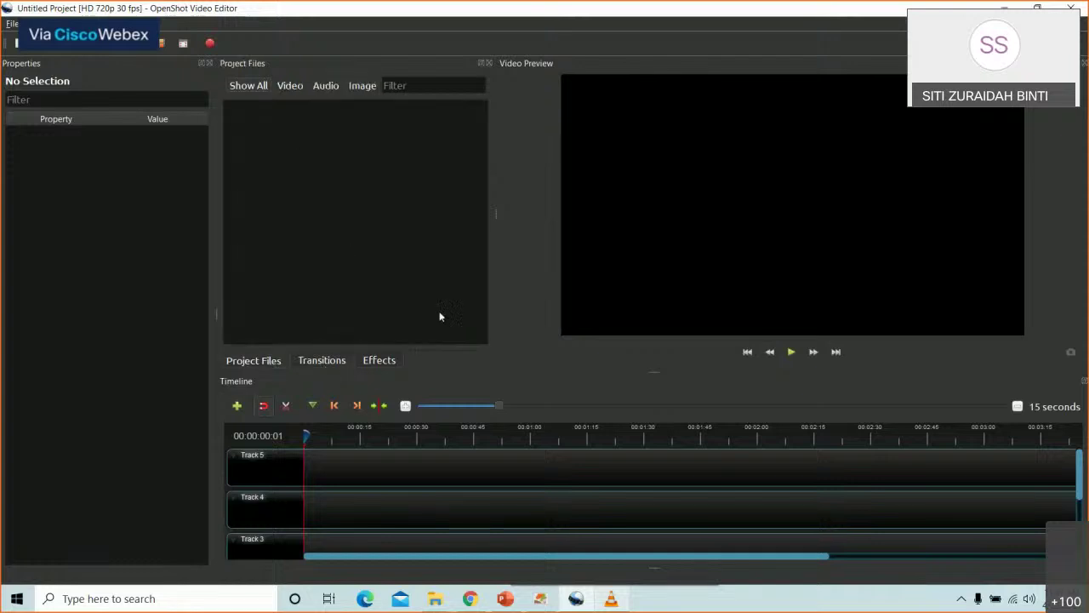
click(305, 357)
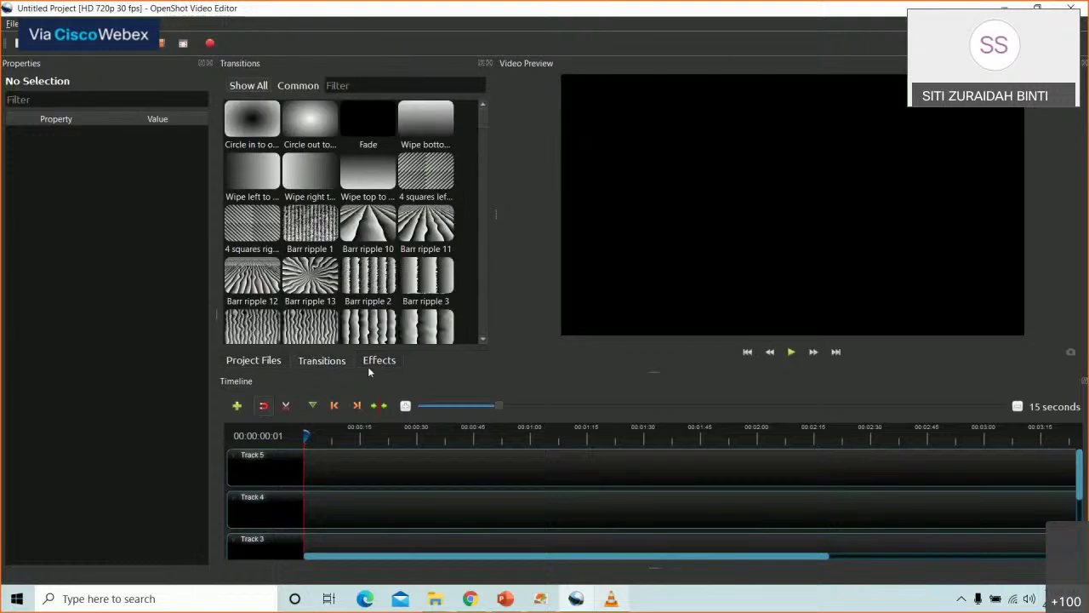
click(374, 363)
click(253, 362)
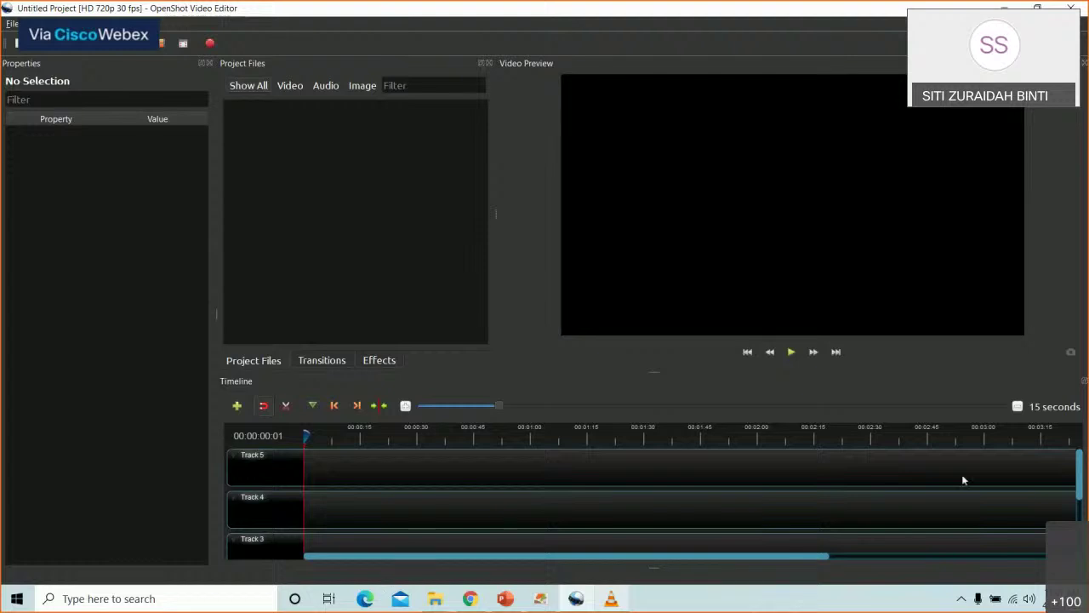
click(379, 360)
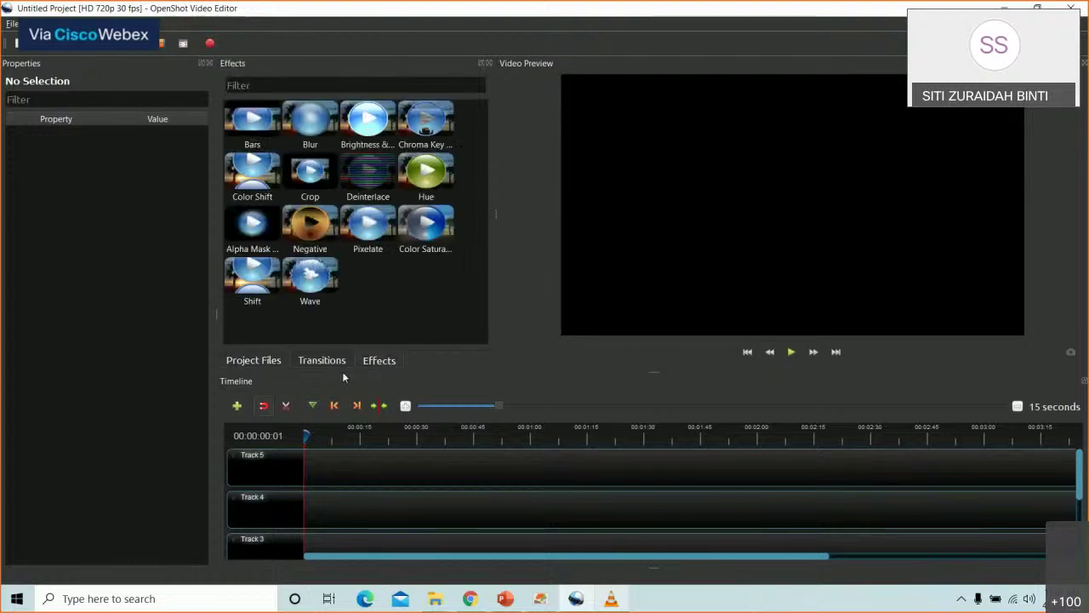
click(324, 361)
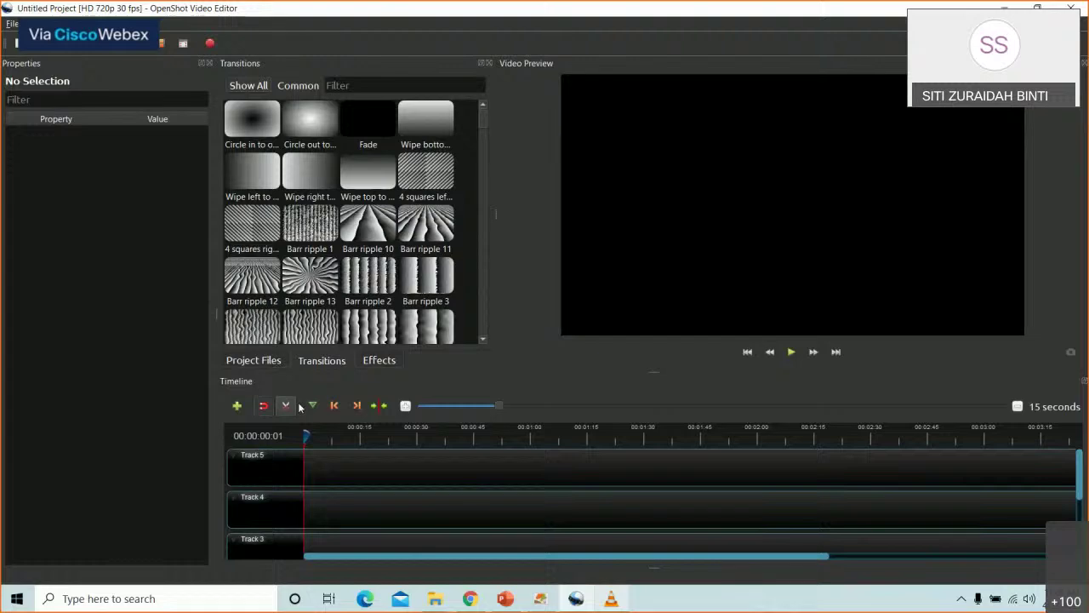
click(265, 362)
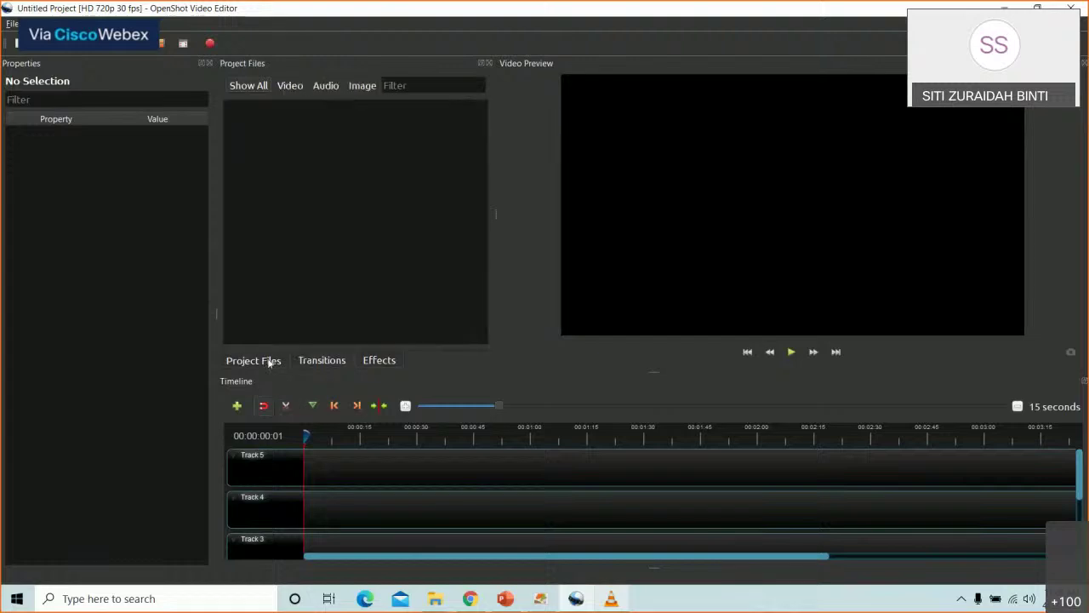